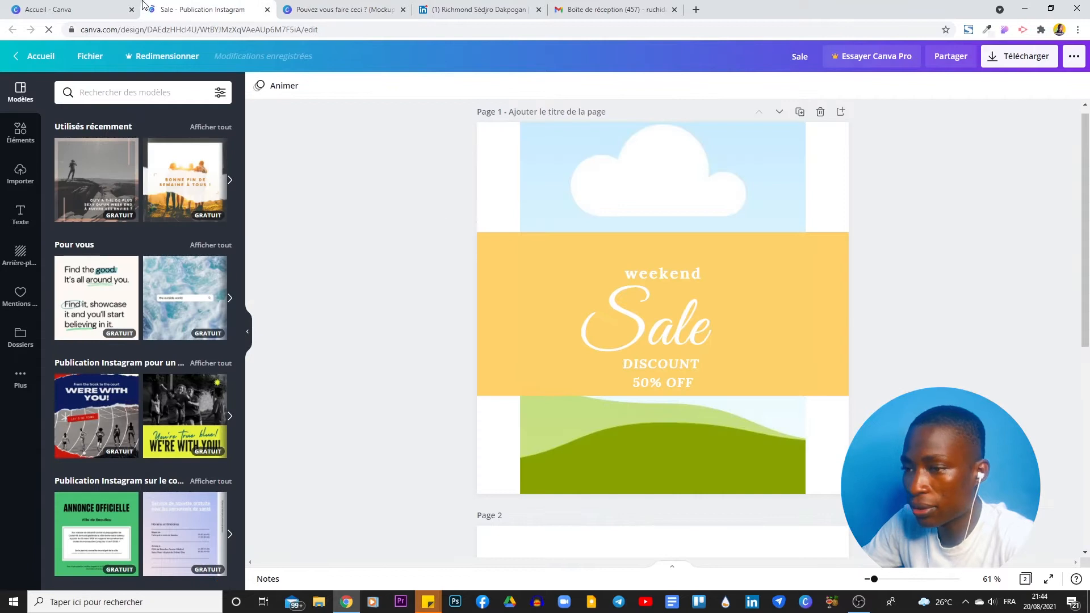
Step: Delete page 2, which holds the laptop mockup, from the Sale design
{"action": "scroll", "coordinate": [840, 209], "scroll_direction": "down", "scroll_amount": 7}
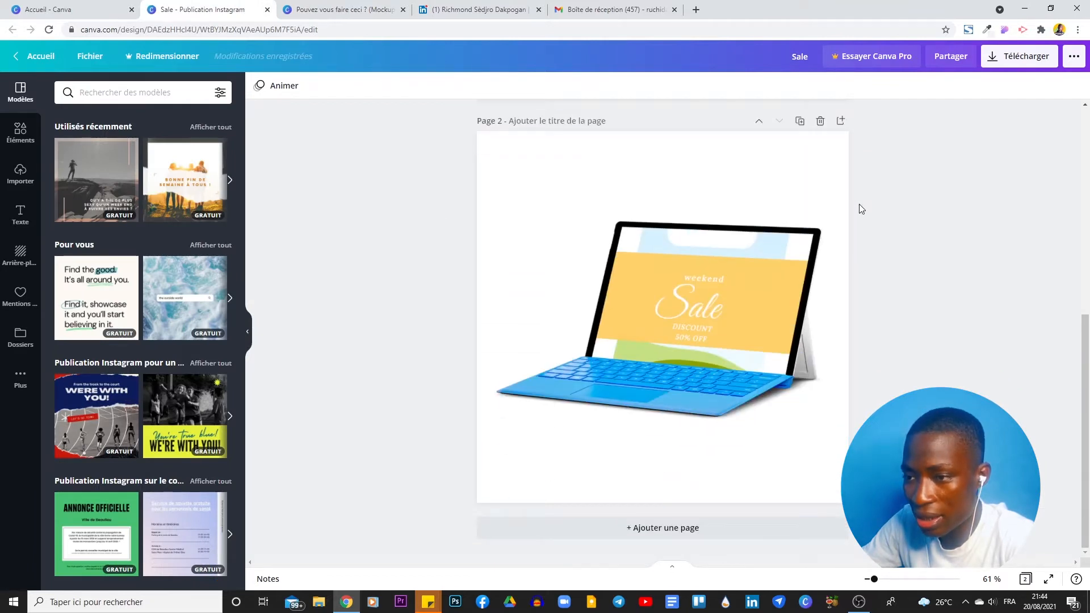
{"action": "scroll", "coordinate": [861, 209], "scroll_direction": "up", "scroll_amount": 3}
{"action": "left_click", "coordinate": [820, 291]}
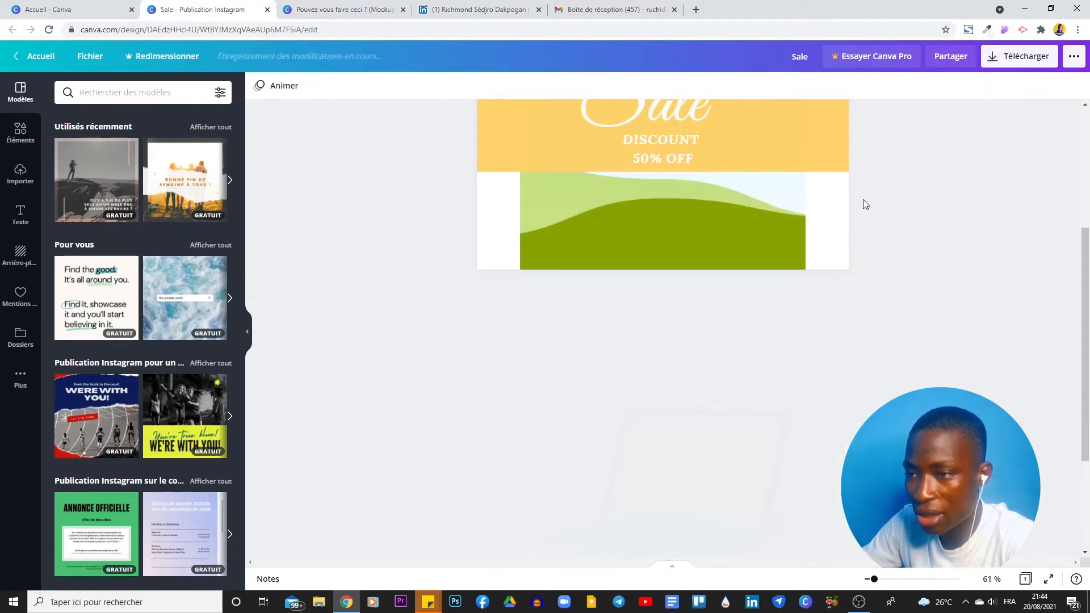
Step: Enlarge the landscape background image to 1080 × 1620 so it spans the full page width, and shift it slightly down
{"action": "left_click", "coordinate": [768, 176]}
{"action": "left_click_drag", "start_coordinate": [519, 531], "coordinate": [478, 568]}
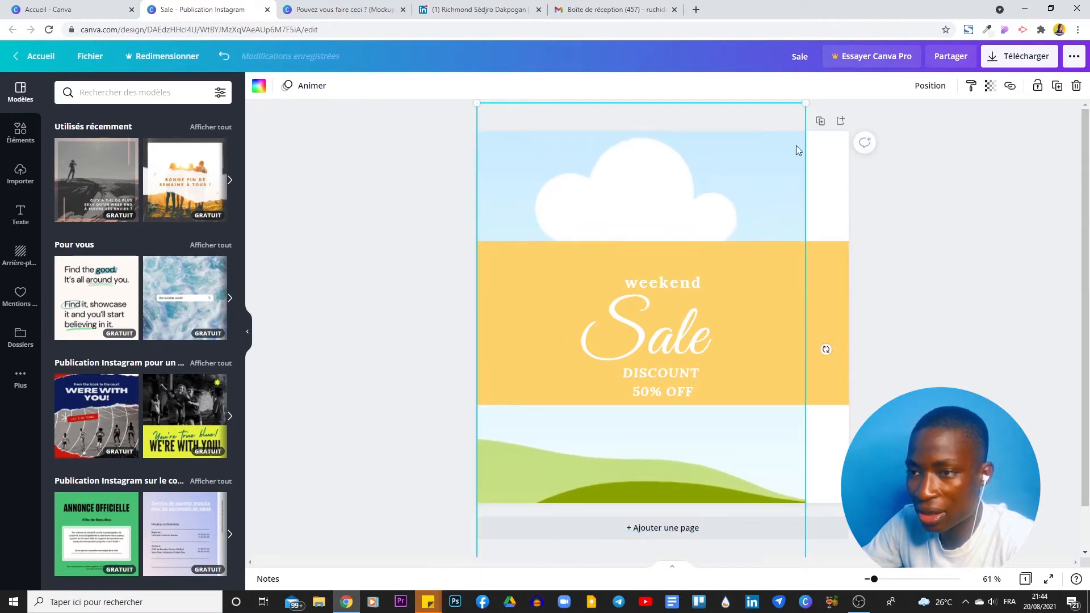
{"action": "left_click_drag", "start_coordinate": [803, 101], "coordinate": [848, 85]}
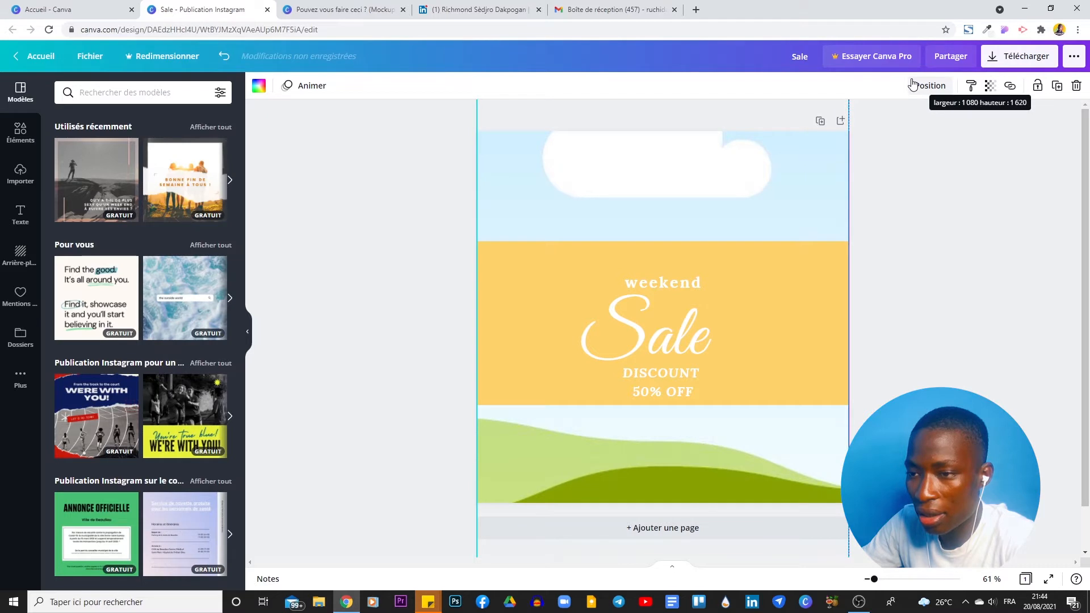
{"action": "left_click", "coordinate": [970, 302]}
{"action": "mouse_move", "coordinate": [739, 202]}
{"action": "left_mouse_down"}
{"action": "mouse_move", "coordinate": [739, 264]}
{"action": "mouse_move", "coordinate": [738, 218]}
{"action": "left_mouse_up"}
{"action": "left_click", "coordinate": [921, 280]}
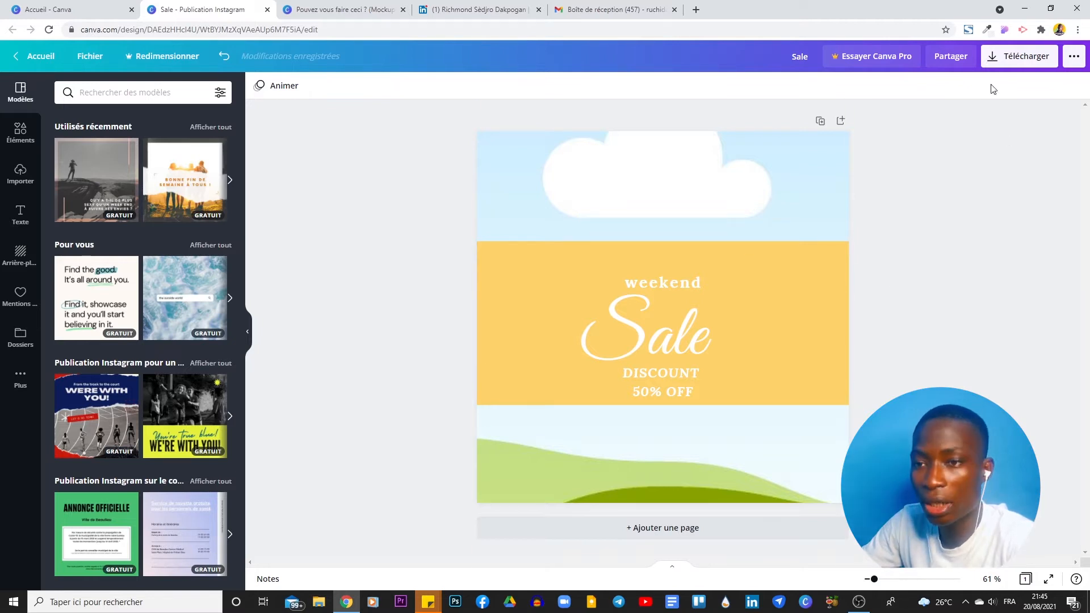
Step: Download the Sale design as a PNG file and dismiss the download message
{"action": "left_click", "coordinate": [999, 57]}
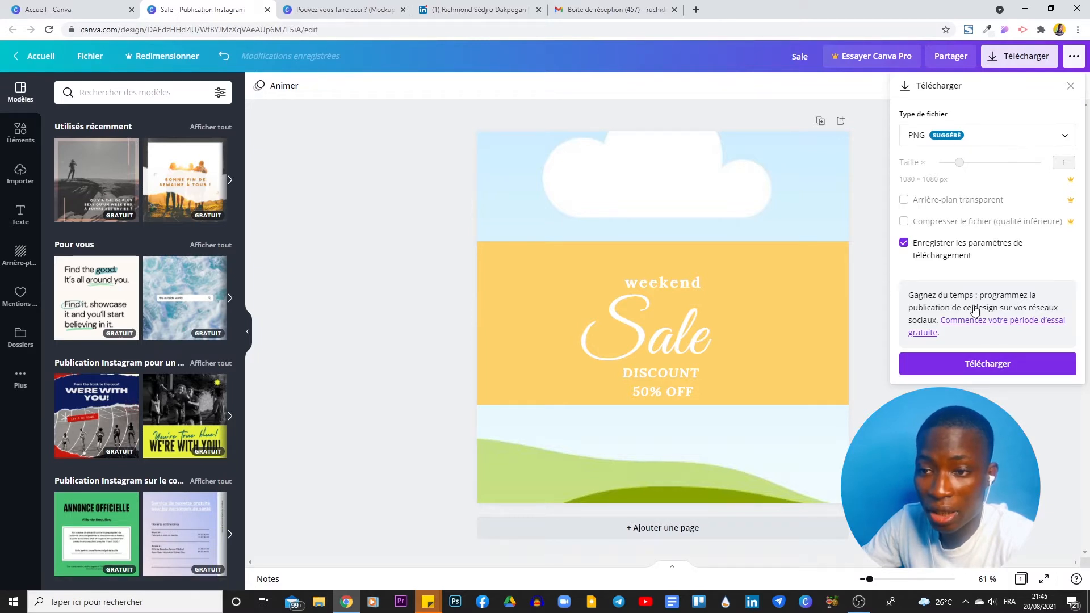
{"action": "left_click", "coordinate": [998, 364]}
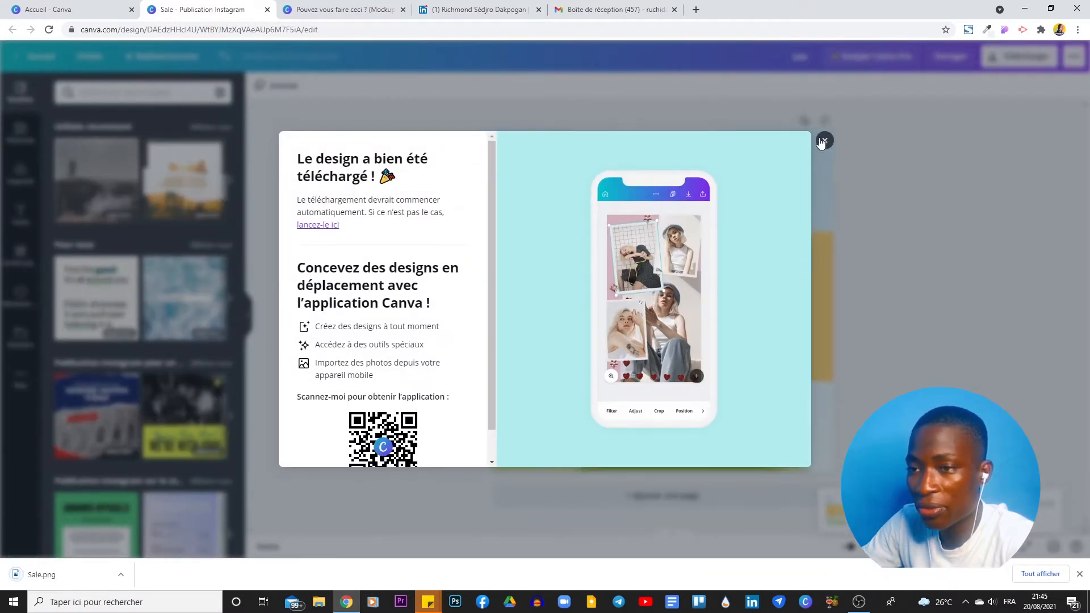
{"action": "left_click", "coordinate": [824, 145]}
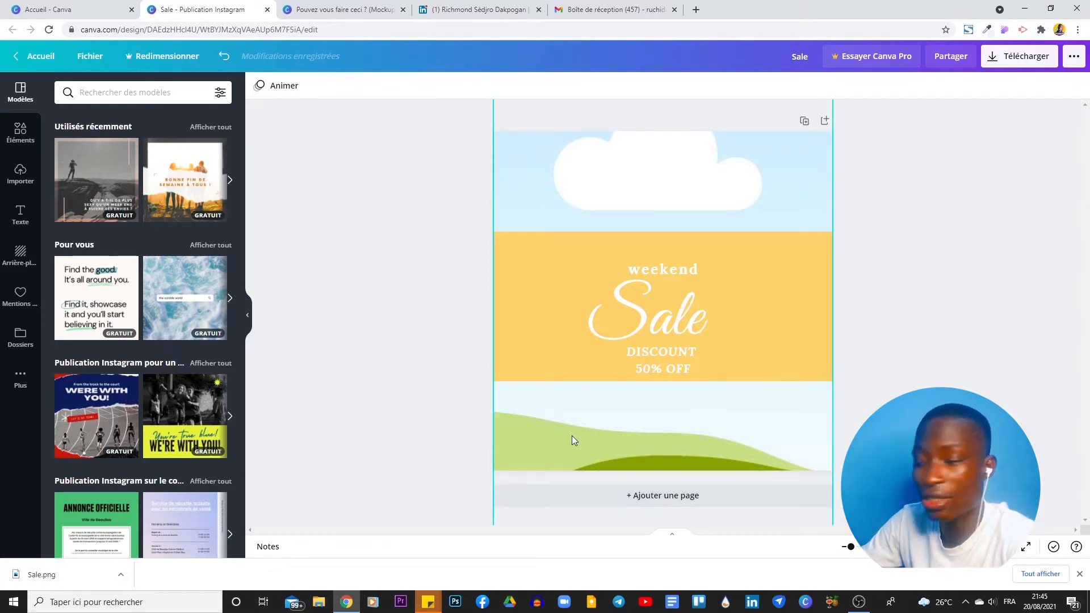
Step: Open the Smartmockups site in a new browser tab and shorten the address to its smartmockups.com home page
{"action": "left_click", "coordinate": [697, 12]}
{"action": "type", "text": "SMART"}
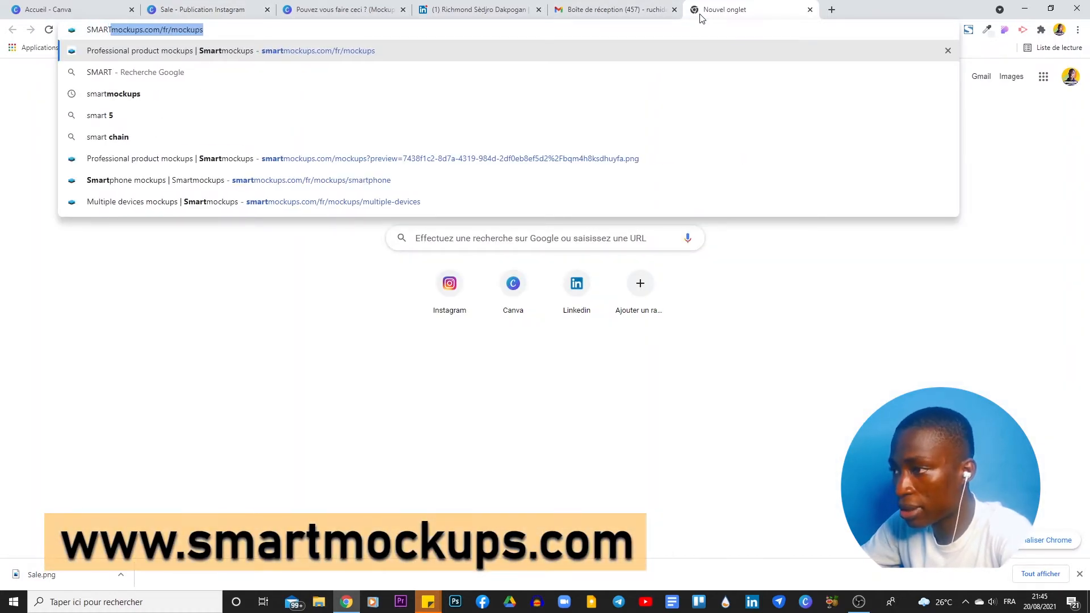
{"action": "type", "text": "MOCKU"}
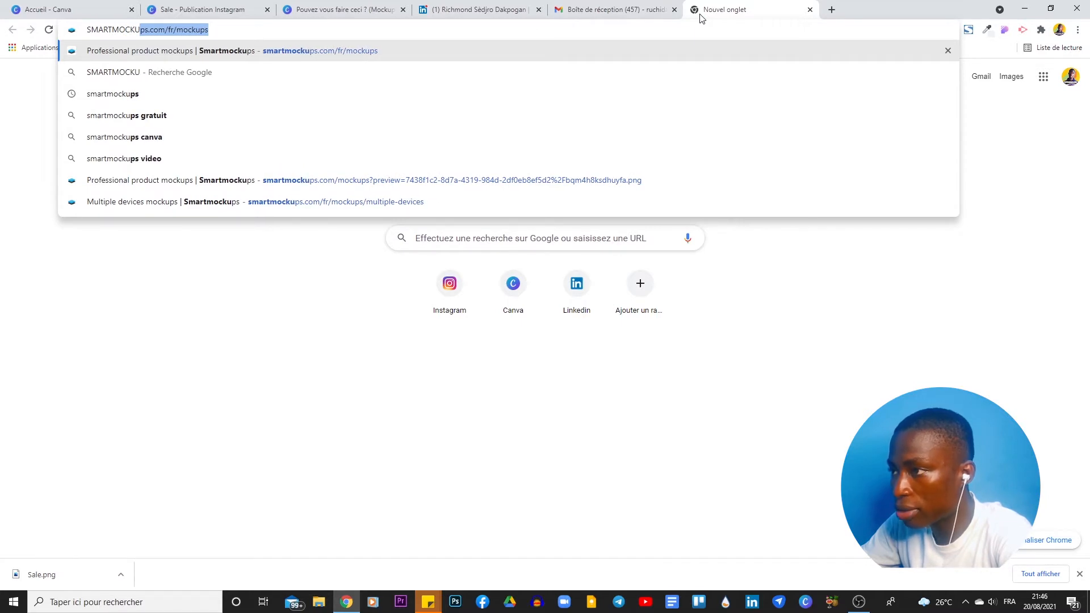
{"action": "type", "text": "PS"}
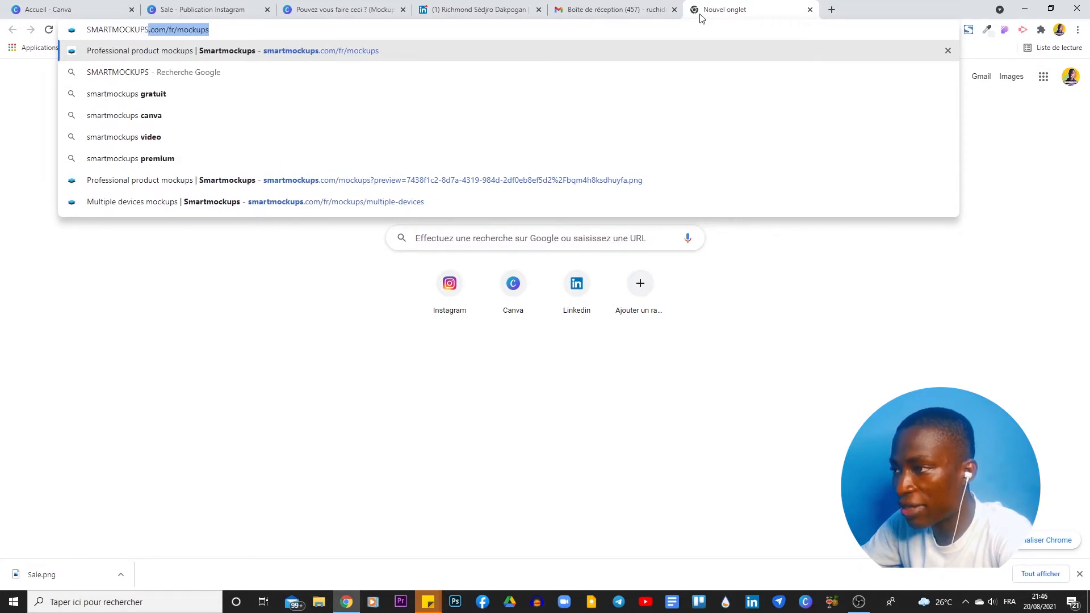
{"action": "key", "text": "Return"}
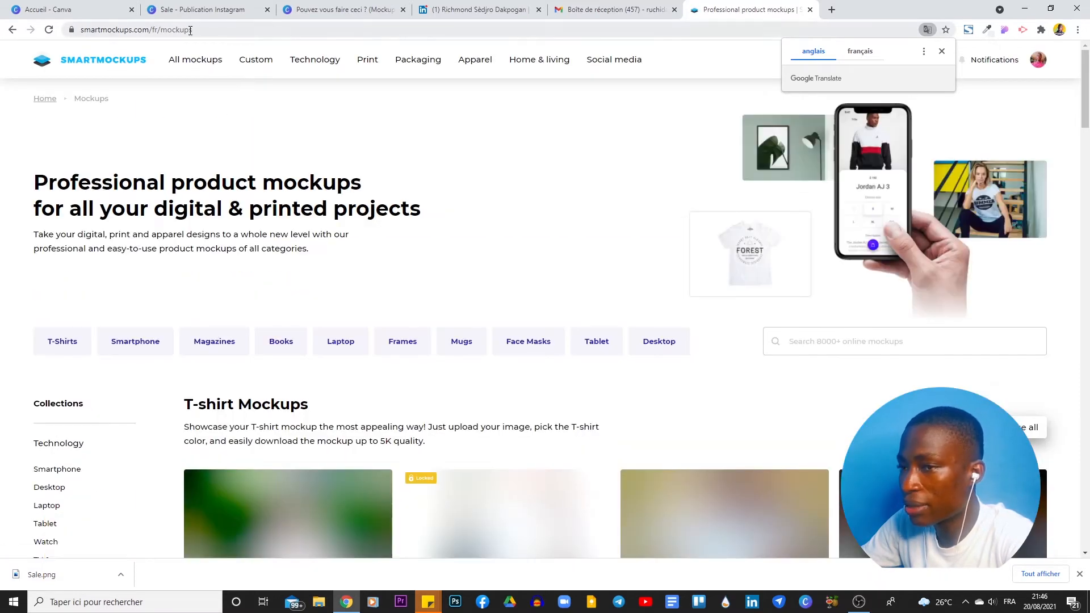
{"action": "left_click_drag", "start_coordinate": [148, 30], "coordinate": [318, 50]}
{"action": "key", "text": "BackSpace"}
{"action": "left_click", "coordinate": [355, 50]}
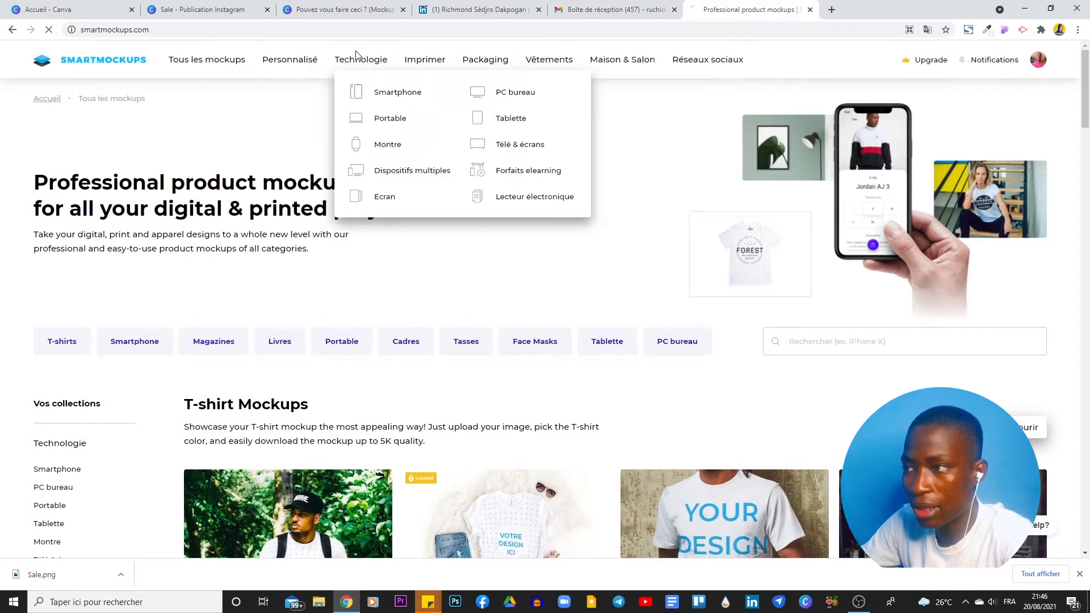
Step: Search Google for SMART MOCKUPS in another new tab and open the Smartmockups site from the results
{"action": "left_click", "coordinate": [832, 9]}
{"action": "type", "text": "SMART "}
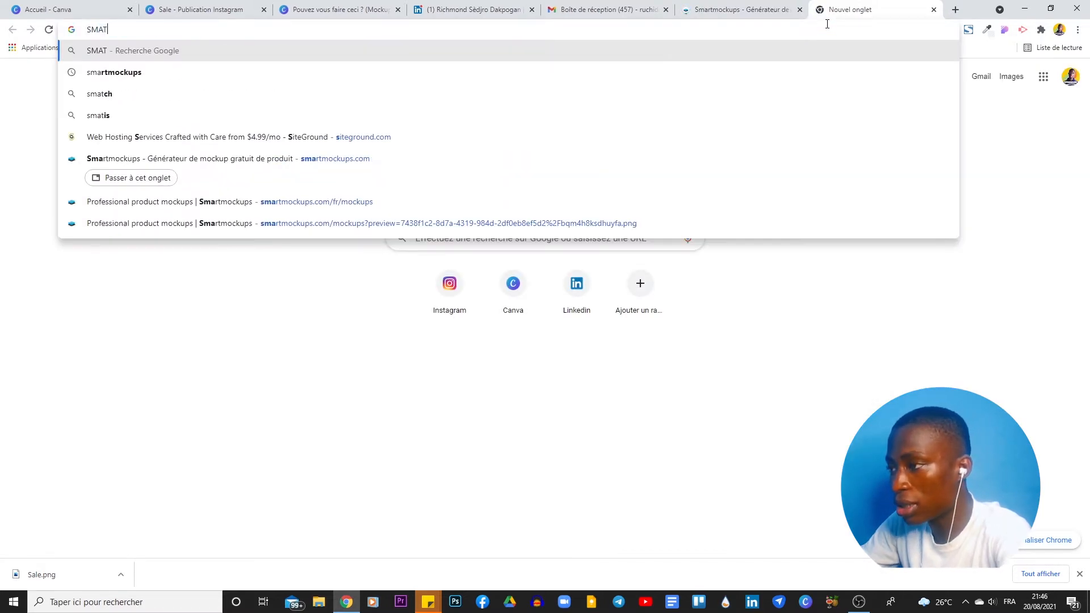
{"action": "type", "text": "MOCKUPS"}
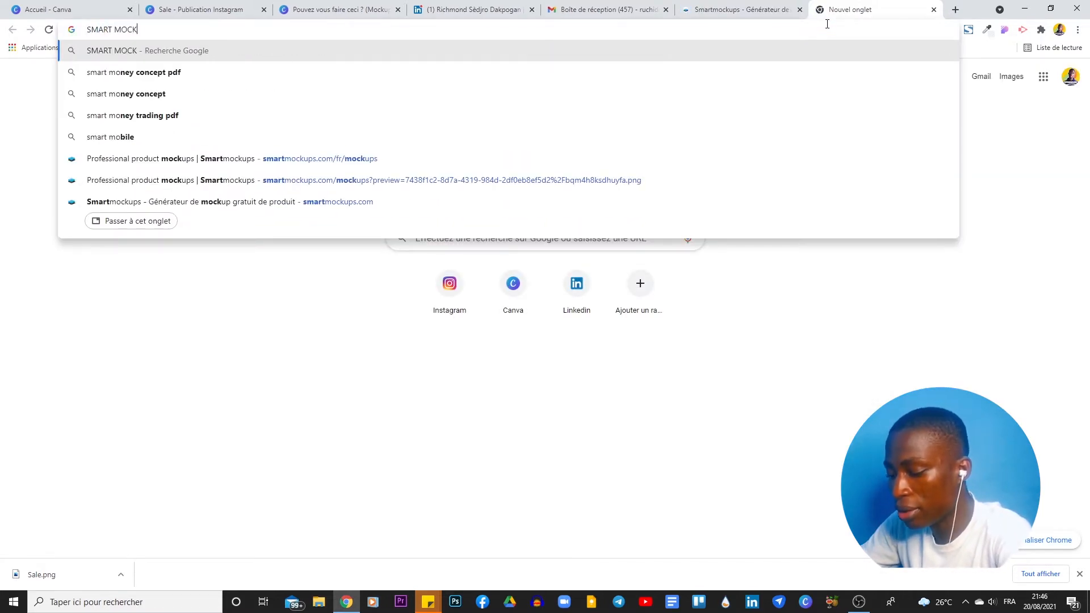
{"action": "key", "text": "Return"}
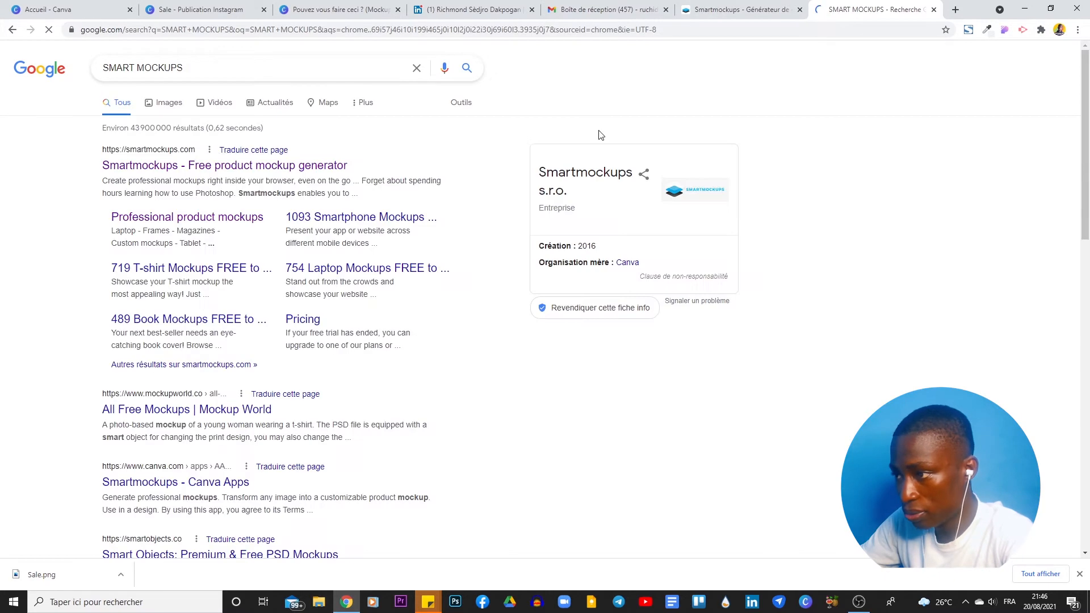
{"action": "left_click", "coordinate": [174, 166]}
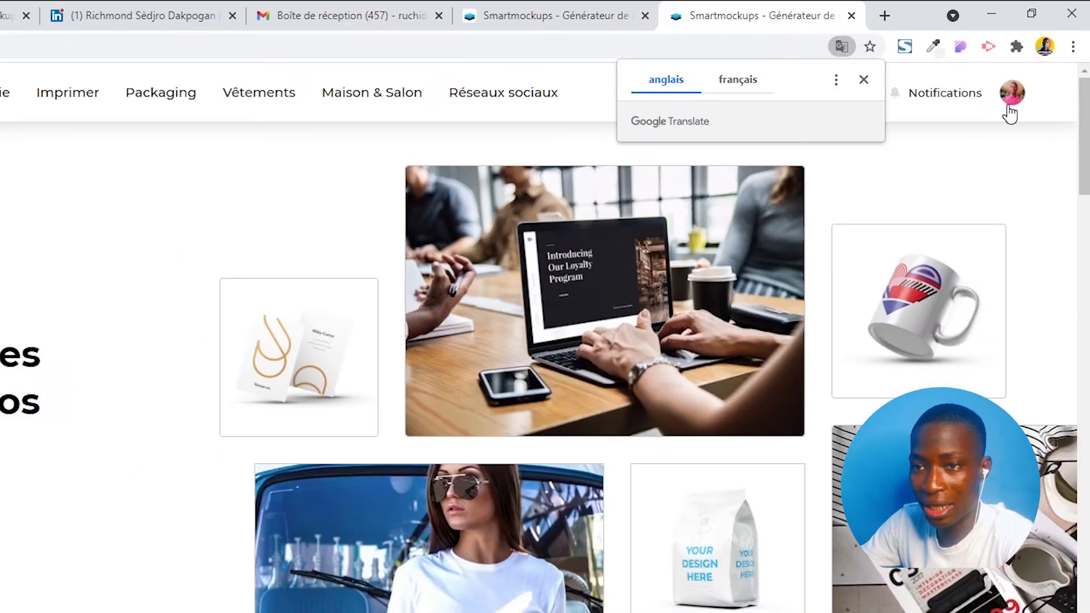
Step: Look over the Smartmockups home page and sign out of the current account
{"action": "left_click", "coordinate": [1038, 61]}
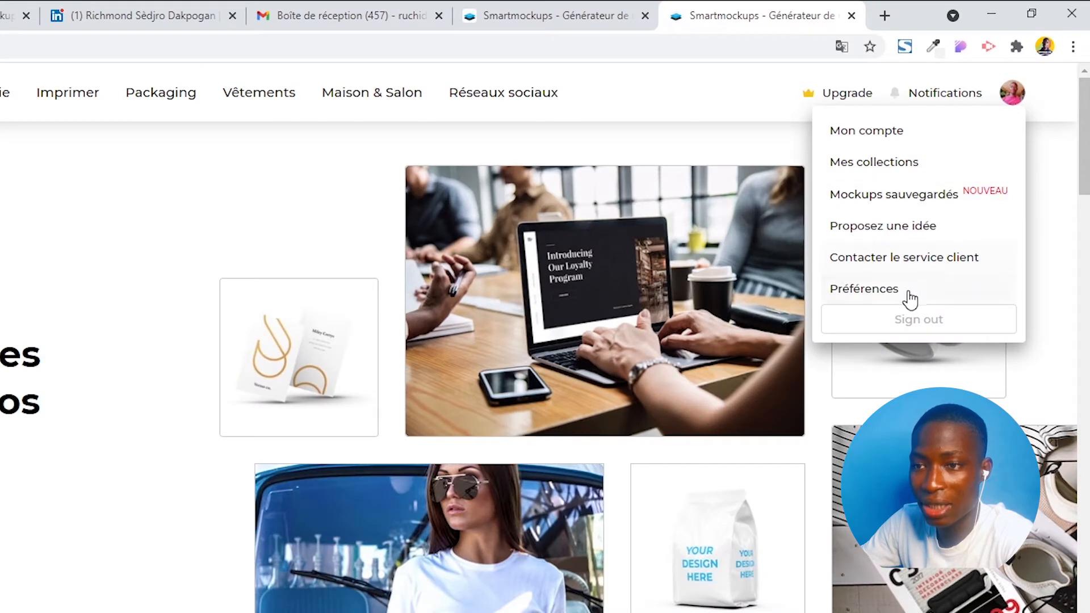
{"action": "scroll", "coordinate": [323, 314], "scroll_direction": "down", "scroll_amount": 4}
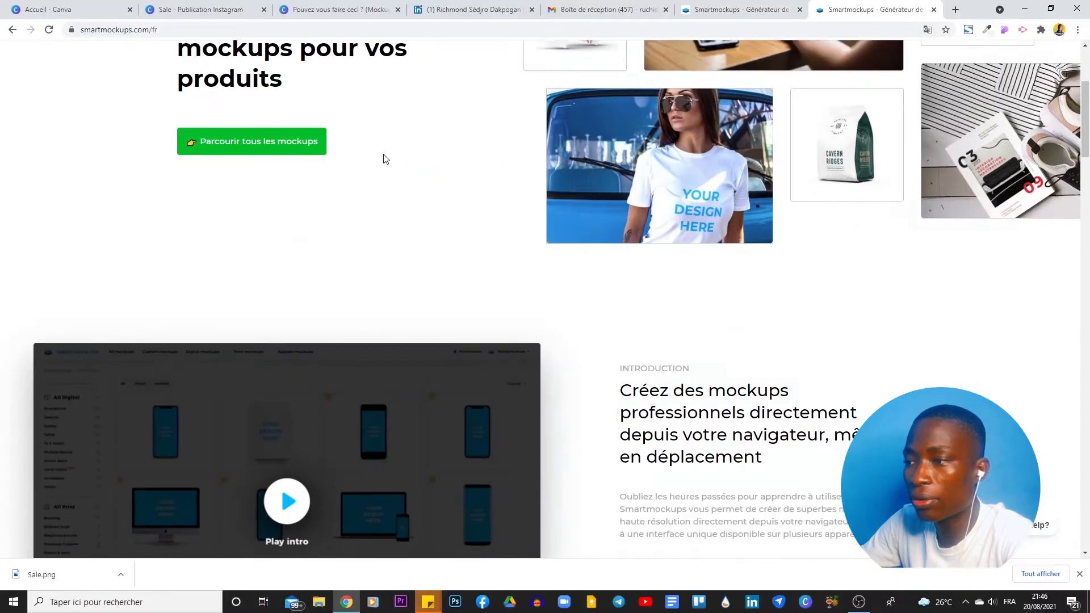
{"action": "scroll", "coordinate": [385, 159], "scroll_direction": "down", "scroll_amount": 20}
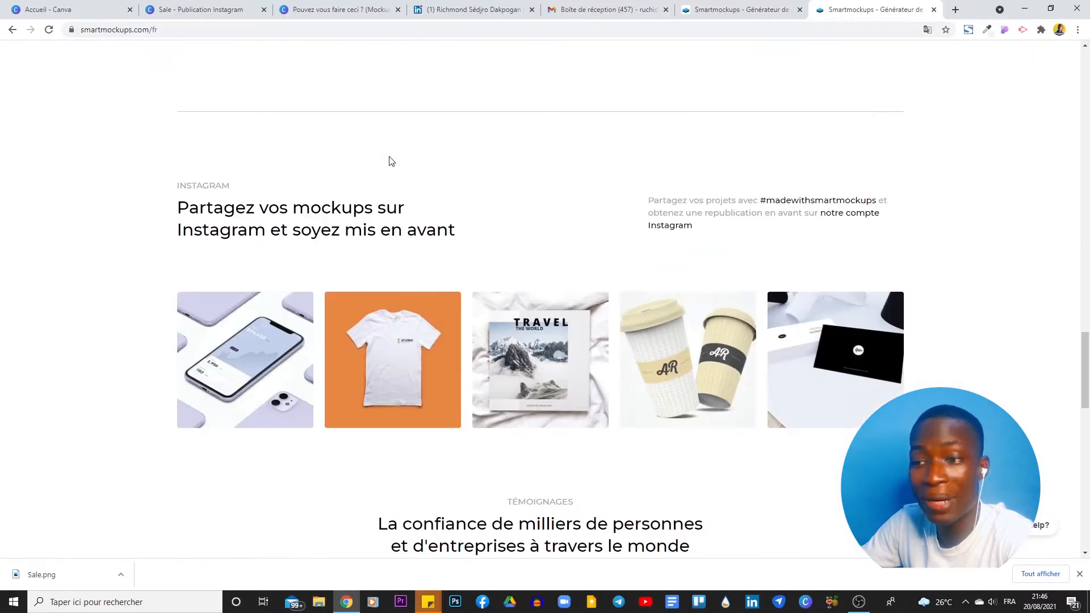
{"action": "scroll", "coordinate": [650, 163], "scroll_direction": "up", "scroll_amount": 15}
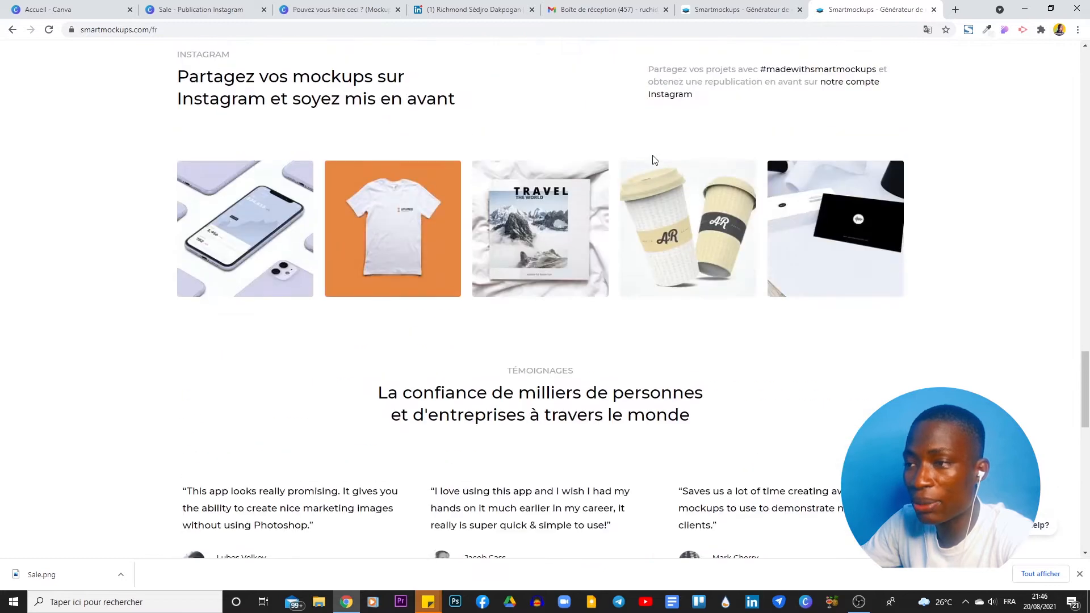
{"action": "scroll", "coordinate": [653, 159], "scroll_direction": "up", "scroll_amount": 8}
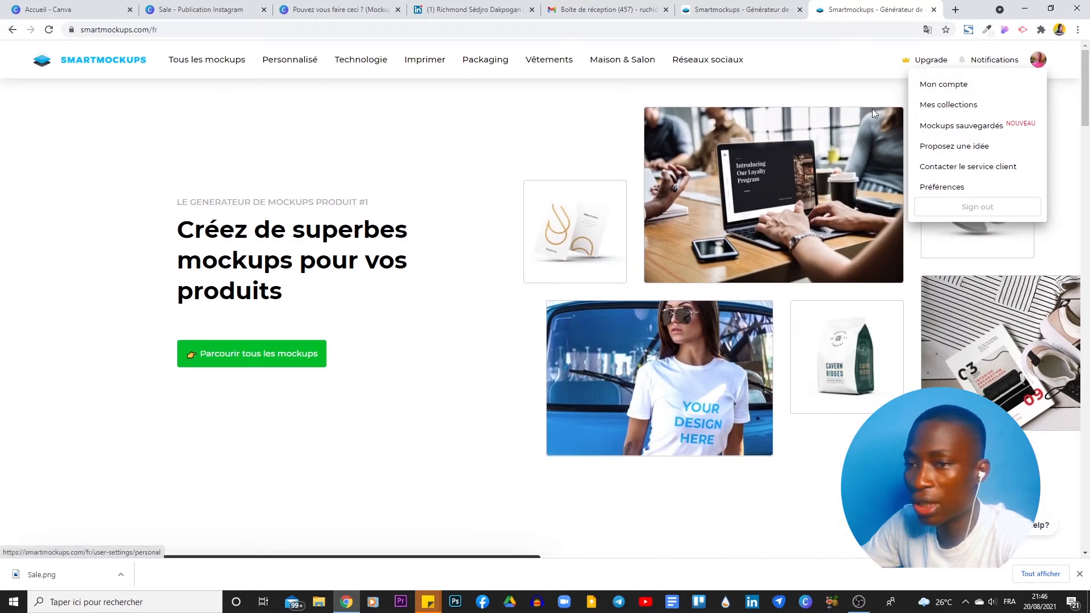
{"action": "left_click", "coordinate": [986, 220]}
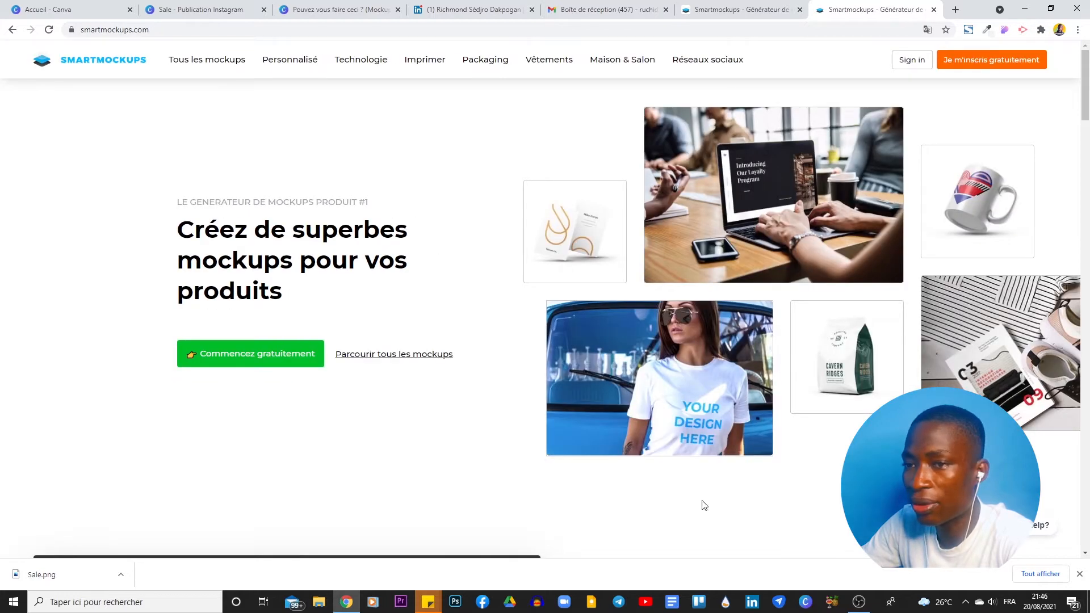
Step: Open the free registration page, switch to the sign-in form for existing accounts and sign in
{"action": "scroll", "coordinate": [575, 381], "scroll_direction": "down", "scroll_amount": 10}
{"action": "scroll", "coordinate": [448, 216], "scroll_direction": "up", "scroll_amount": 10}
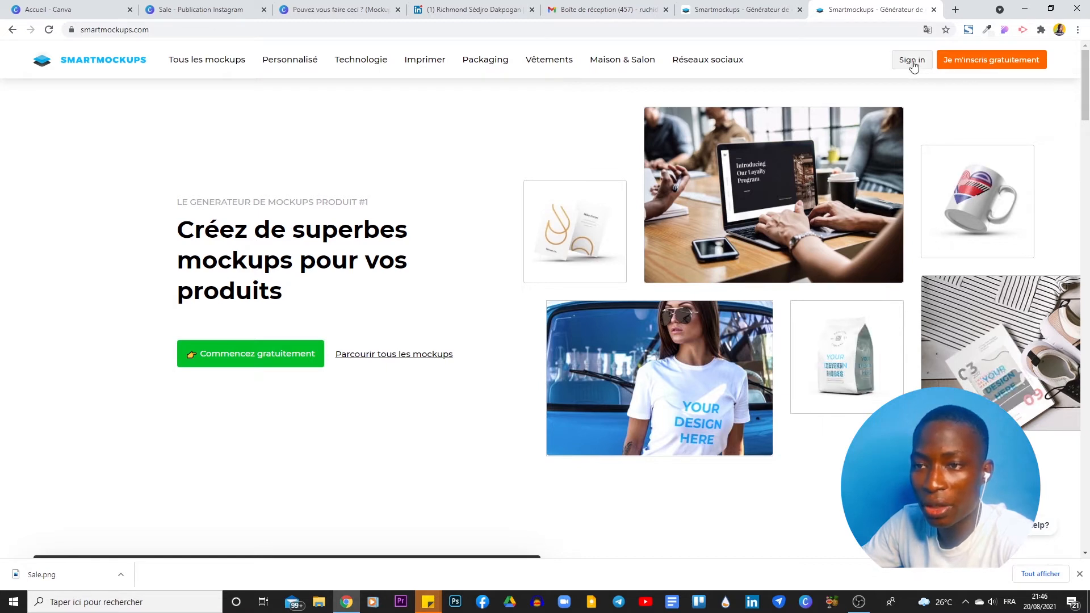
{"action": "left_click", "coordinate": [975, 62]}
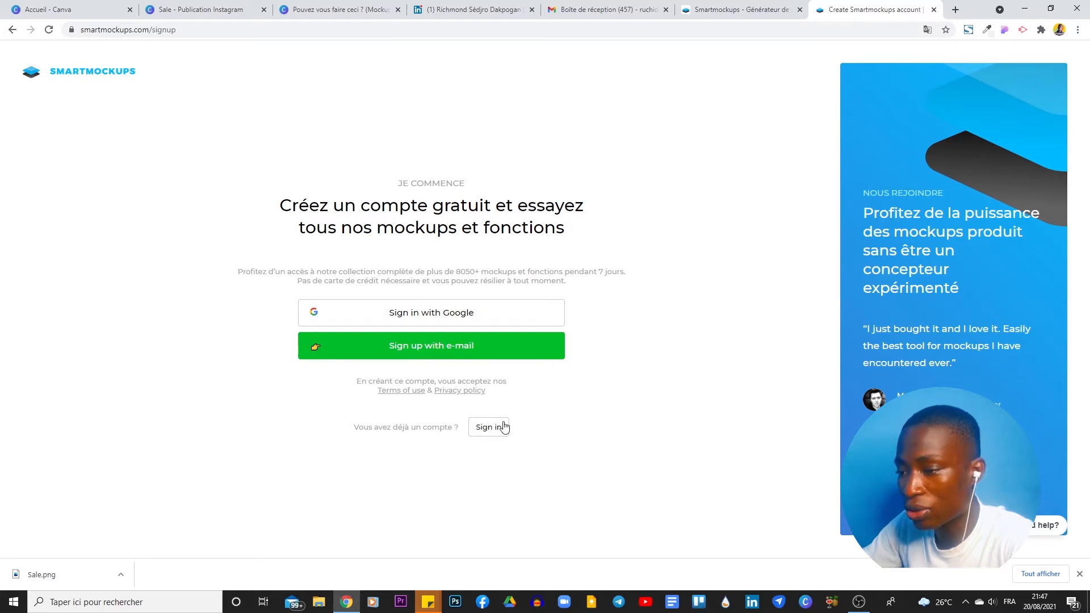
{"action": "left_click", "coordinate": [484, 435]}
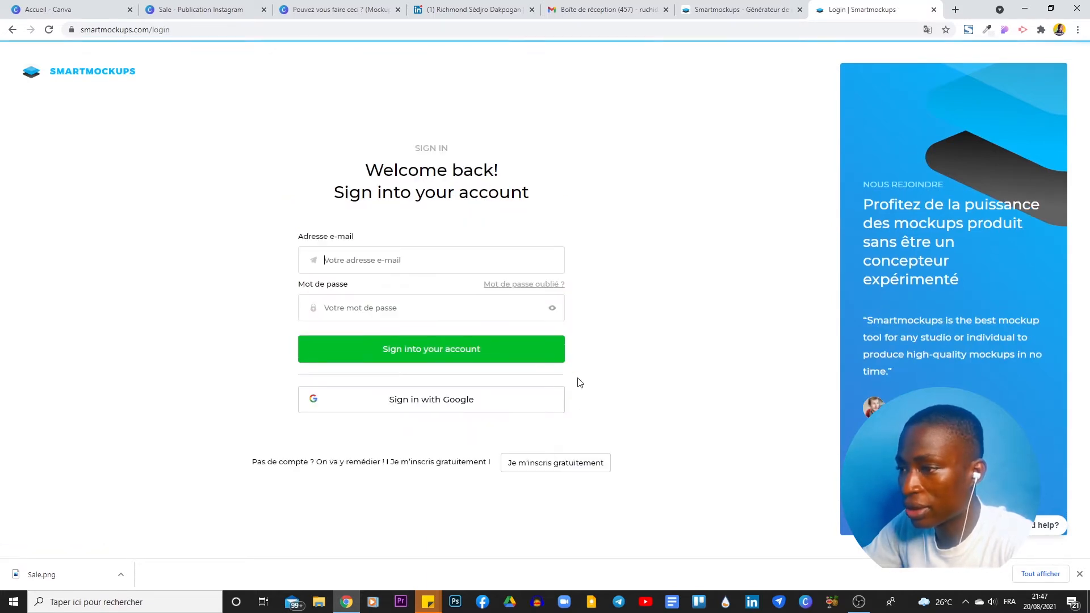
{"action": "left_click", "coordinate": [459, 352]}
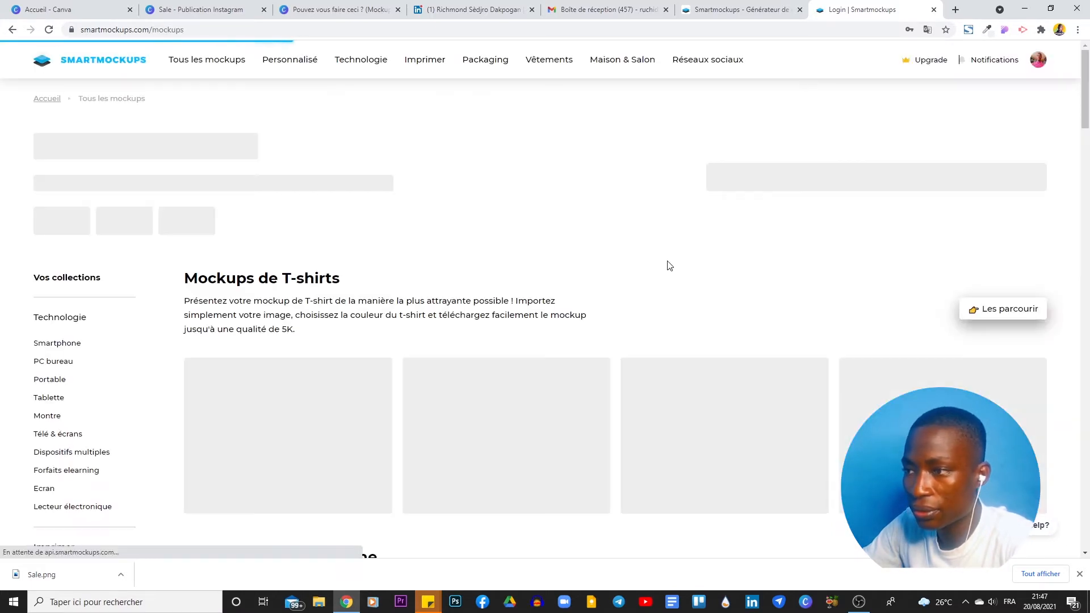
Step: Switch to the other Smartmockups browser tab, reload its home page and skim the introduction
{"action": "left_click", "coordinate": [750, 7]}
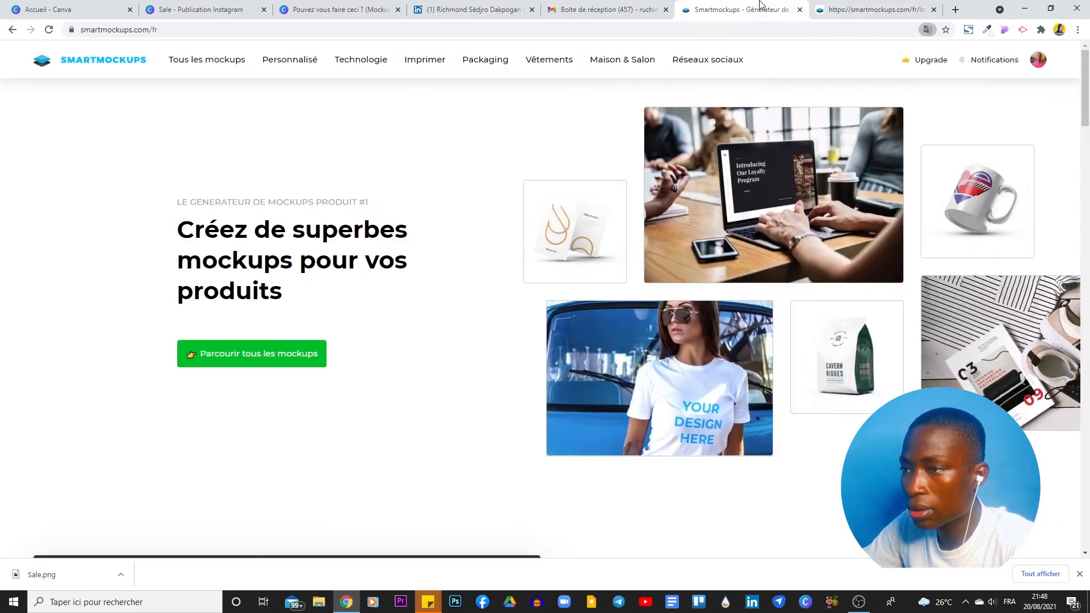
{"action": "left_click", "coordinate": [46, 32]}
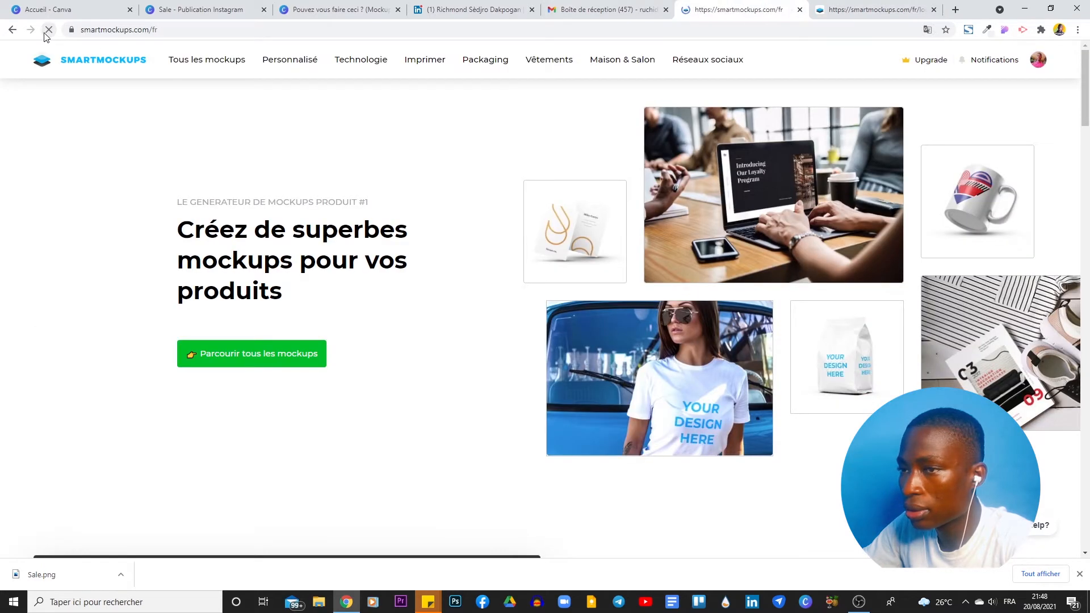
{"action": "scroll", "coordinate": [797, 254], "scroll_direction": "down", "scroll_amount": 10}
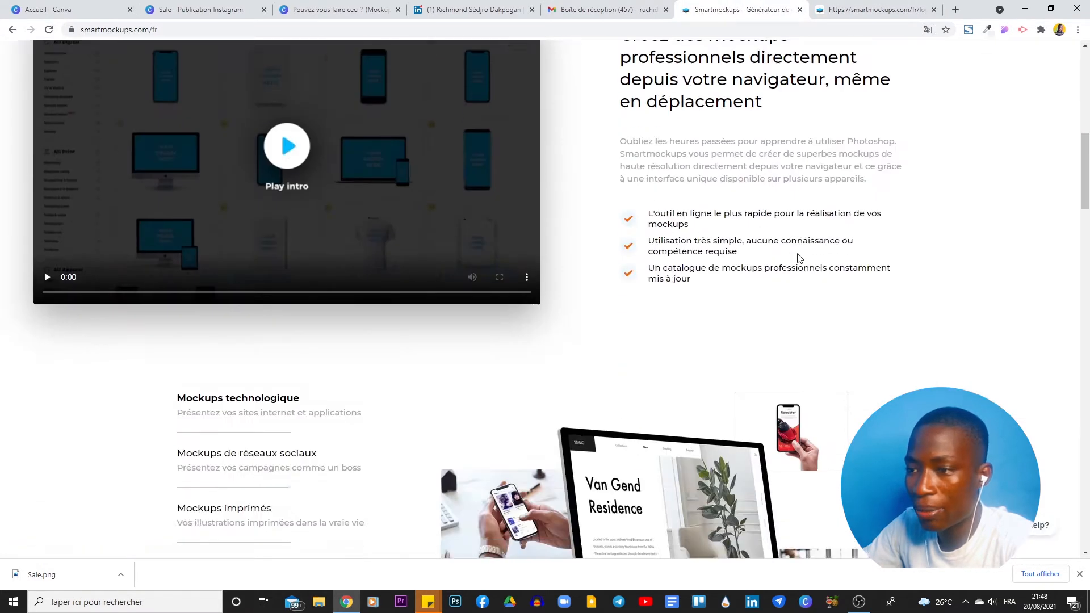
{"action": "scroll", "coordinate": [797, 253], "scroll_direction": "up", "scroll_amount": 10}
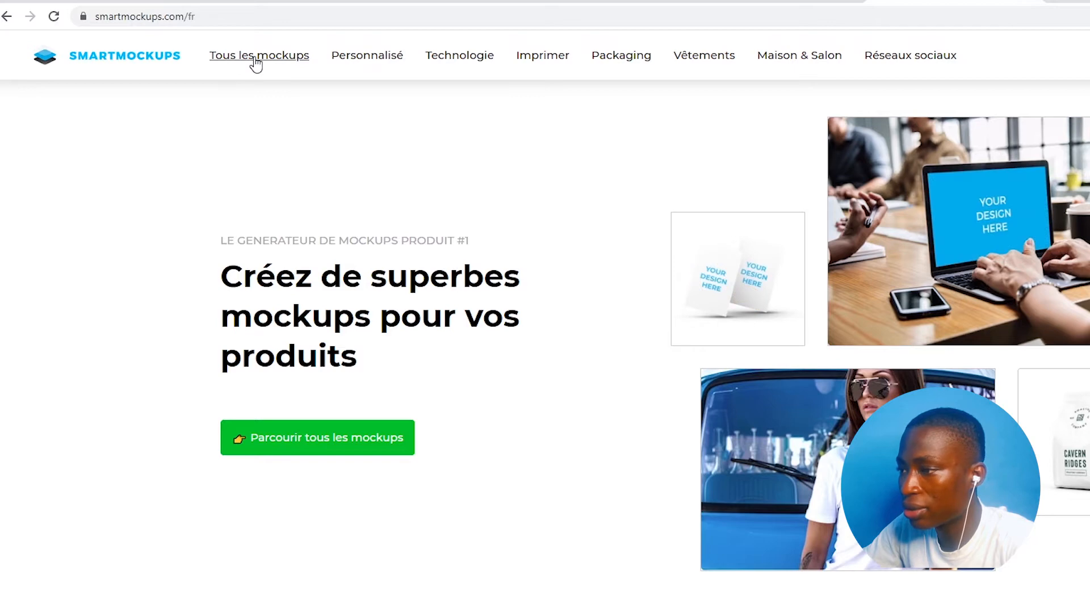
Step: Open the catalogue of all mockups and browse the T-shirt, smartphone, mug and computer collections
{"action": "left_click", "coordinate": [204, 63]}
{"action": "scroll", "coordinate": [641, 162], "scroll_direction": "down", "scroll_amount": 7}
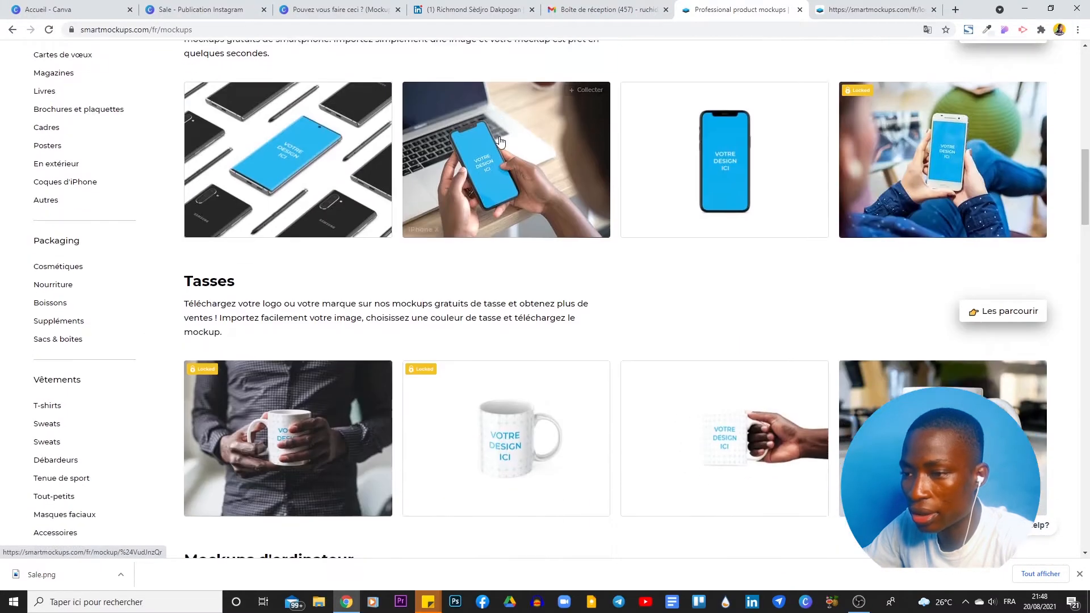
{"action": "scroll", "coordinate": [499, 141], "scroll_direction": "down", "scroll_amount": 8}
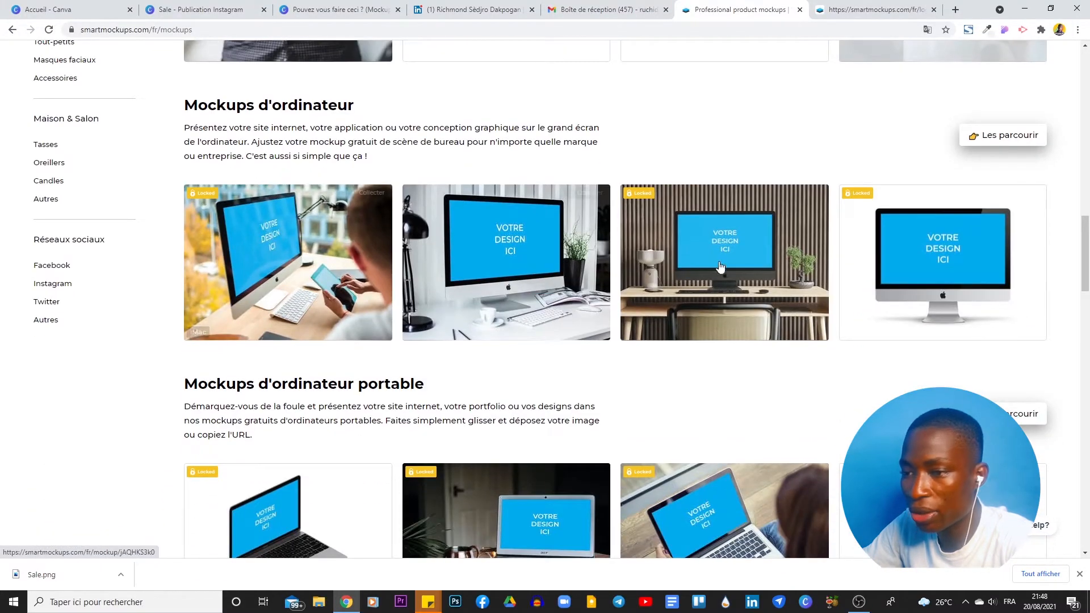
{"action": "scroll", "coordinate": [524, 423], "scroll_direction": "down", "scroll_amount": 2}
{"action": "scroll", "coordinate": [623, 407], "scroll_direction": "up", "scroll_amount": 15}
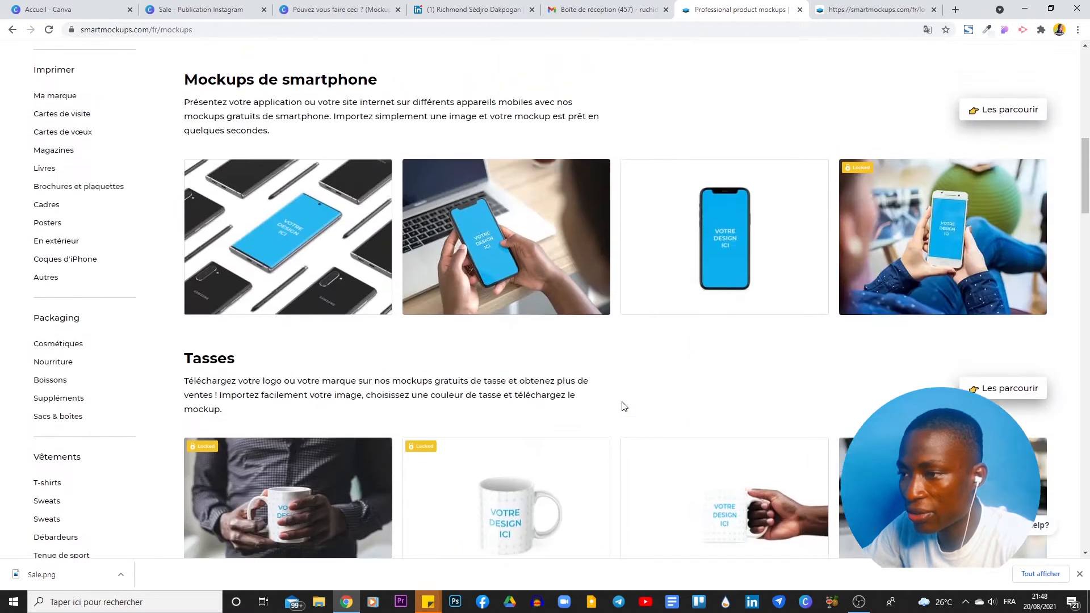
{"action": "scroll", "coordinate": [623, 408], "scroll_direction": "up", "scroll_amount": 5}
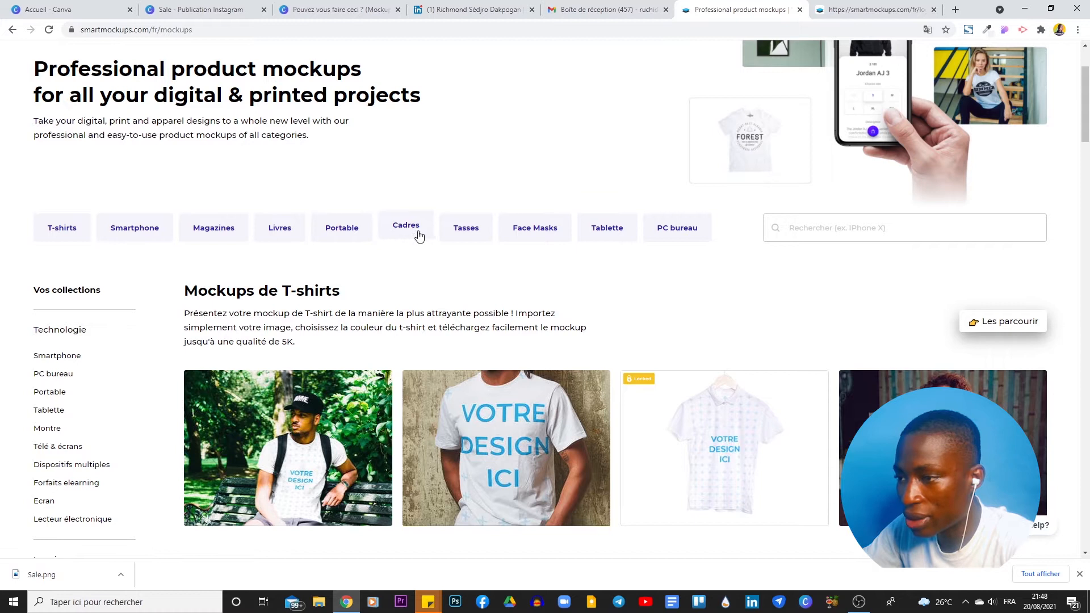
Step: Open the desktop computer mockup collection, look over its models and filters, and return to the catalogue of all mockups
{"action": "left_click", "coordinate": [677, 231]}
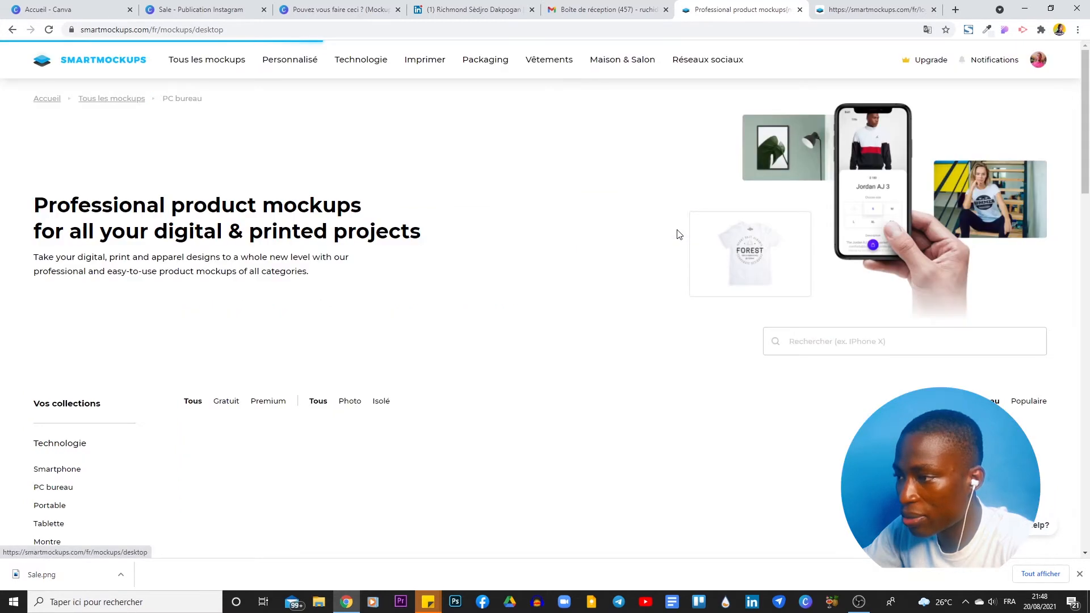
{"action": "scroll", "coordinate": [677, 230], "scroll_direction": "down", "scroll_amount": 4}
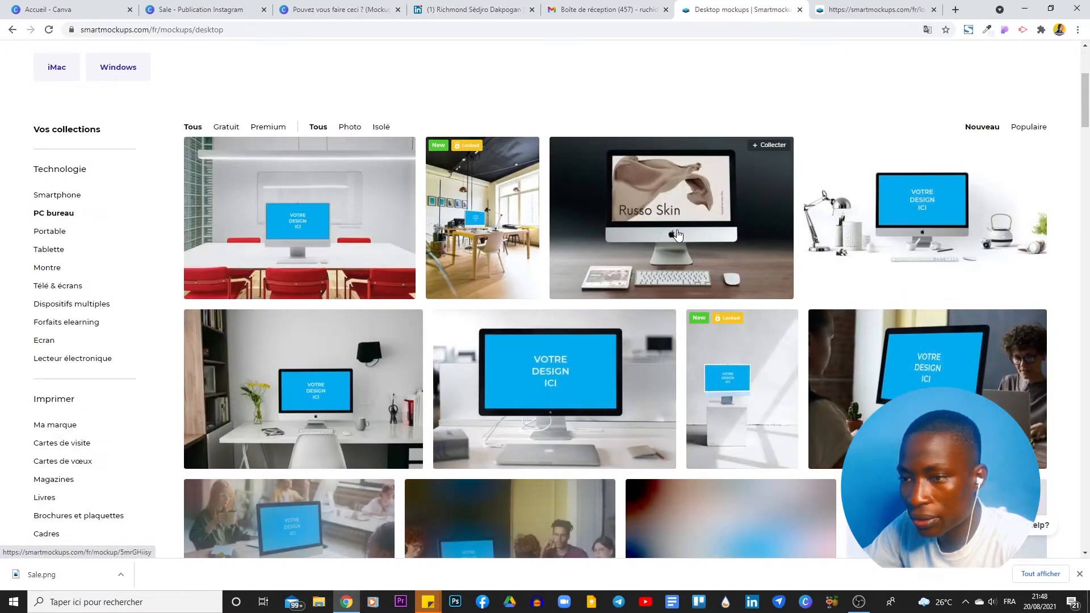
{"action": "scroll", "coordinate": [677, 234], "scroll_direction": "up", "scroll_amount": 3}
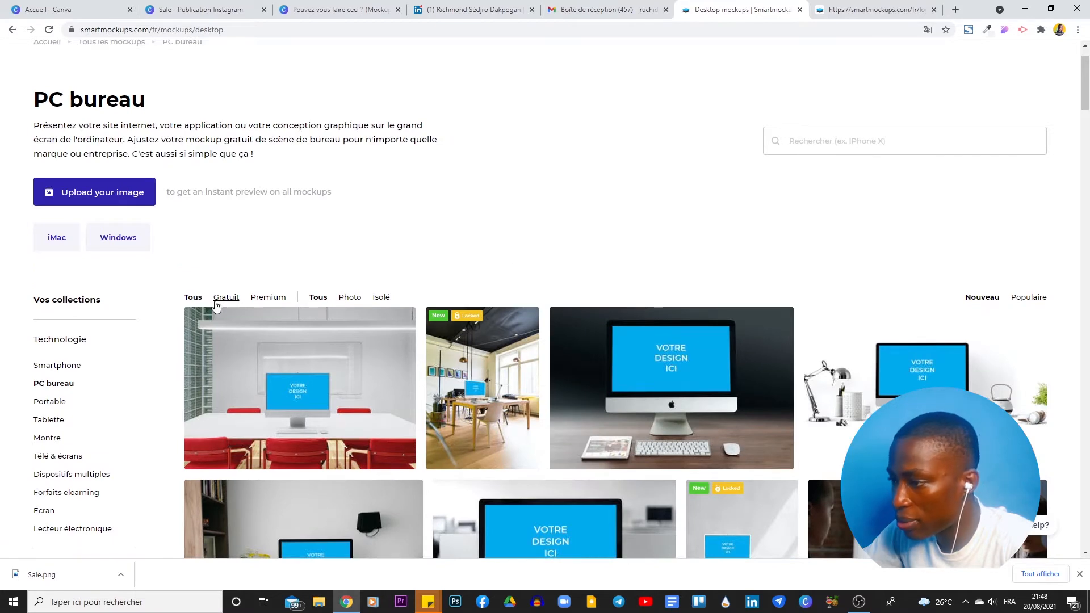
{"action": "scroll", "coordinate": [167, 312], "scroll_direction": "down", "scroll_amount": 1}
{"action": "left_click", "coordinate": [57, 181]}
{"action": "left_click", "coordinate": [124, 99]}
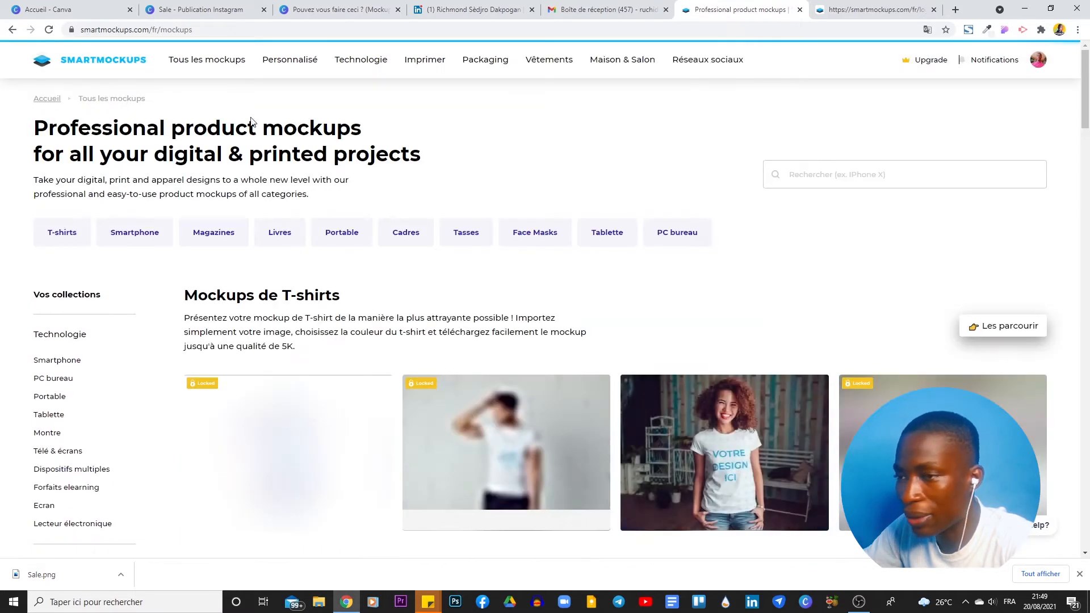
Step: Browse the mug, smartphone and computer sections of the catalogue, then open the laptop mockup collection and look through its models
{"action": "scroll", "coordinate": [633, 150], "scroll_direction": "down", "scroll_amount": 1}
{"action": "scroll", "coordinate": [633, 149], "scroll_direction": "down", "scroll_amount": 10}
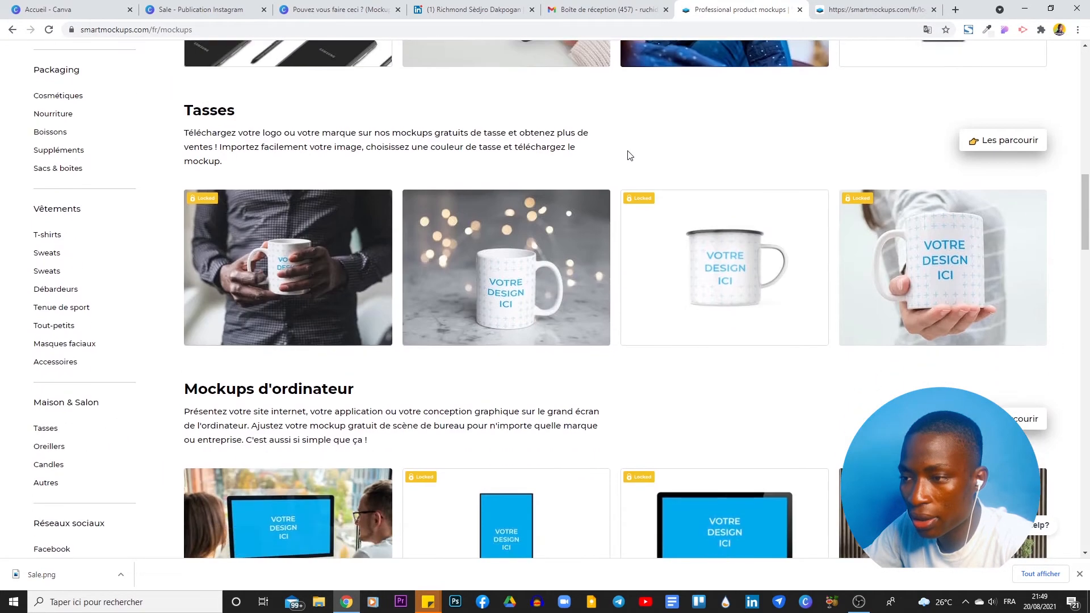
{"action": "scroll", "coordinate": [625, 161], "scroll_direction": "up", "scroll_amount": 7}
{"action": "scroll", "coordinate": [625, 161], "scroll_direction": "down", "scroll_amount": 10}
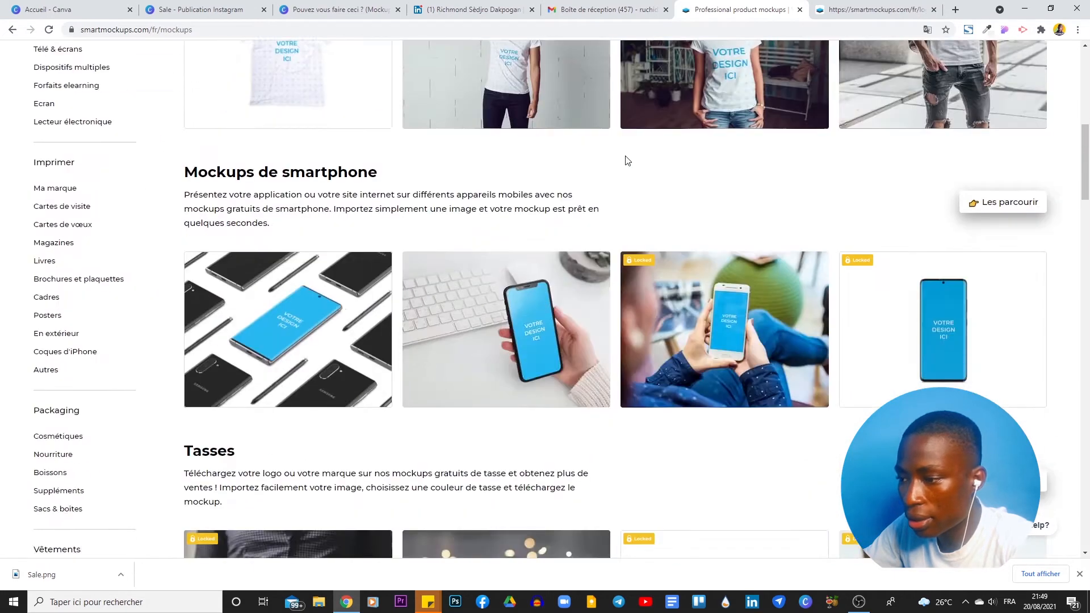
{"action": "scroll", "coordinate": [628, 160], "scroll_direction": "down", "scroll_amount": 5}
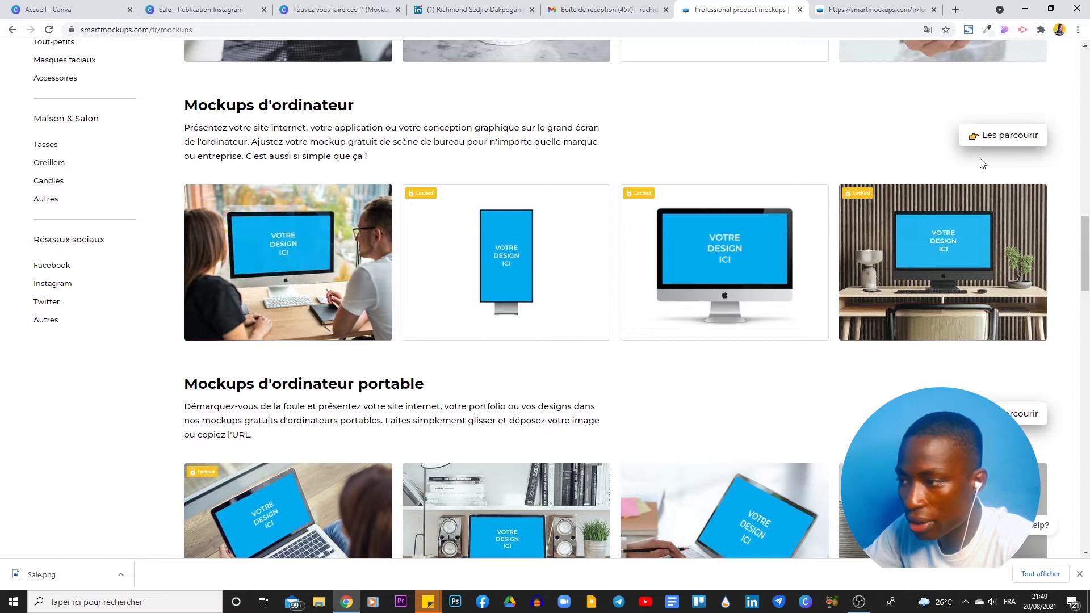
{"action": "scroll", "coordinate": [981, 166], "scroll_direction": "down", "scroll_amount": 3}
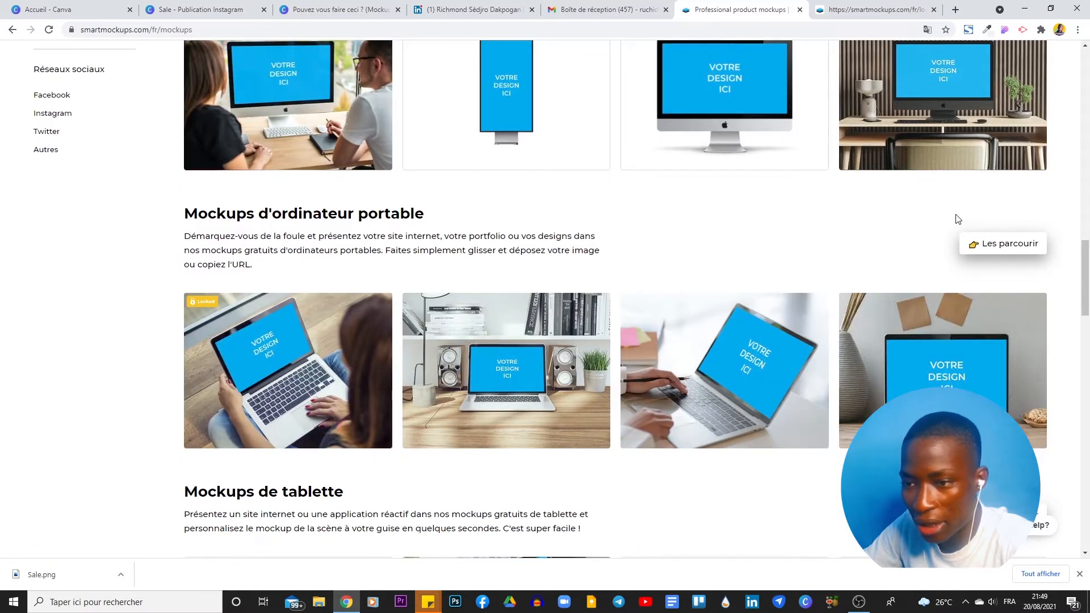
{"action": "scroll", "coordinate": [958, 219], "scroll_direction": "down", "scroll_amount": 2}
{"action": "left_click", "coordinate": [978, 138]}
{"action": "scroll", "coordinate": [948, 183], "scroll_direction": "down", "scroll_amount": 4}
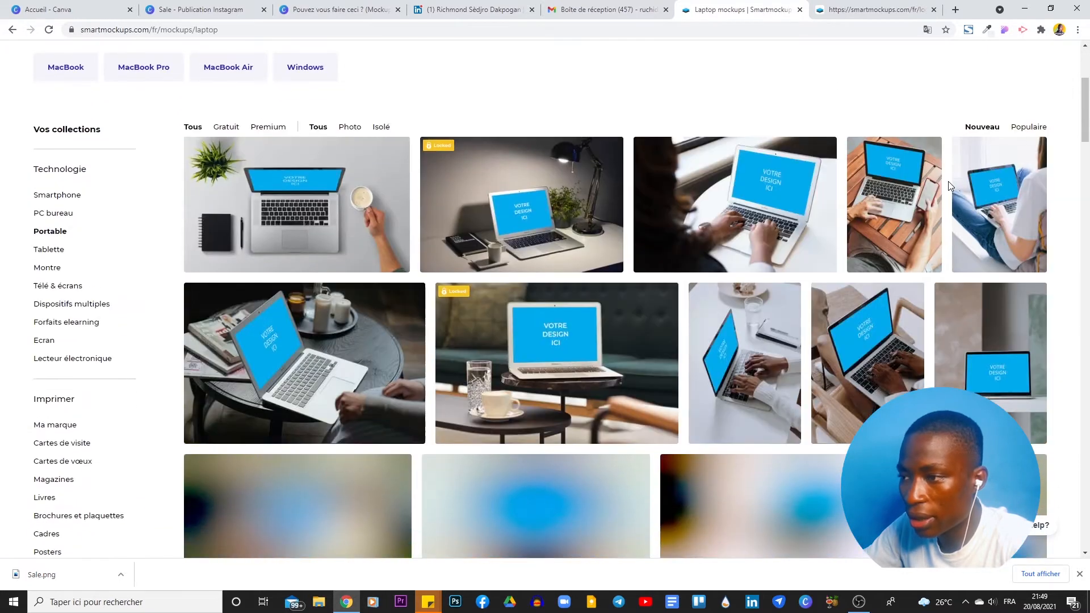
{"action": "scroll", "coordinate": [949, 182], "scroll_direction": "down", "scroll_amount": 9}
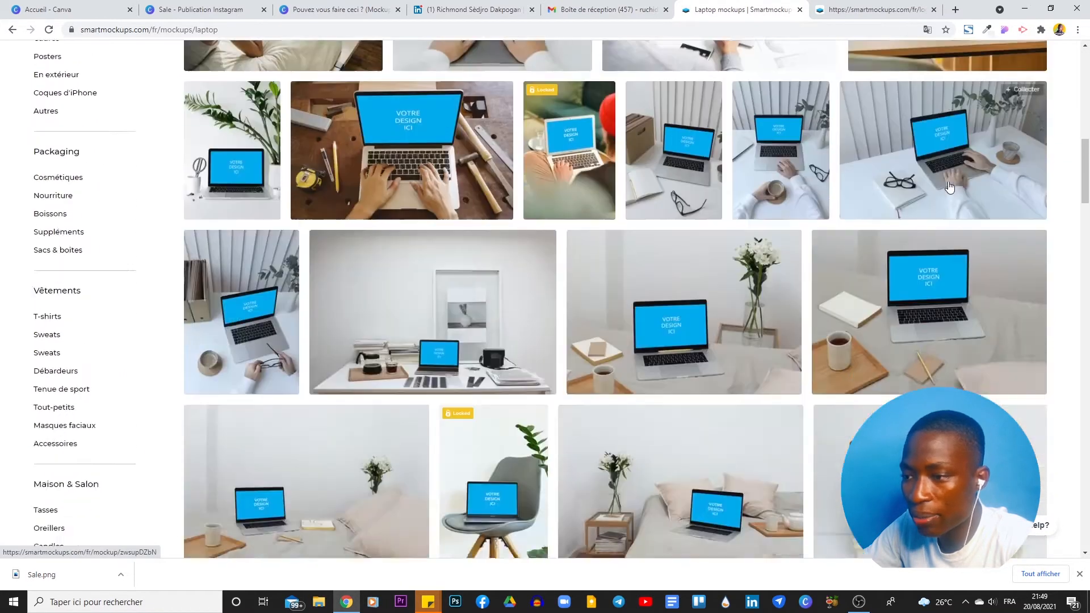
{"action": "scroll", "coordinate": [949, 187], "scroll_direction": "down", "scroll_amount": 10}
Step: Review the Sale design, the Mockups results page and the home page in Canva, then return to the Smartmockups laptop collection
{"action": "left_click", "coordinate": [196, 9]}
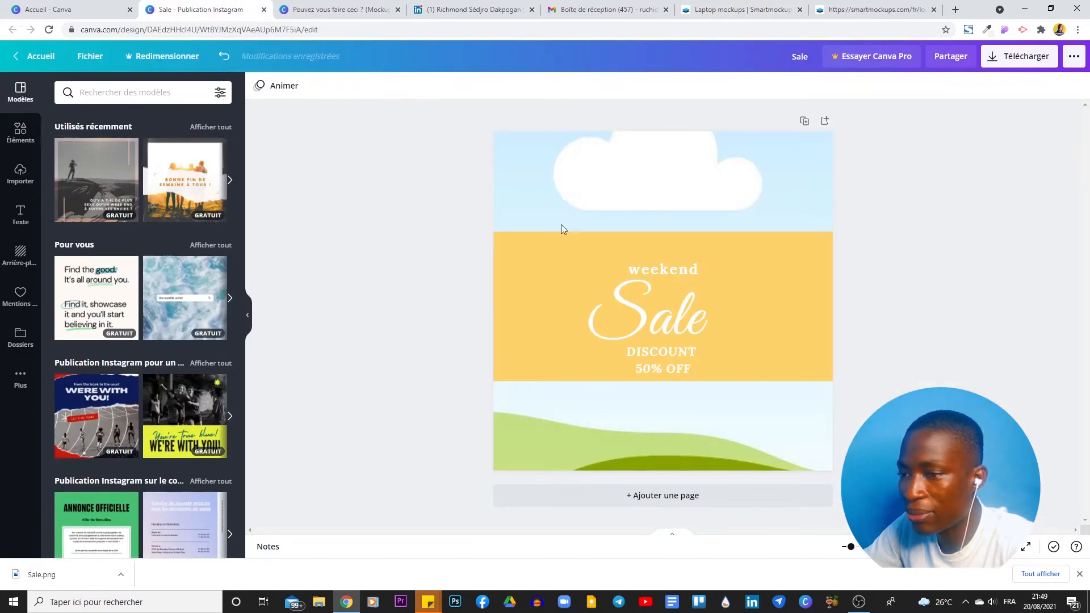
{"action": "left_click", "coordinate": [318, 9]}
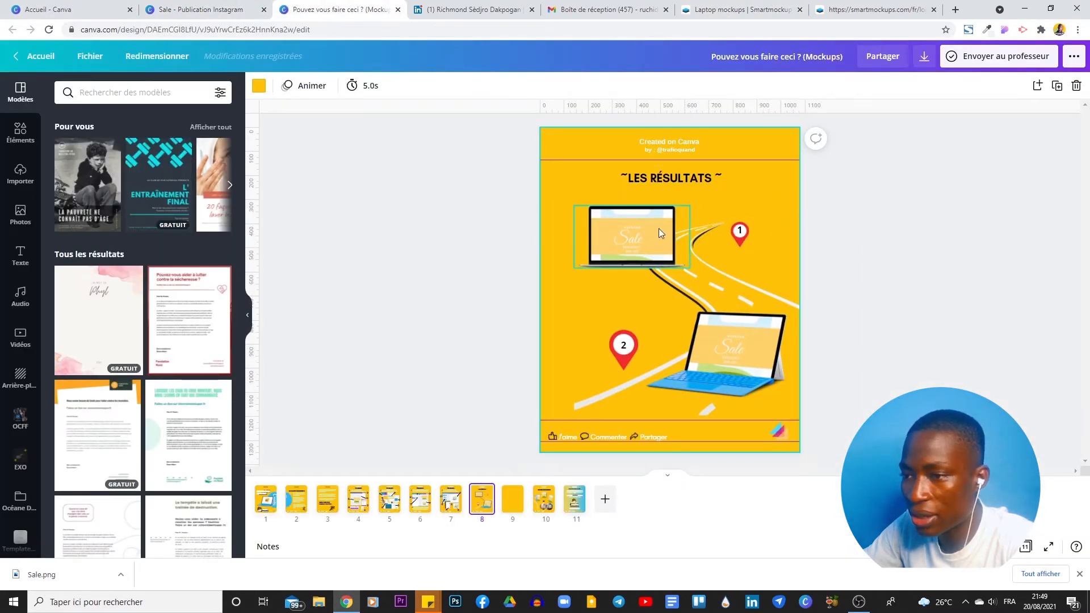
{"action": "left_click", "coordinate": [63, 7]}
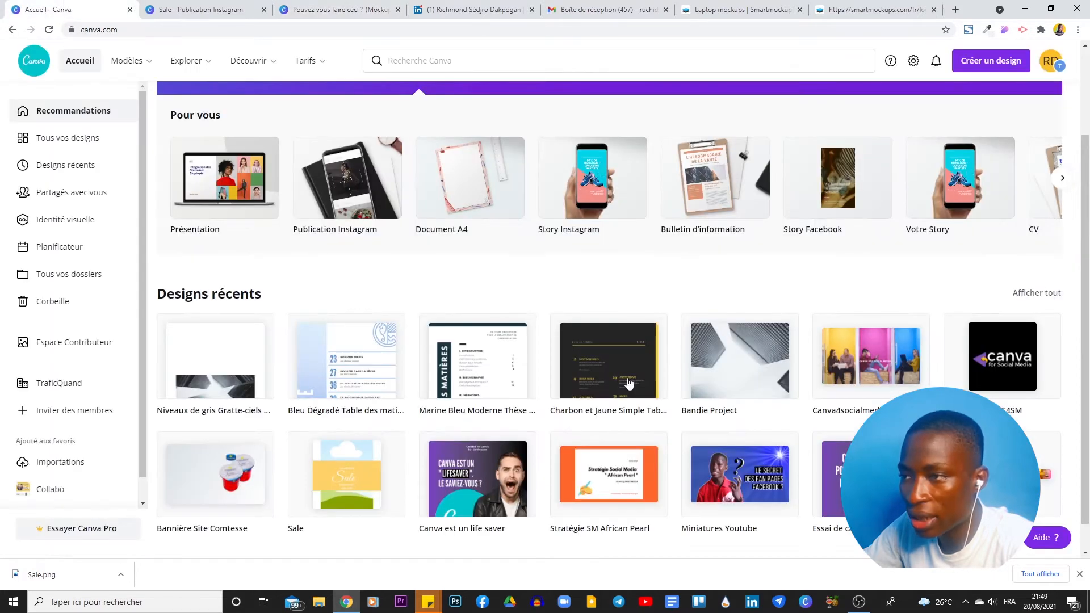
{"action": "left_click", "coordinate": [738, 6]}
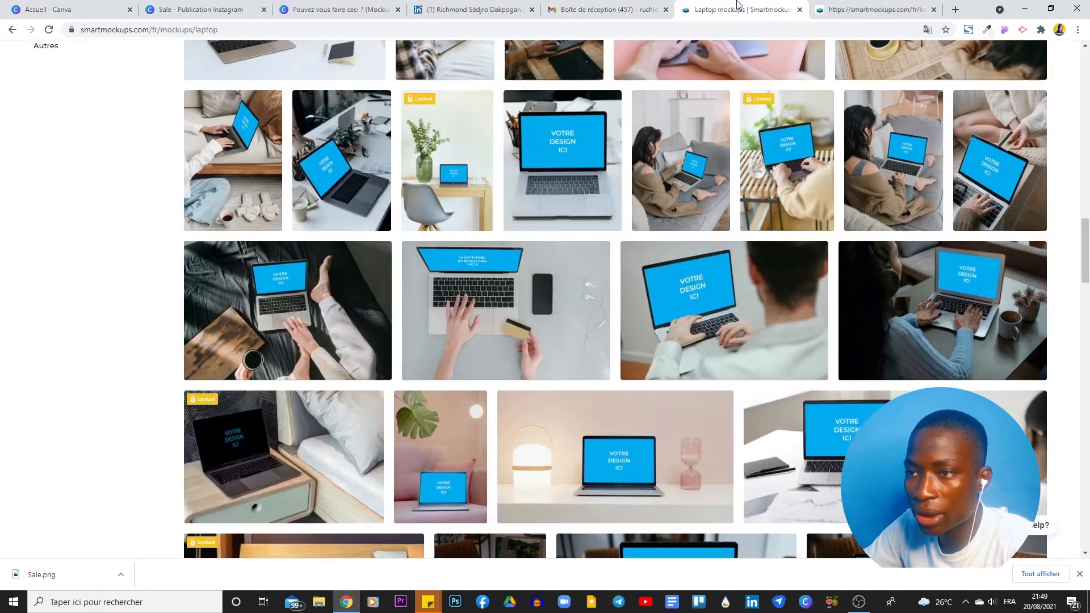
Step: Filter the laptop collection to isolated mockups and open the front-facing "MacBook Air in 3 colors" mockup
{"action": "scroll", "coordinate": [940, 357], "scroll_direction": "down", "scroll_amount": 3}
{"action": "scroll", "coordinate": [939, 358], "scroll_direction": "up", "scroll_amount": 12}
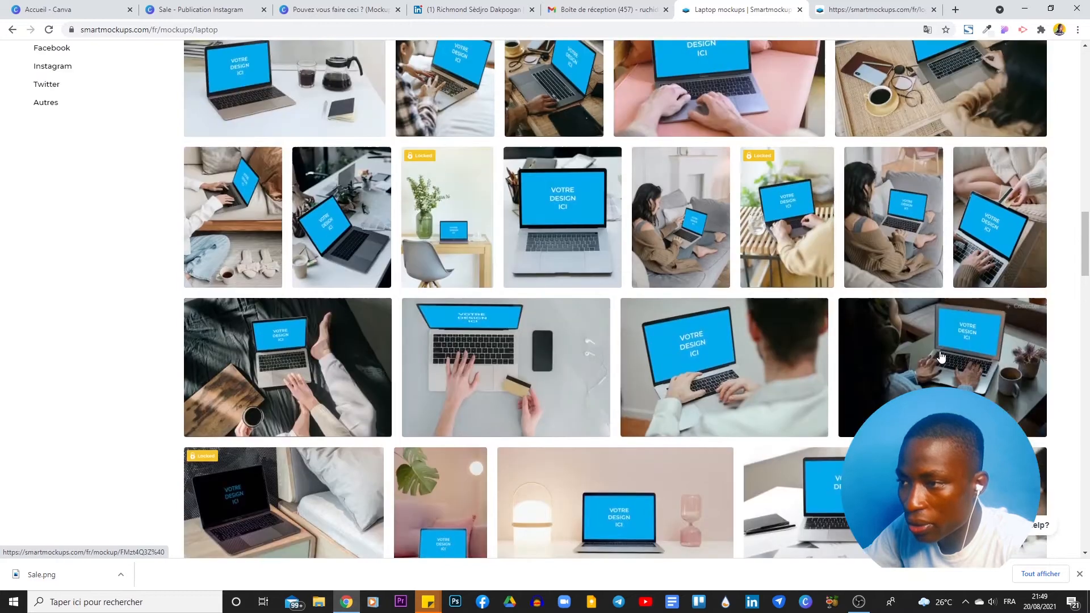
{"action": "scroll", "coordinate": [941, 357], "scroll_direction": "up", "scroll_amount": 15}
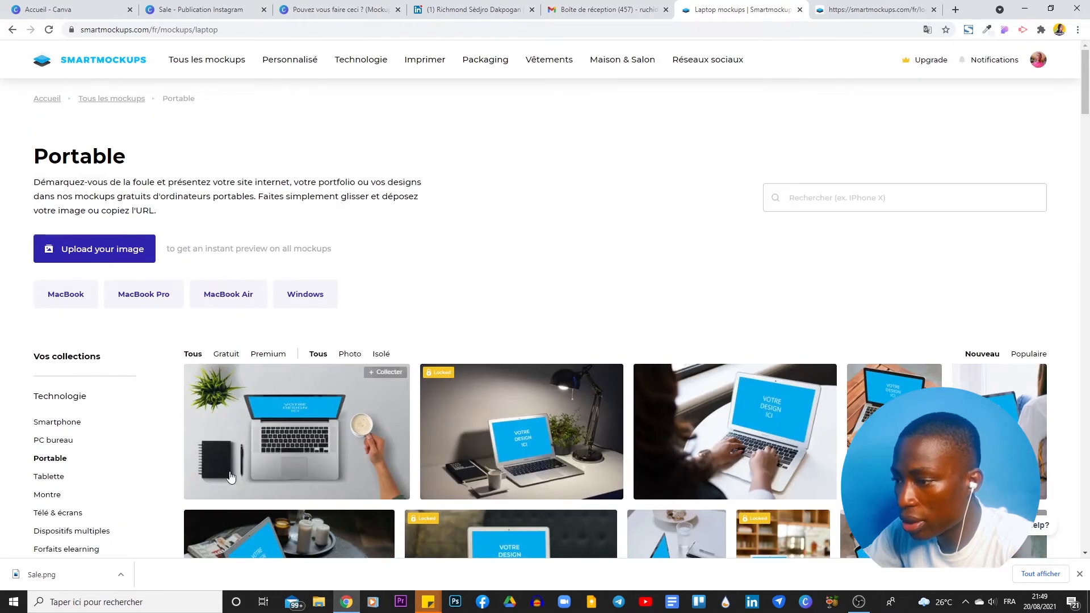
{"action": "left_click", "coordinate": [381, 354]}
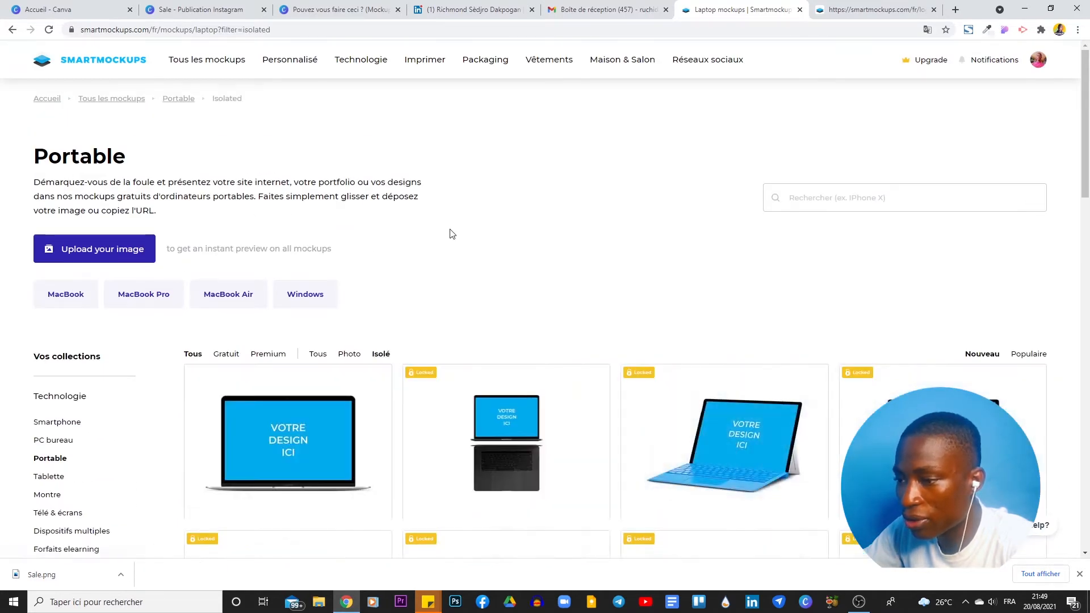
{"action": "scroll", "coordinate": [591, 222], "scroll_direction": "down", "scroll_amount": 4}
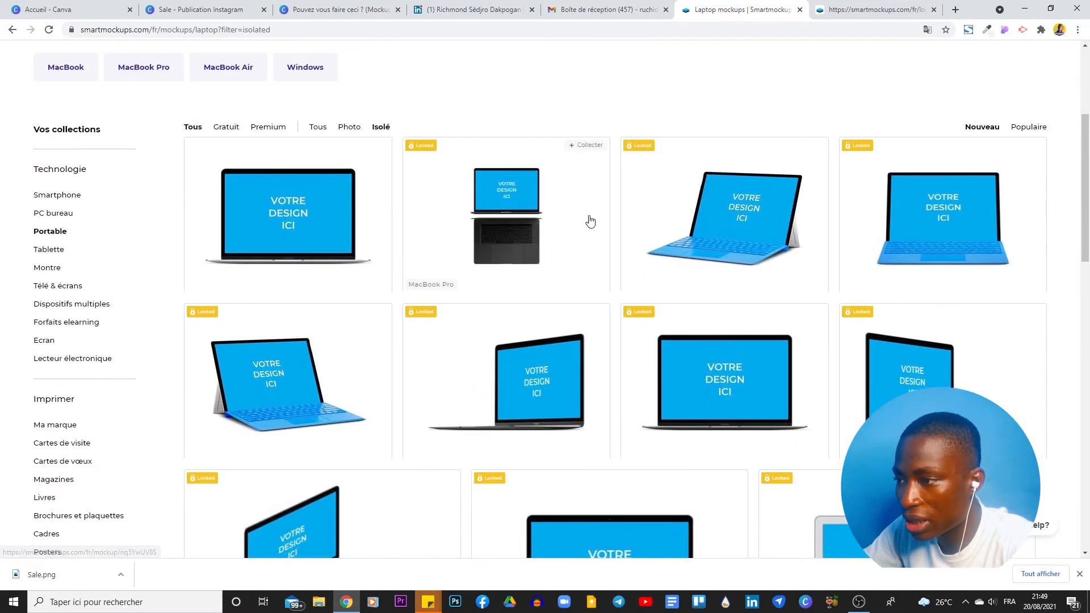
{"action": "left_click", "coordinate": [300, 229]}
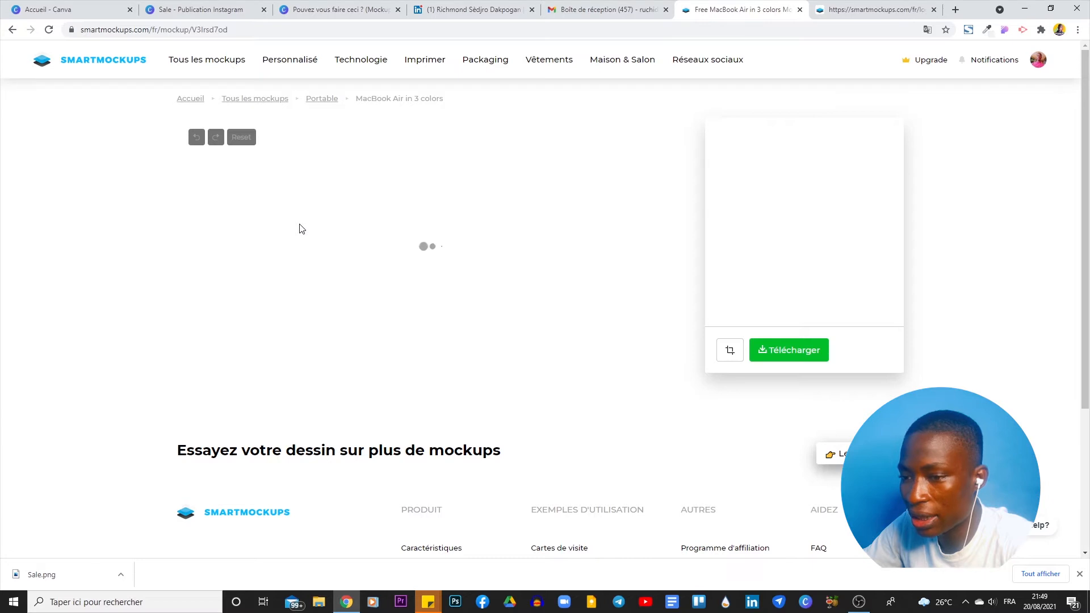
Step: Examine the MacBook Air mockup's preview, title, and image and customisation options
{"action": "scroll", "coordinate": [805, 218], "scroll_direction": "down", "scroll_amount": 2}
{"action": "scroll", "coordinate": [806, 218], "scroll_direction": "down", "scroll_amount": 1}
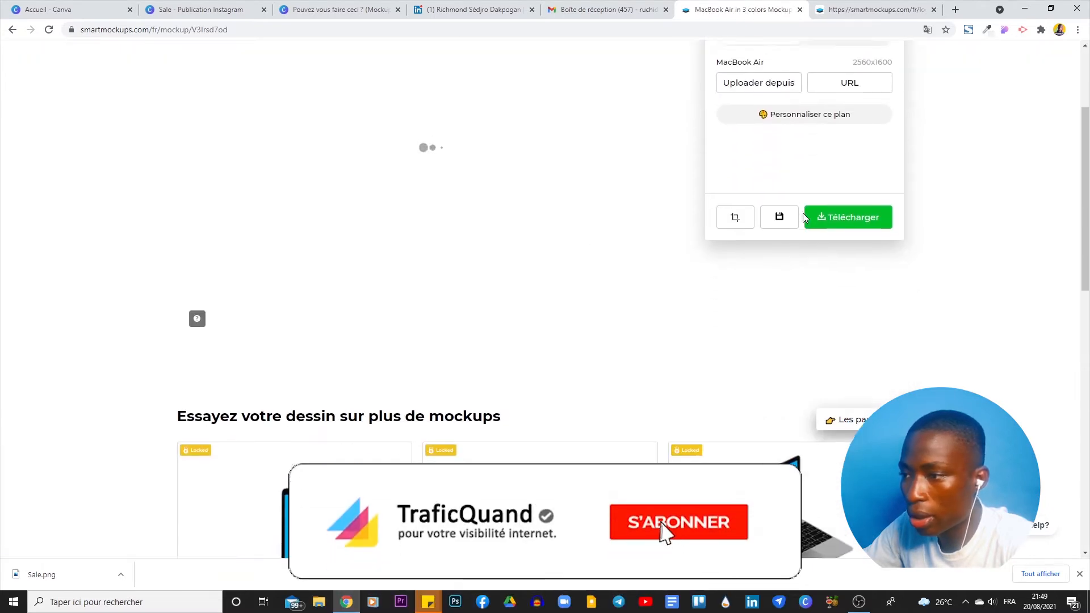
{"action": "scroll", "coordinate": [803, 213], "scroll_direction": "up", "scroll_amount": 3}
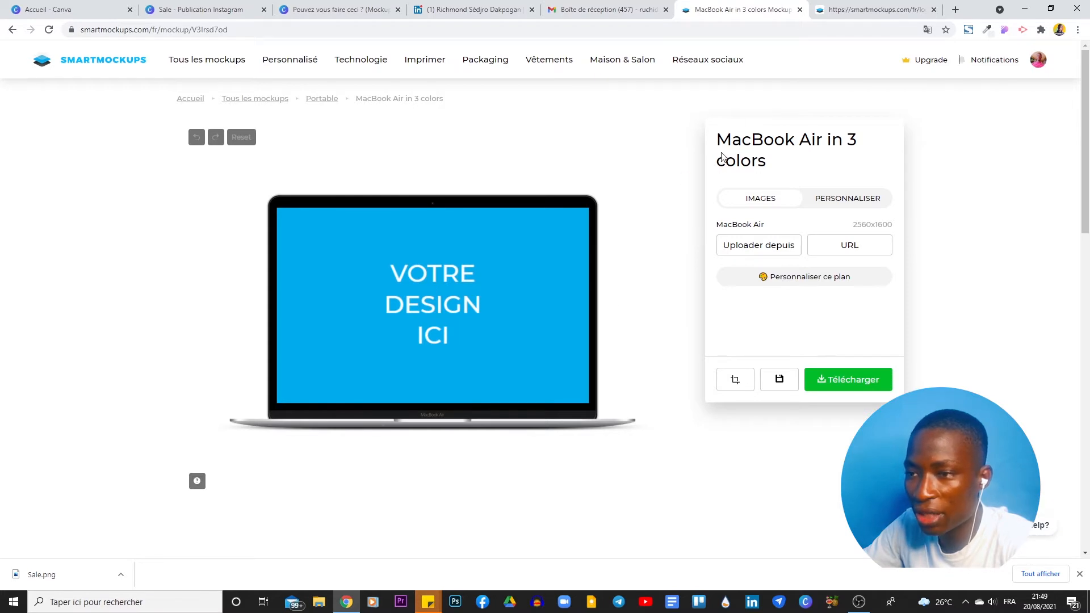
{"action": "left_click_drag", "start_coordinate": [718, 141], "coordinate": [760, 162]}
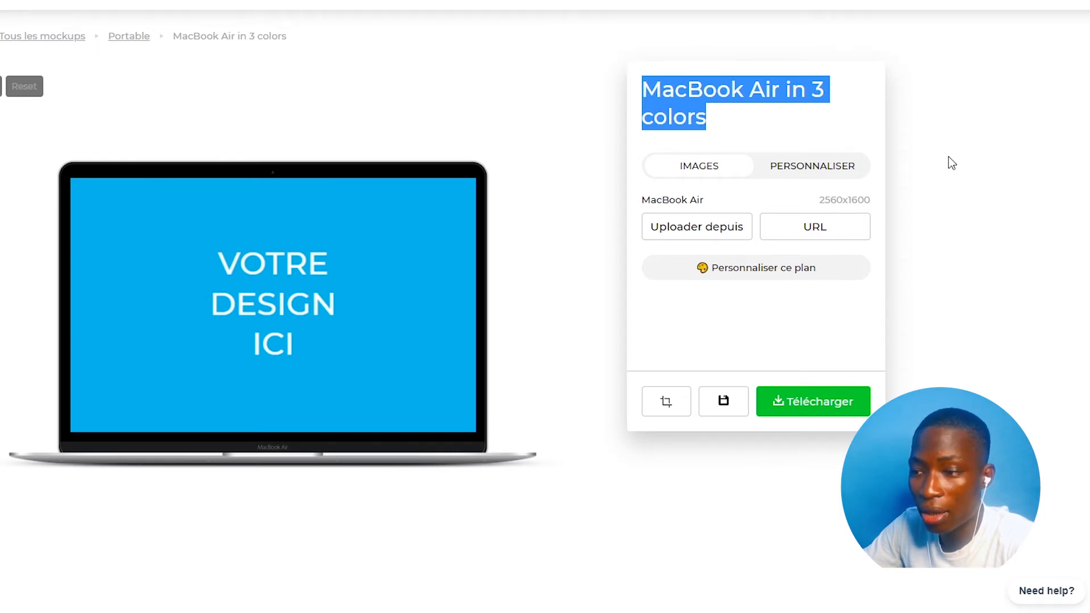
{"action": "left_click", "coordinate": [857, 114]}
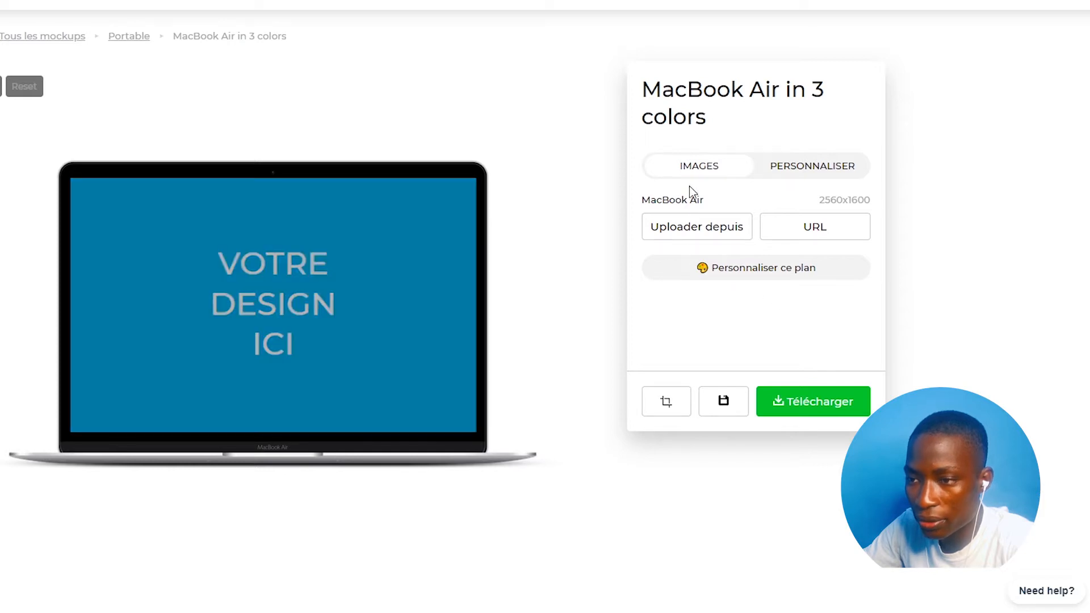
{"action": "left_click", "coordinate": [806, 173]}
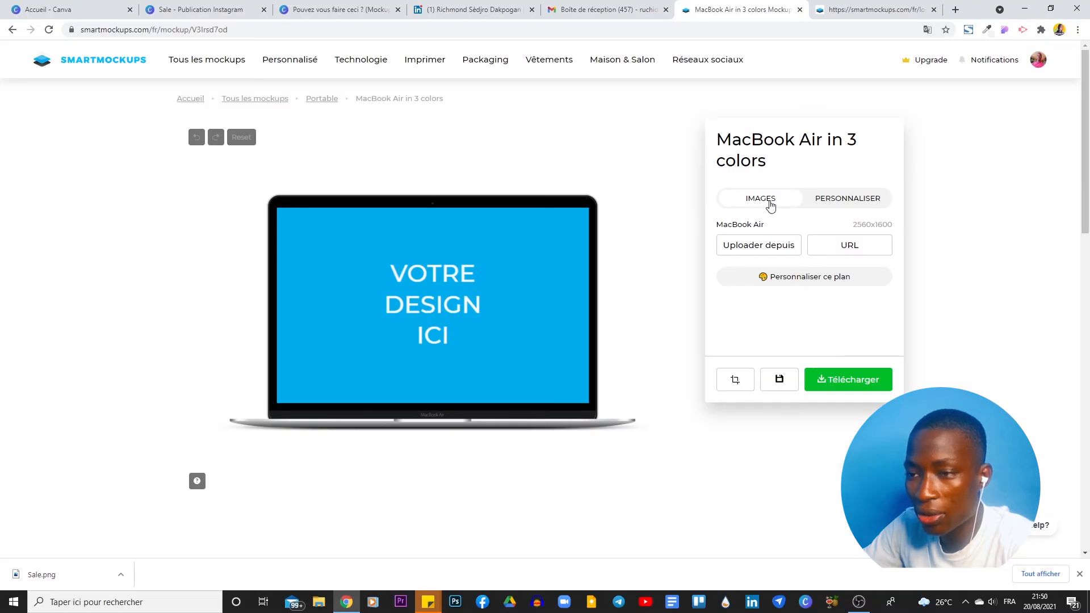
Step: Upload the Sale image from the computer's Téléchargements folder onto the MacBook Air mockup's screen
{"action": "scroll", "coordinate": [784, 255], "scroll_direction": "down", "scroll_amount": 2}
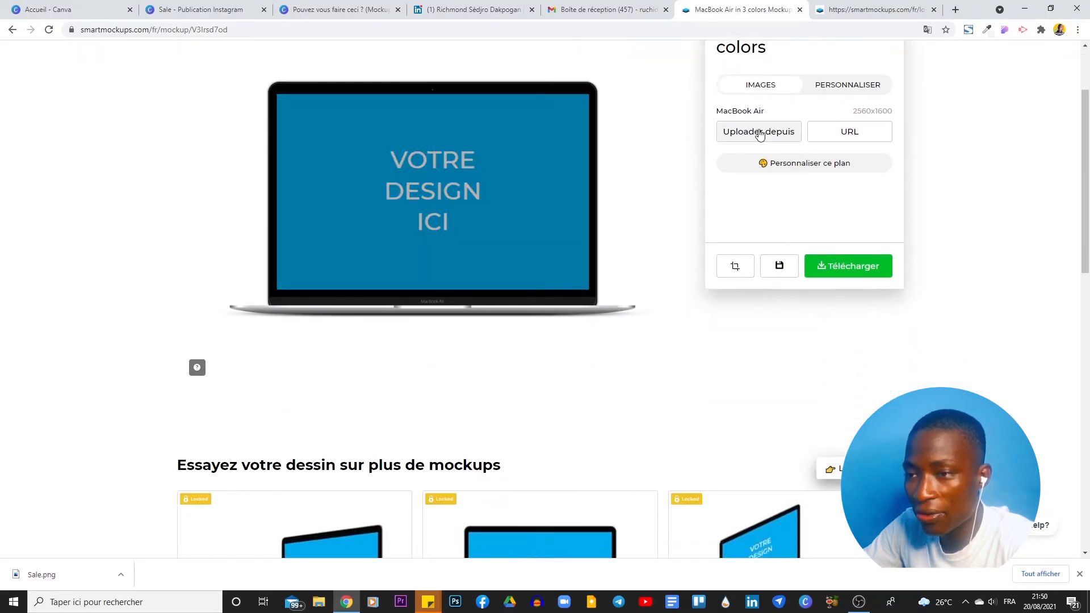
{"action": "left_click", "coordinate": [759, 132]}
{"action": "scroll", "coordinate": [761, 130], "scroll_direction": "up", "scroll_amount": 2}
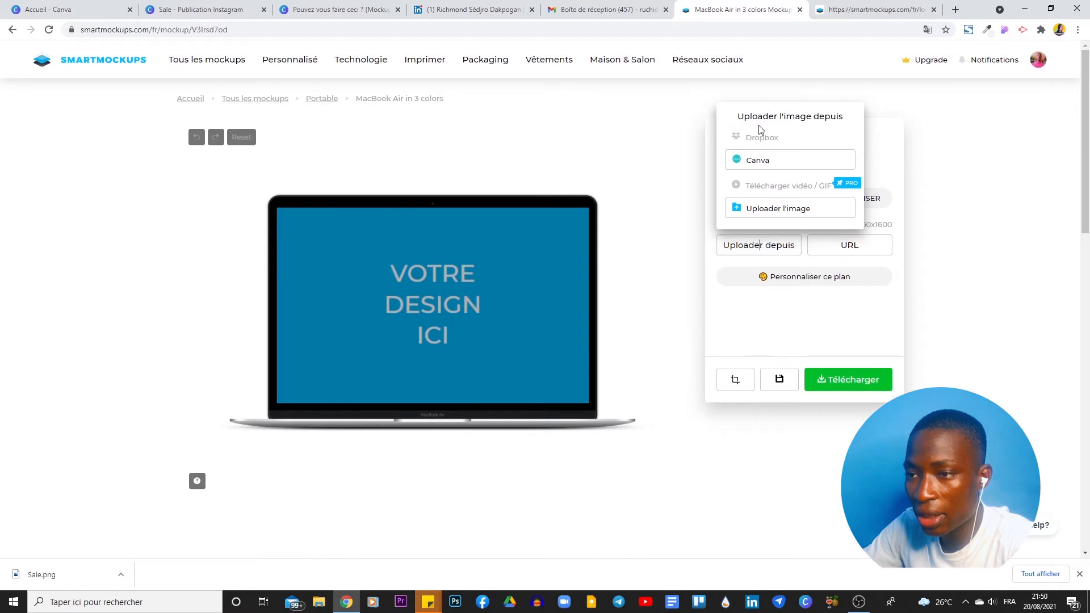
{"action": "left_click", "coordinate": [777, 211]}
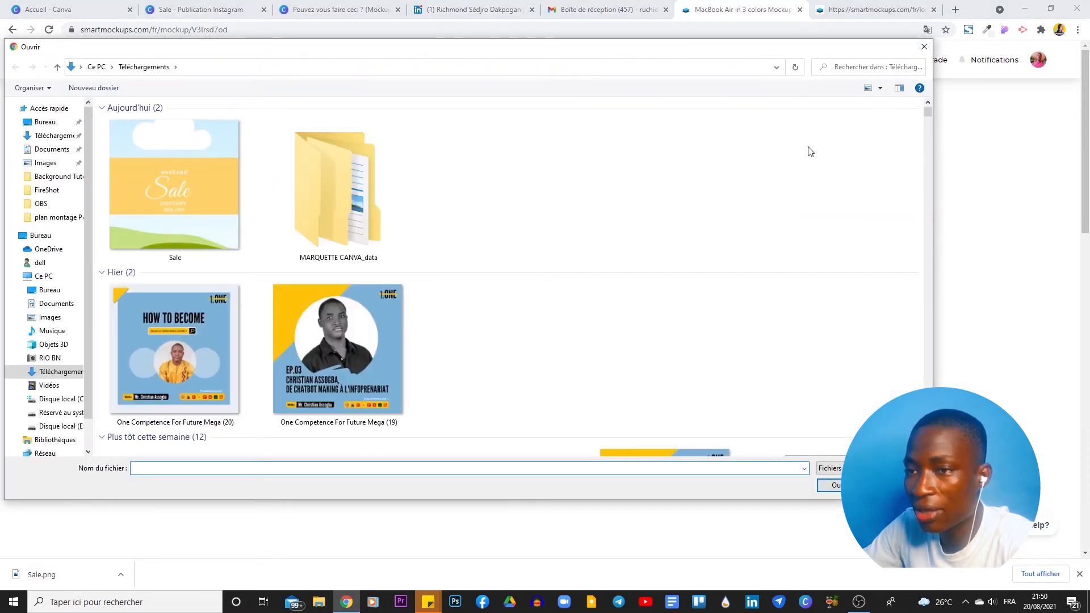
{"action": "left_click", "coordinate": [925, 47]}
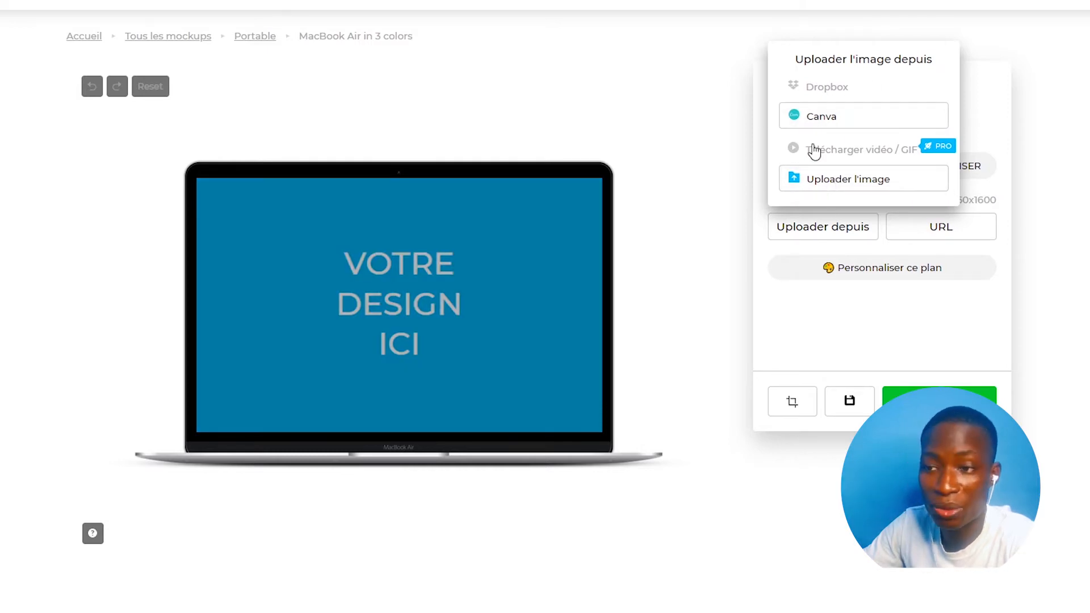
{"action": "left_click", "coordinate": [852, 181]}
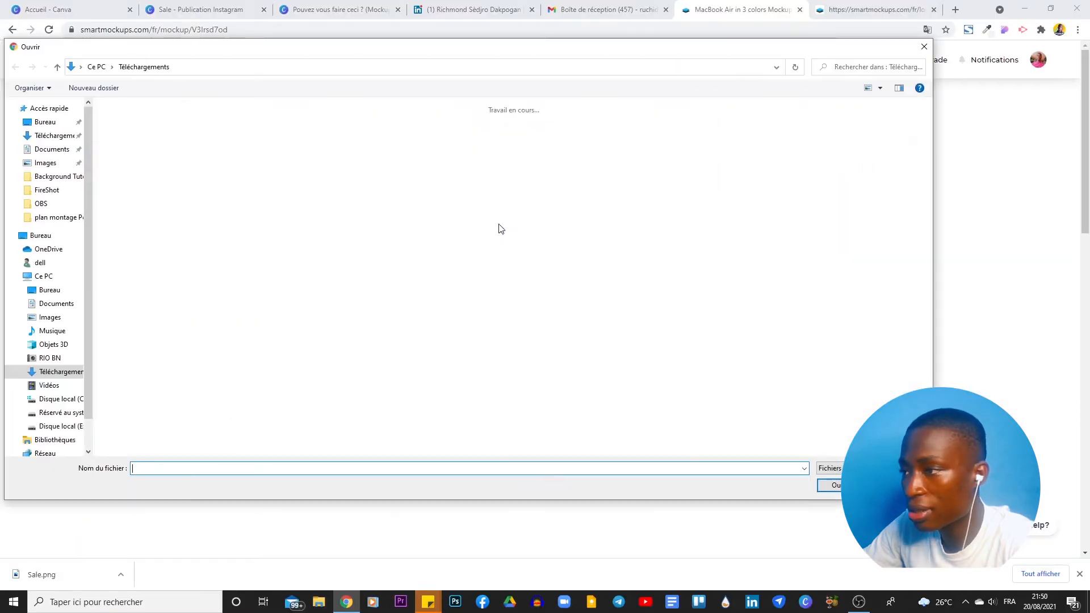
{"action": "left_click", "coordinate": [162, 179]}
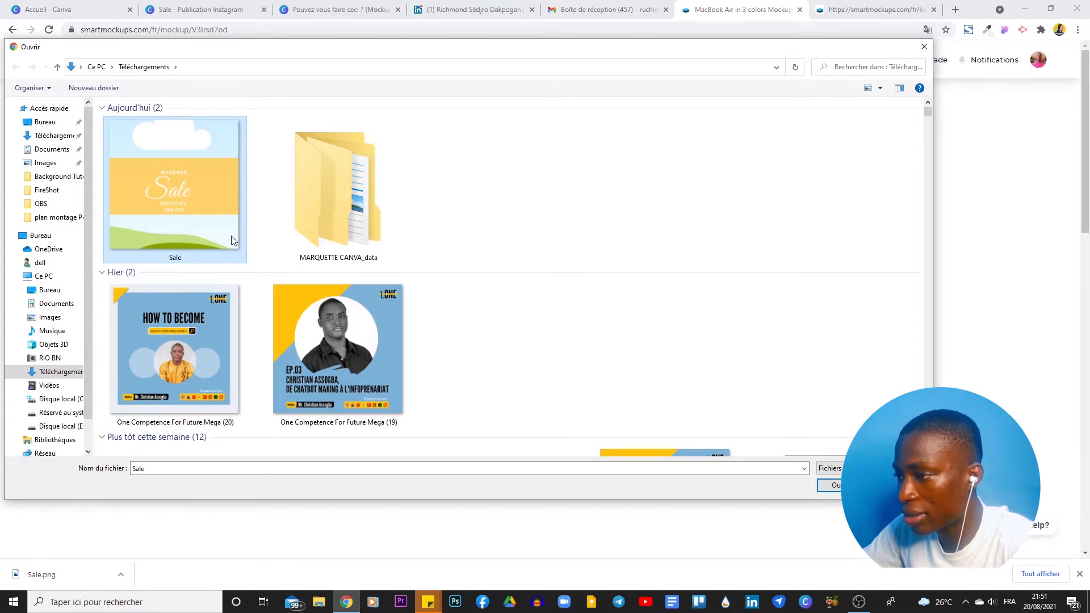
{"action": "left_click", "coordinate": [828, 489]}
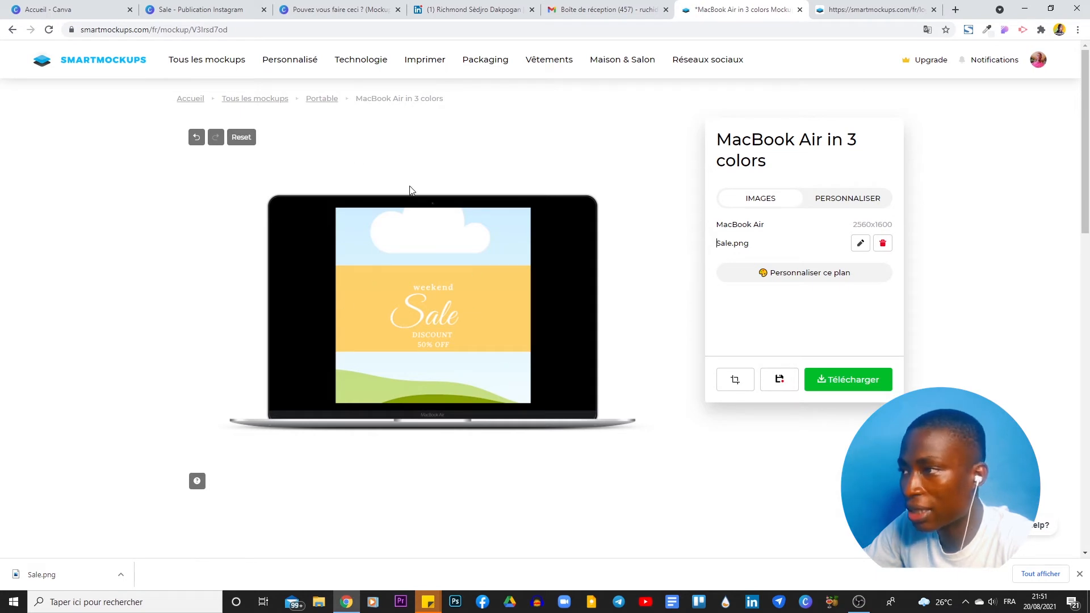
Step: Check the laptop examples on the results page of the Canva Mockups design, then return to the MacBook Air mockup
{"action": "left_click", "coordinate": [218, 8]}
{"action": "left_click", "coordinate": [352, 8]}
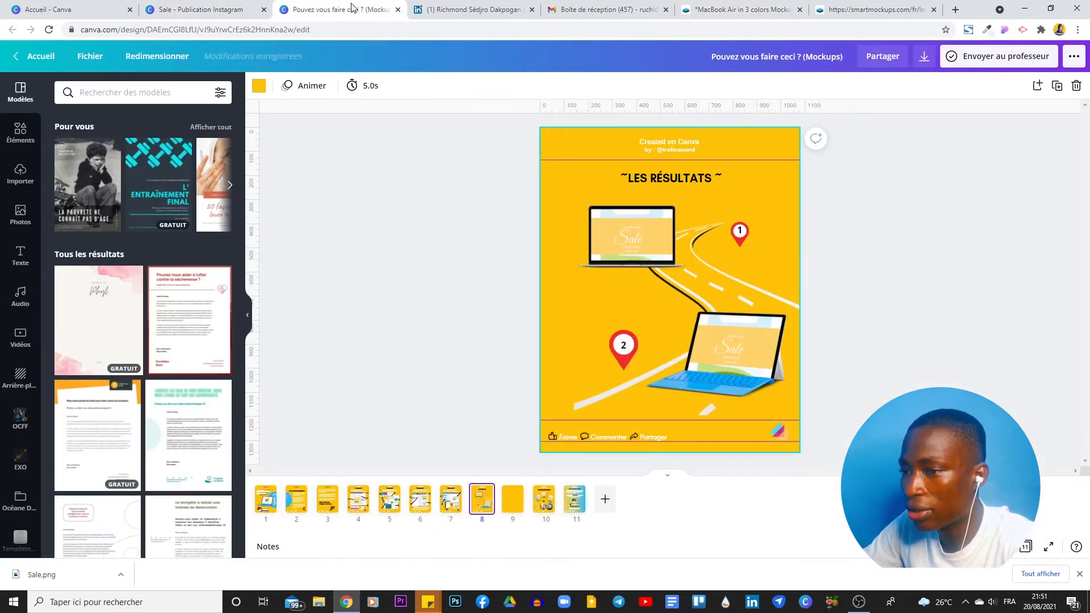
{"action": "left_click", "coordinate": [778, 6]}
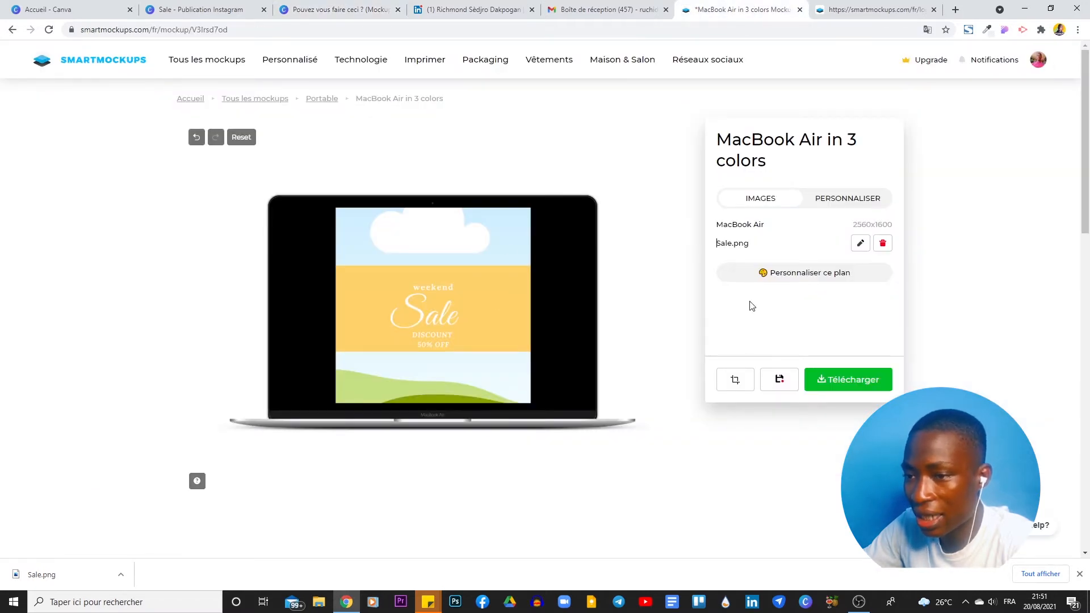
Step: Enlarge the Sale image in the MacBook Air mockup's crop settings and reposition it so the offer text fills the laptop screen
{"action": "left_click", "coordinate": [860, 243]}
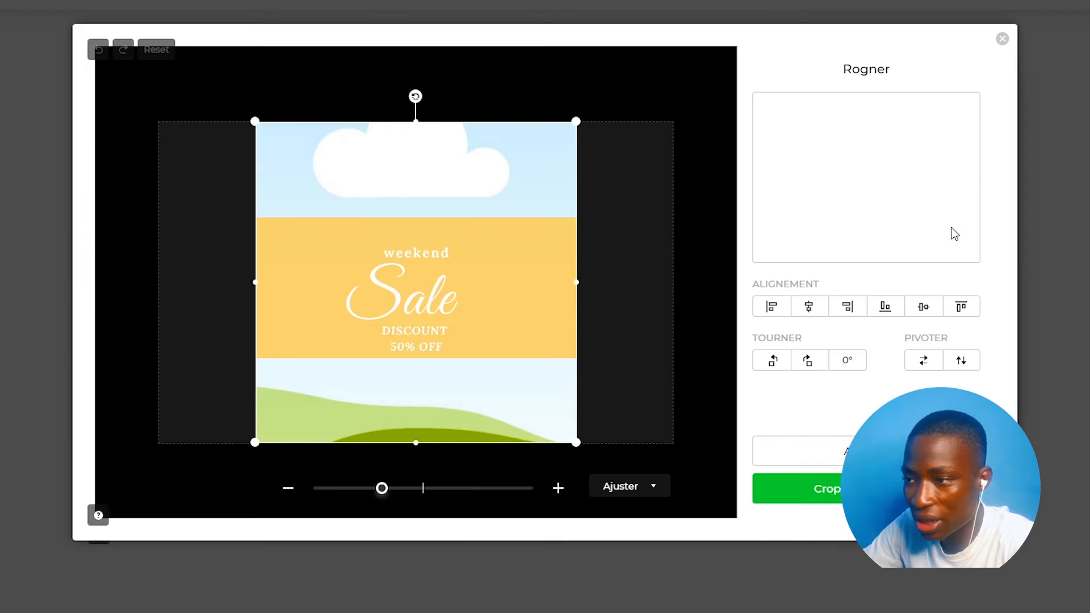
{"action": "left_click_drag", "start_coordinate": [256, 443], "coordinate": [122, 496]}
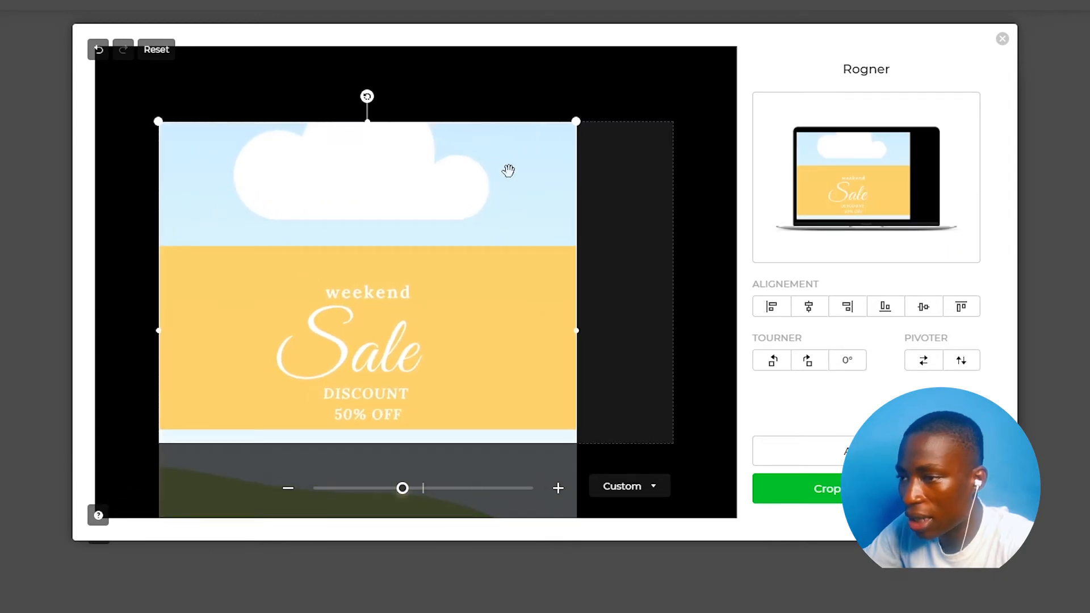
{"action": "left_click_drag", "start_coordinate": [575, 121], "coordinate": [687, 94]}
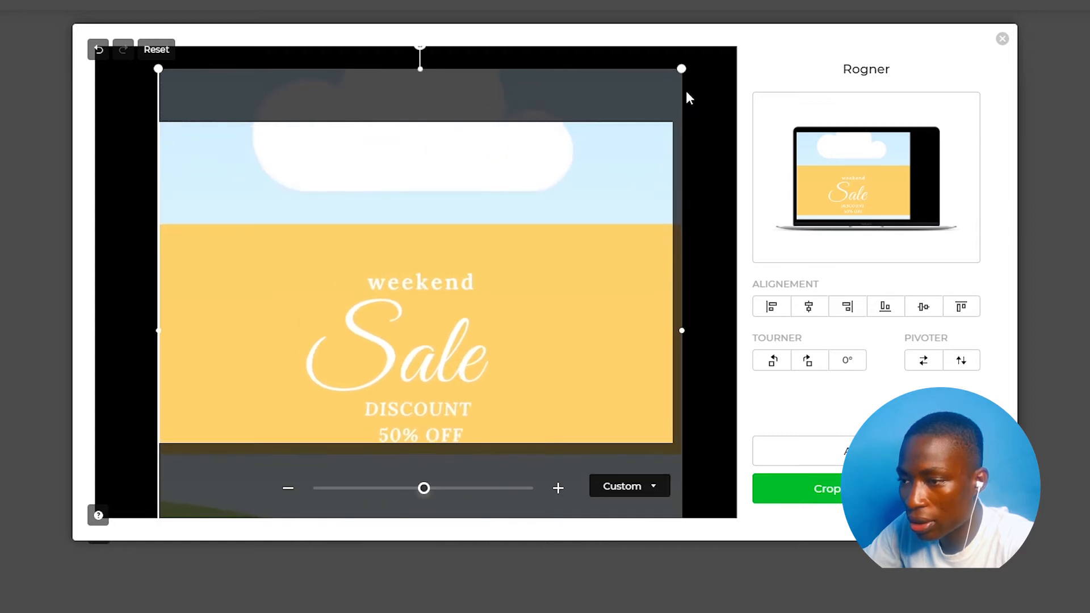
{"action": "left_click_drag", "start_coordinate": [521, 297], "coordinate": [524, 253]}
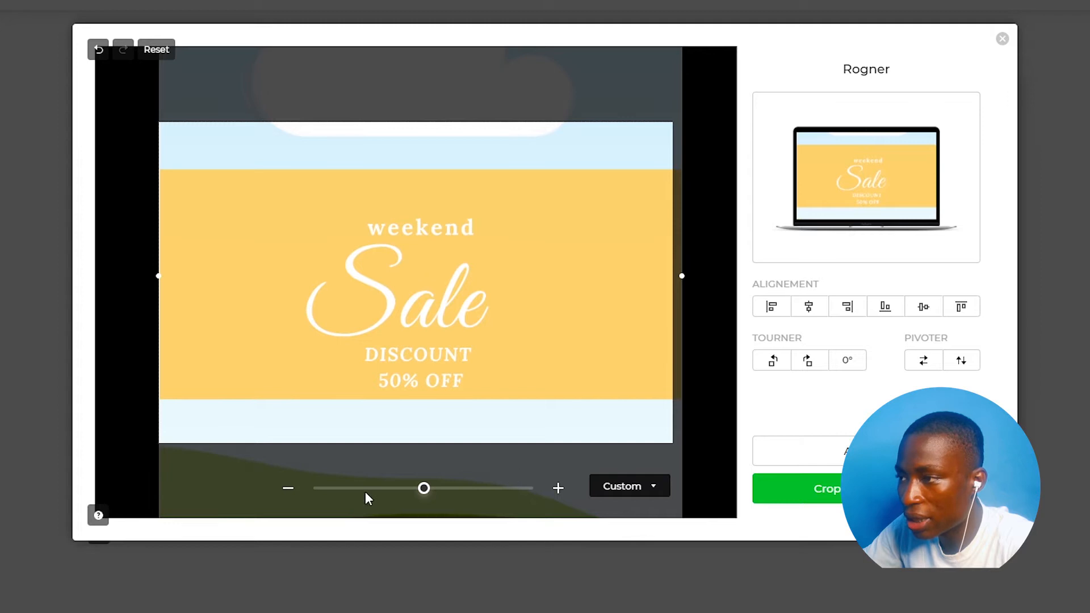
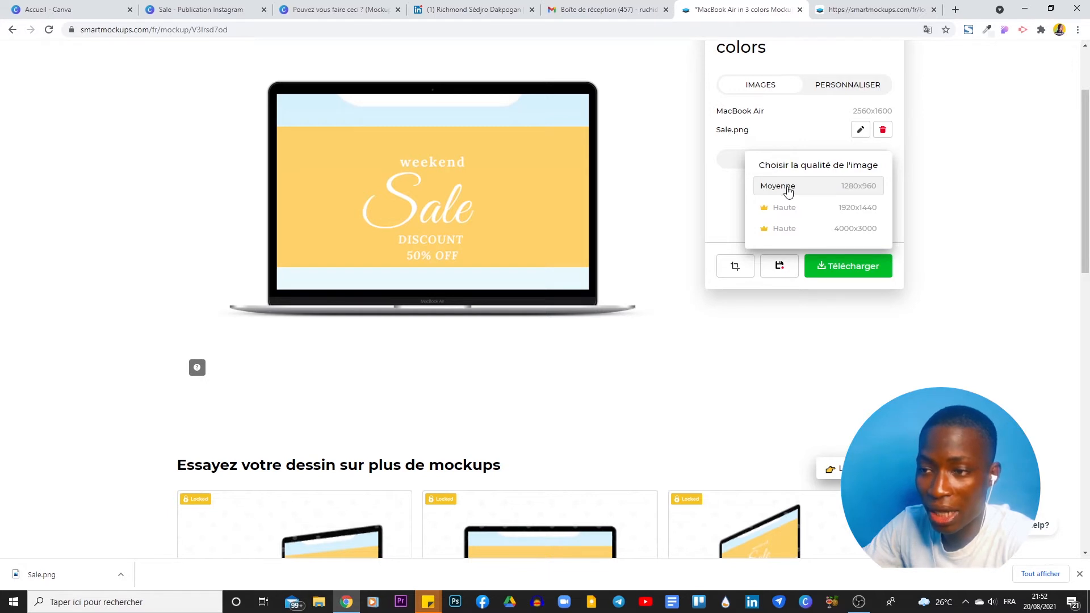
Step: Download the MacBook Air mockup in medium quality (1280x960) and open the downloaded image in a reduced viewer window
{"action": "left_click", "coordinate": [788, 190]}
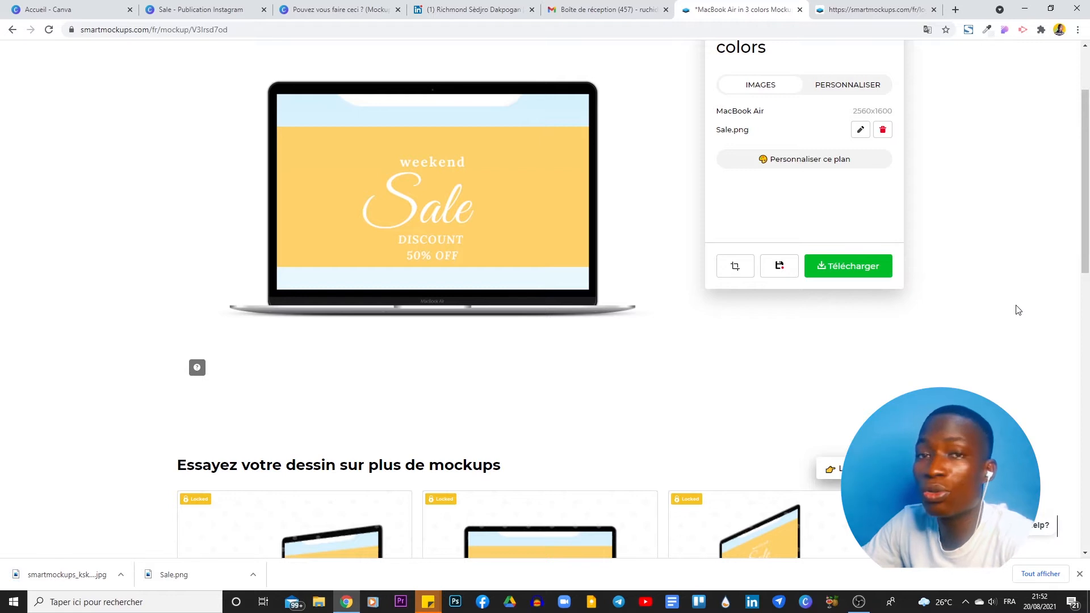
{"action": "left_click", "coordinate": [64, 576]}
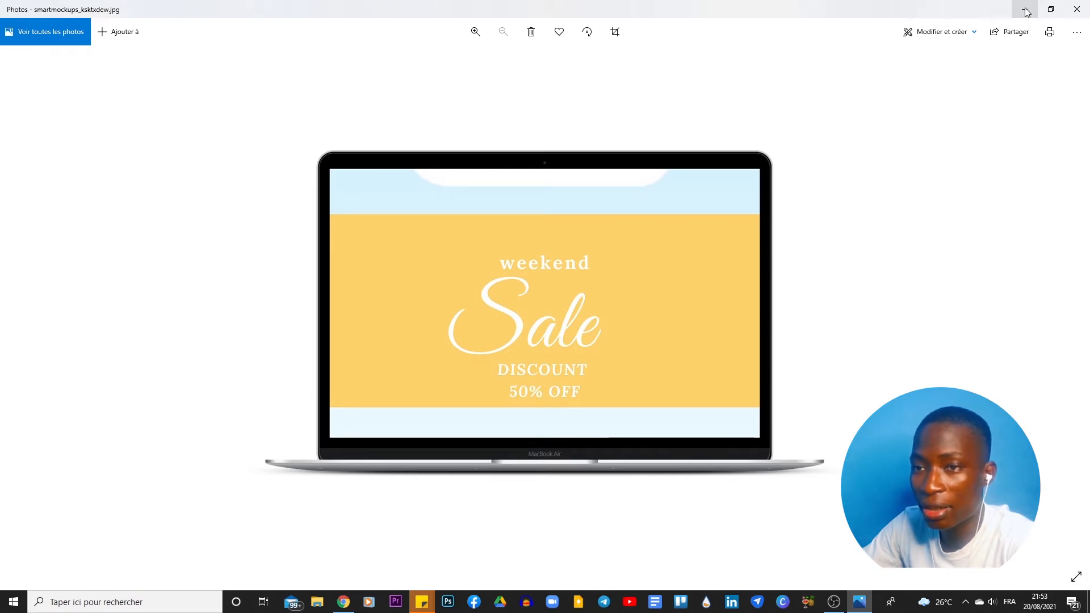
{"action": "left_click", "coordinate": [1051, 9]}
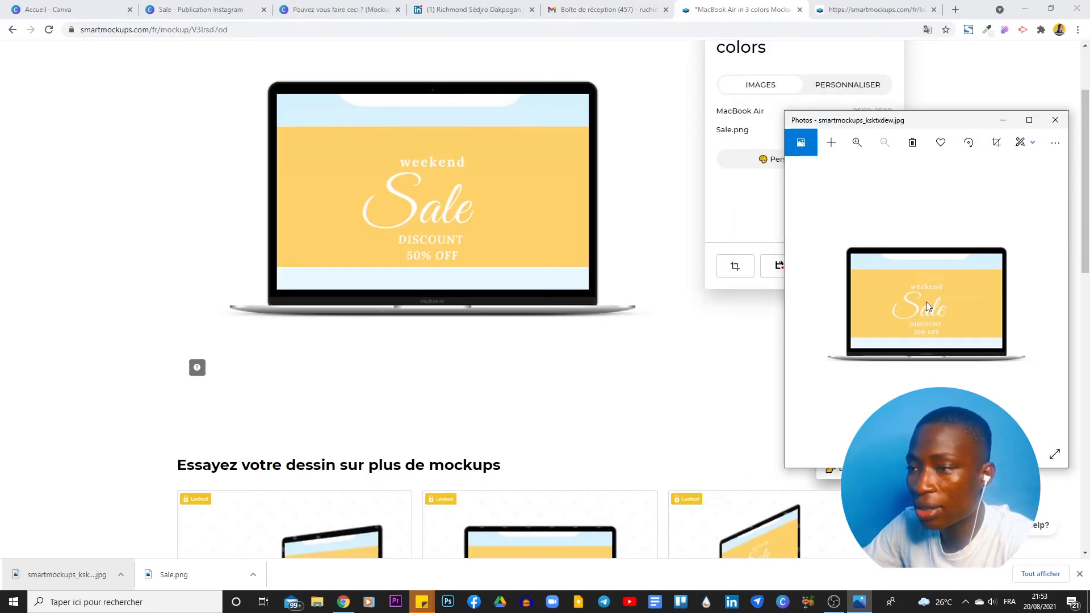
Step: Compare the downloaded mockup image with the laptops on the results page of the Canva Mockups design, then close the image
{"action": "left_click", "coordinate": [176, 9]}
{"action": "left_click", "coordinate": [318, 9]}
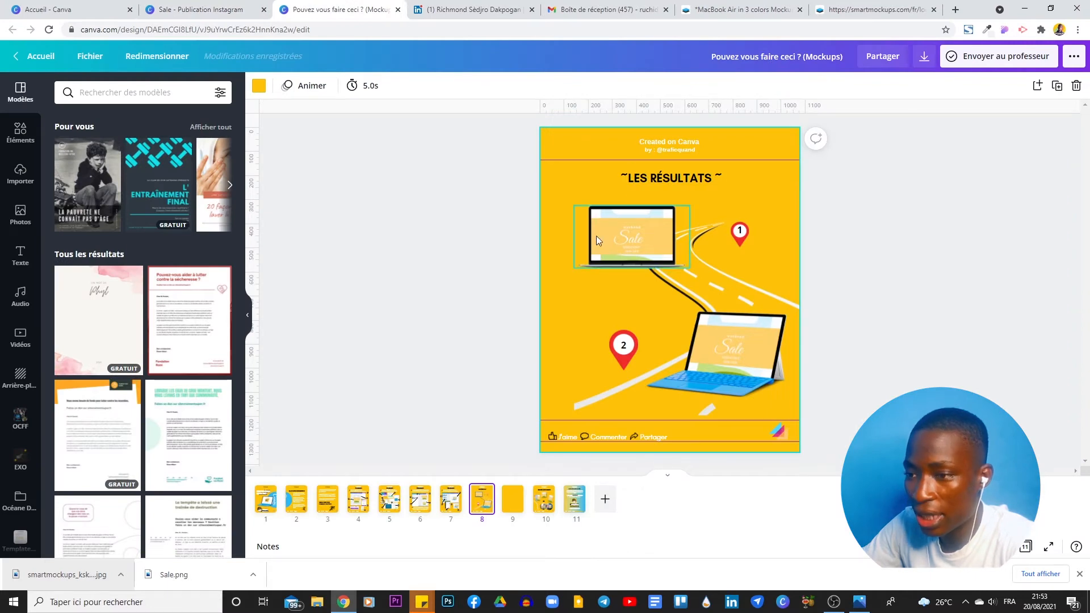
{"action": "key", "text": "alt+Tab"}
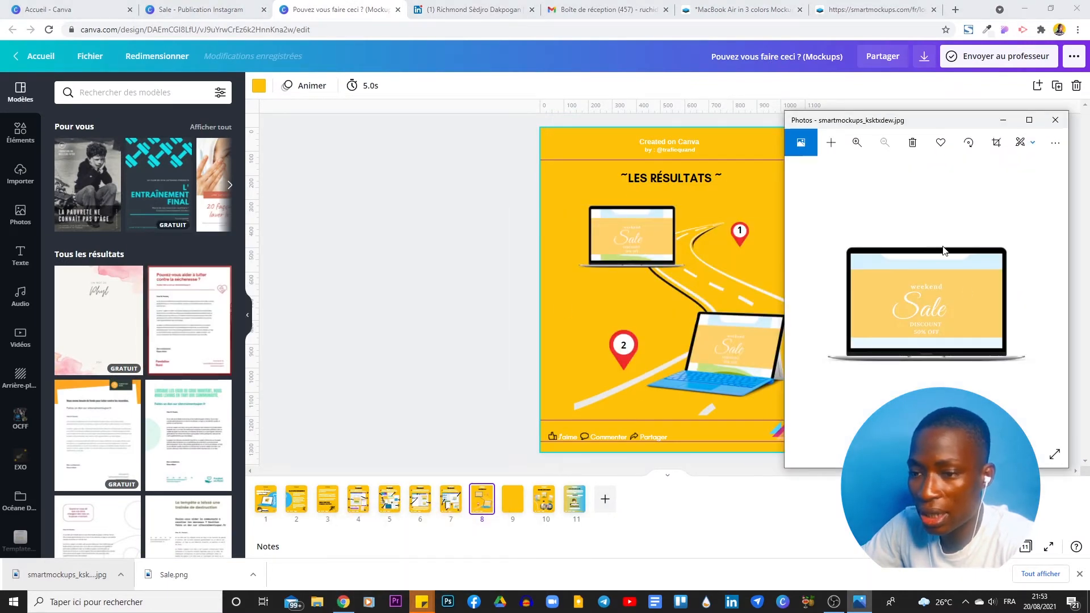
{"action": "left_click", "coordinate": [1055, 120]}
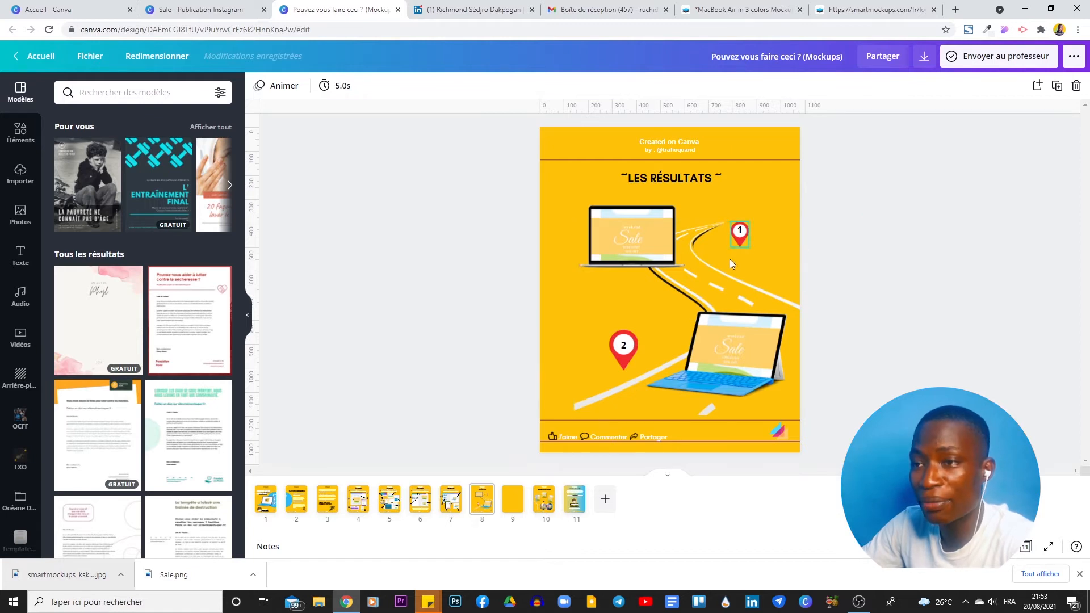
Step: Check the Sale image's crop settings on the MacBook Air mockup in Smartmockups and close them without changes
{"action": "left_click", "coordinate": [736, 7]}
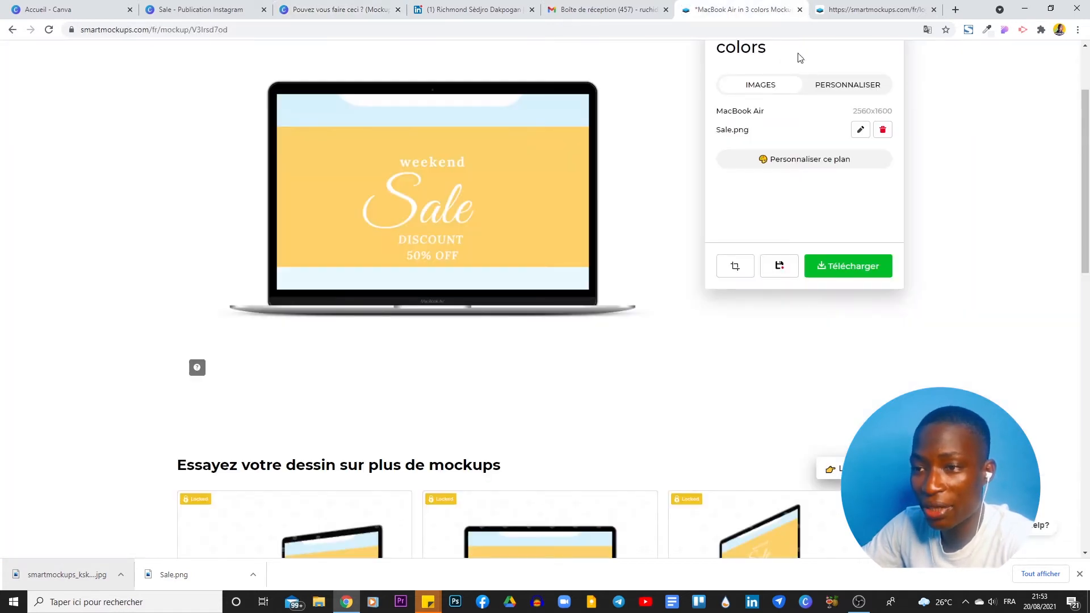
{"action": "scroll", "coordinate": [772, 179], "scroll_direction": "up", "scroll_amount": 2}
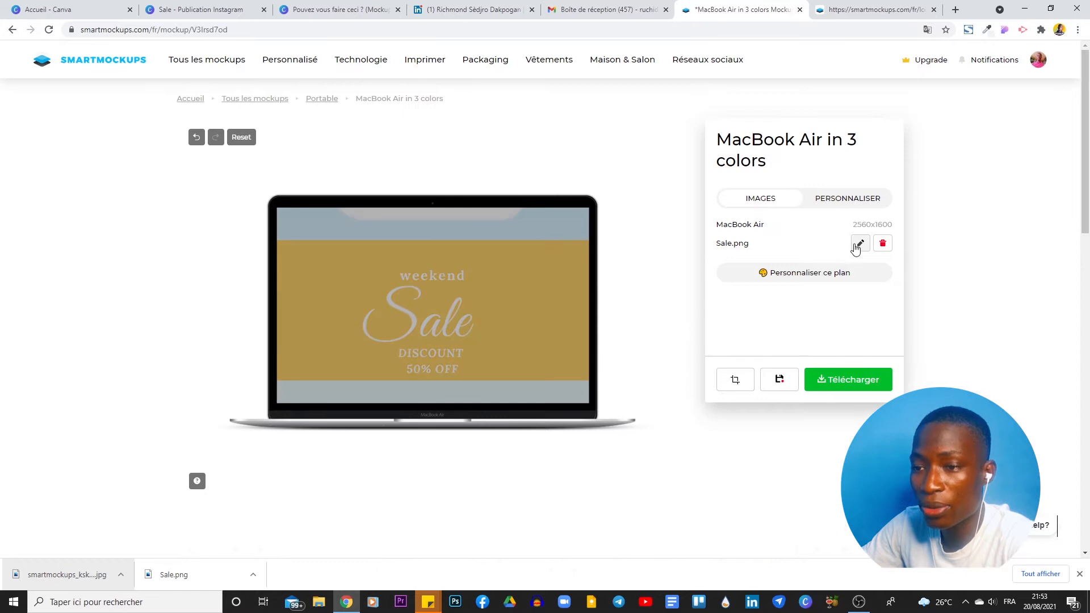
{"action": "left_click", "coordinate": [859, 244]}
{"action": "left_click", "coordinate": [897, 101]}
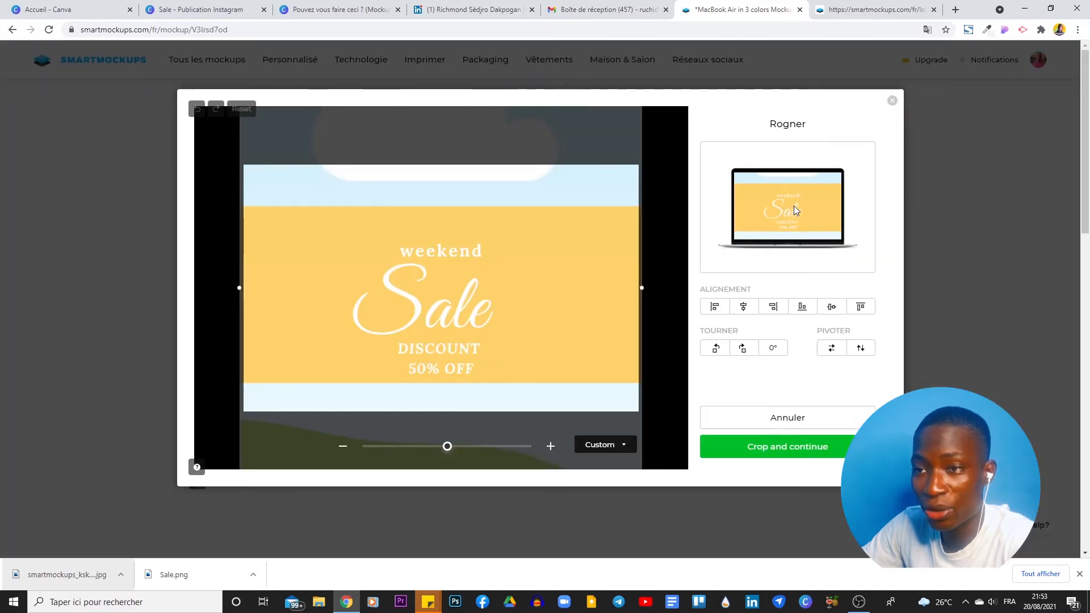
Step: Switch to the Sale design in Canva, search its publishing options for "SMARTMOC" and choose Smartmockups
{"action": "left_click", "coordinate": [66, 9]}
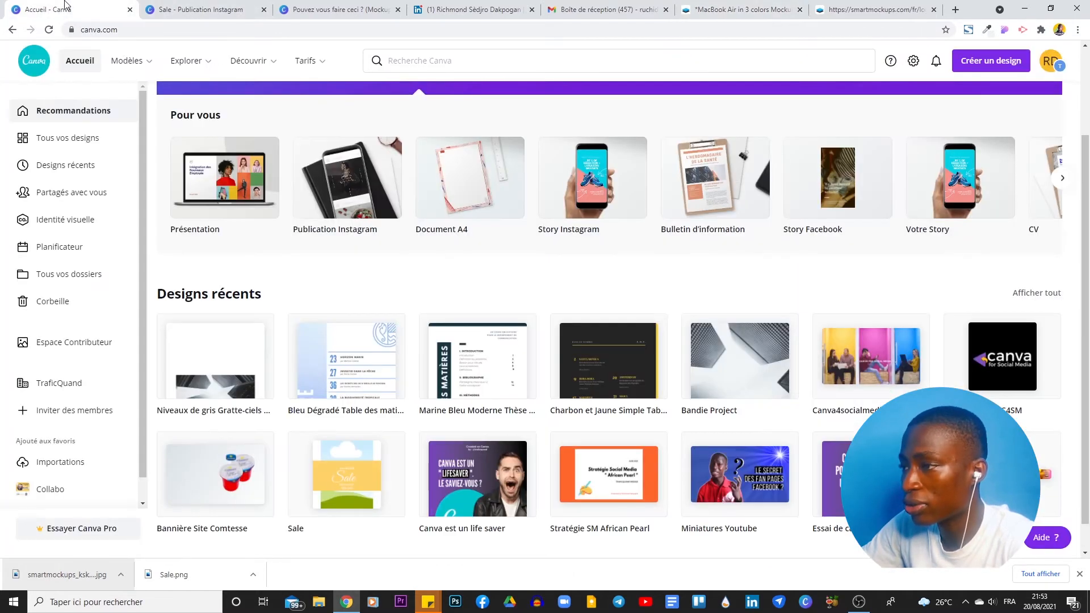
{"action": "left_click", "coordinate": [163, 9]}
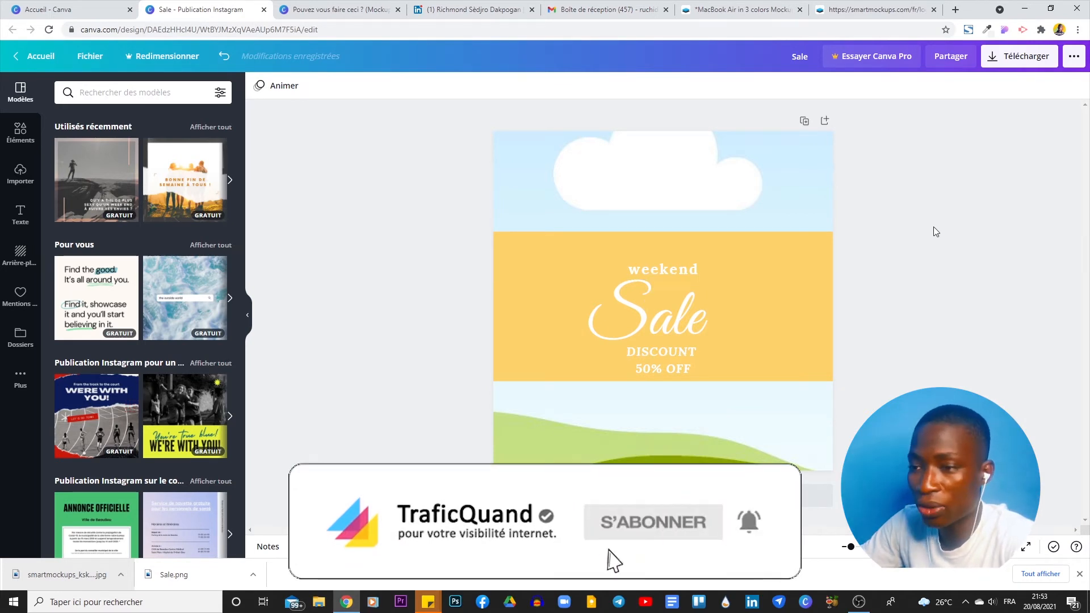
{"action": "left_click", "coordinate": [1073, 59]}
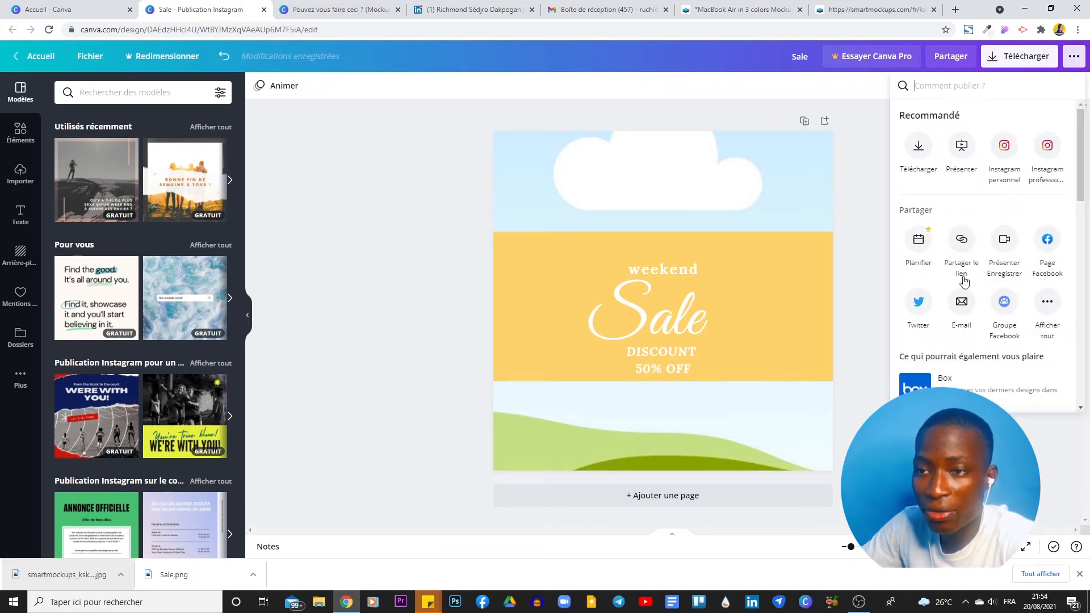
{"action": "type", "text": "SMARTMOC"}
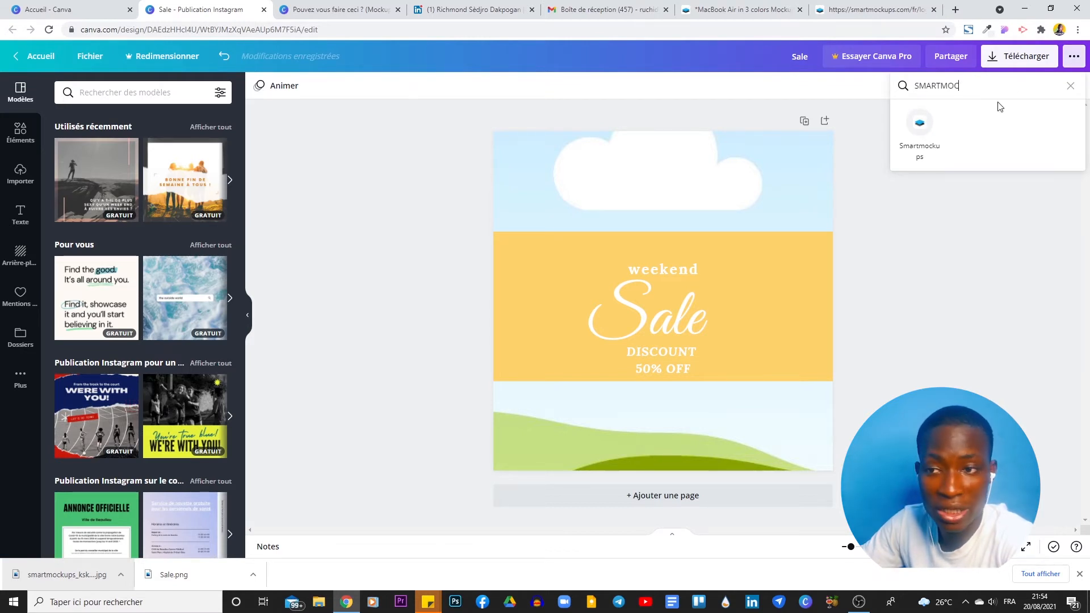
{"action": "left_click", "coordinate": [920, 125]}
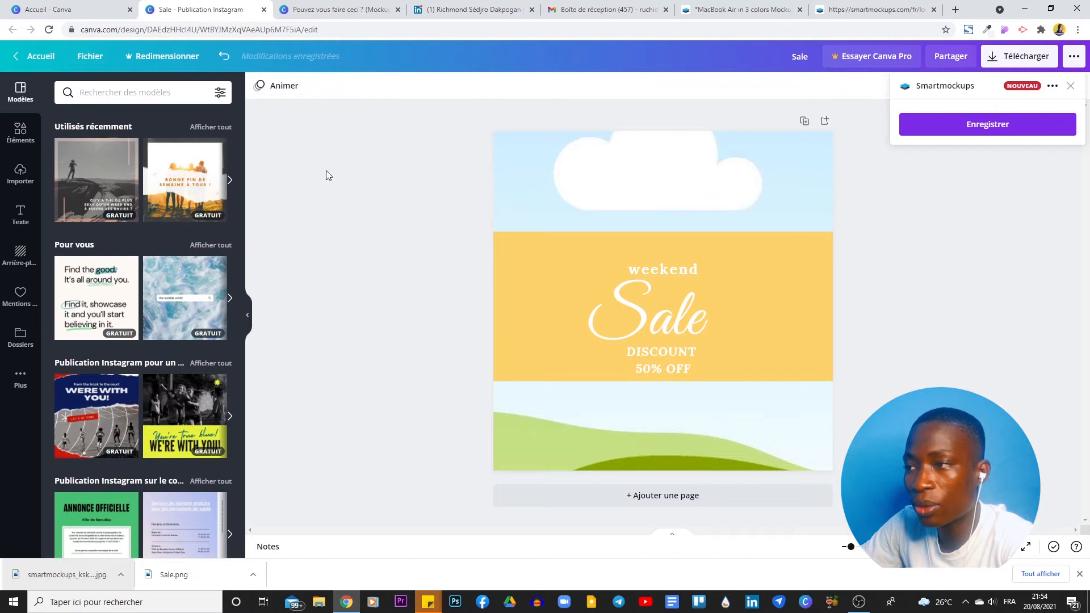
Step: Save the Sale design from Canva directly to Smartmockups and view the saved design there
{"action": "left_click", "coordinate": [765, 8]}
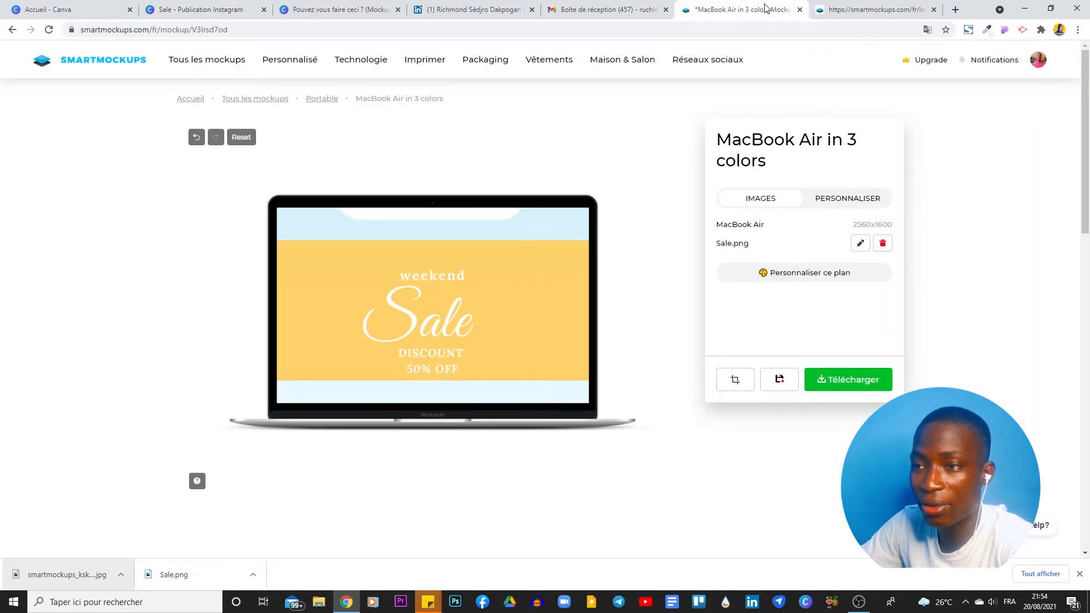
{"action": "left_click", "coordinate": [177, 6]}
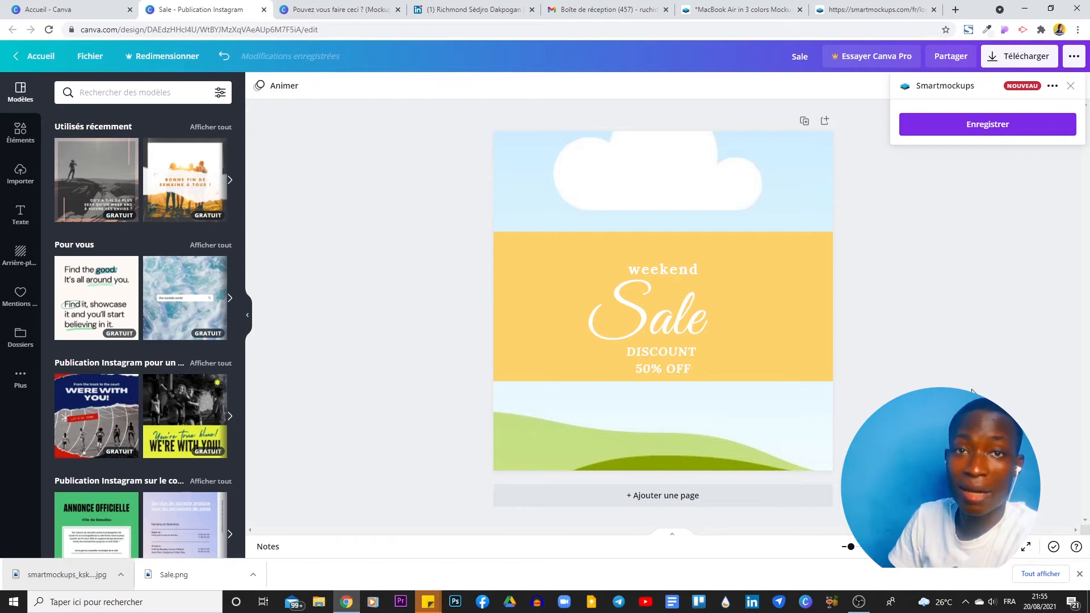
{"action": "left_click", "coordinate": [973, 125]}
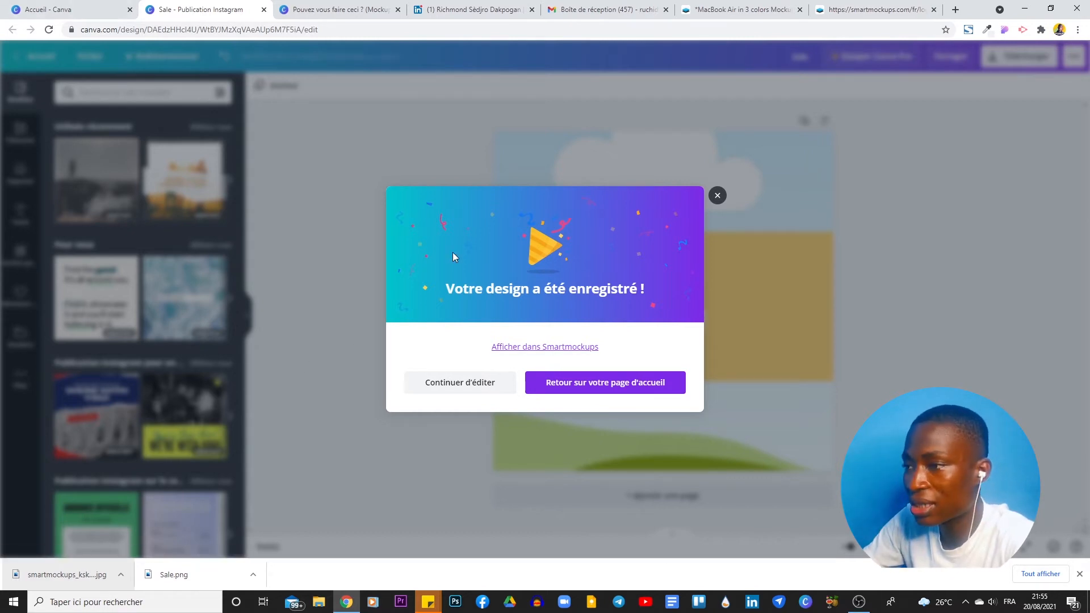
{"action": "left_click", "coordinate": [539, 348]}
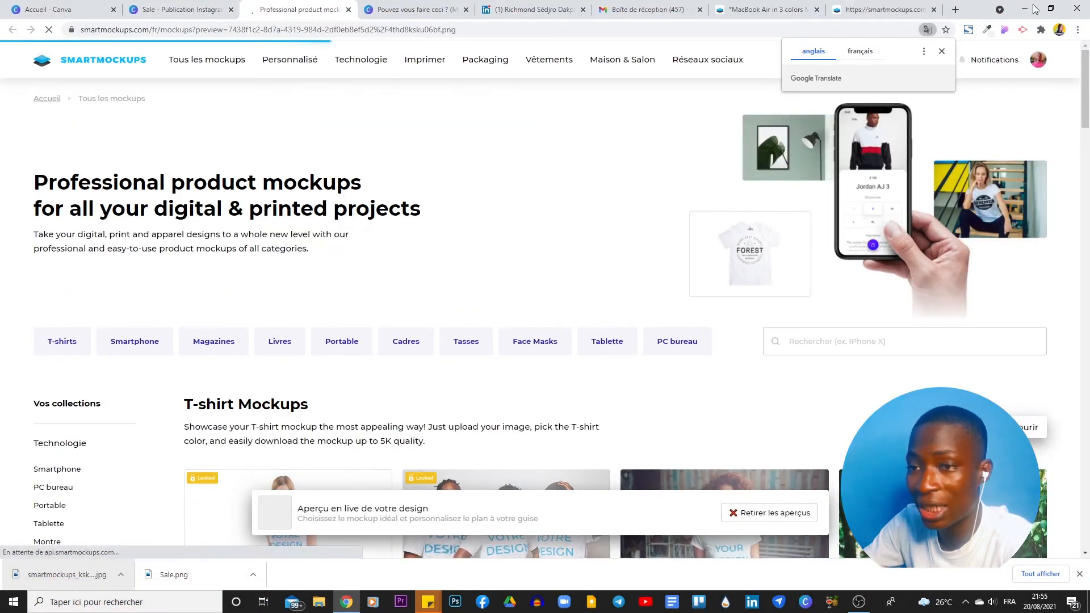
Step: Examine the Sale design's live previews across the T-shirt, smartphone, mug, computer, tablet, magazine, book and frame mockups
{"action": "scroll", "coordinate": [732, 267], "scroll_direction": "down", "scroll_amount": 5}
{"action": "scroll", "coordinate": [726, 260], "scroll_direction": "down", "scroll_amount": 5}
{"action": "scroll", "coordinate": [653, 307], "scroll_direction": "up", "scroll_amount": 8}
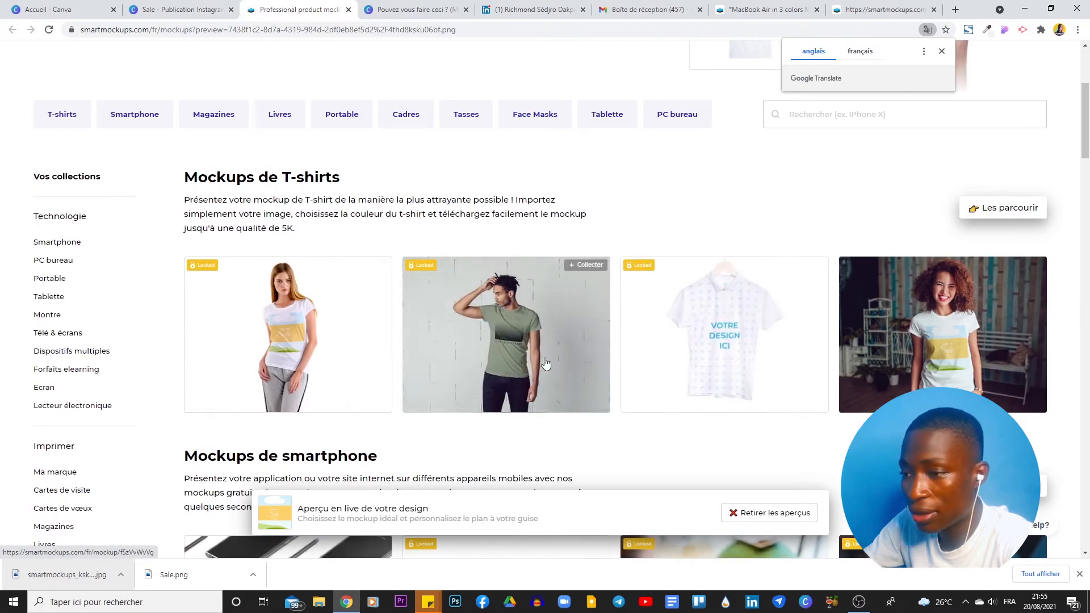
{"action": "scroll", "coordinate": [964, 348], "scroll_direction": "down", "scroll_amount": 3}
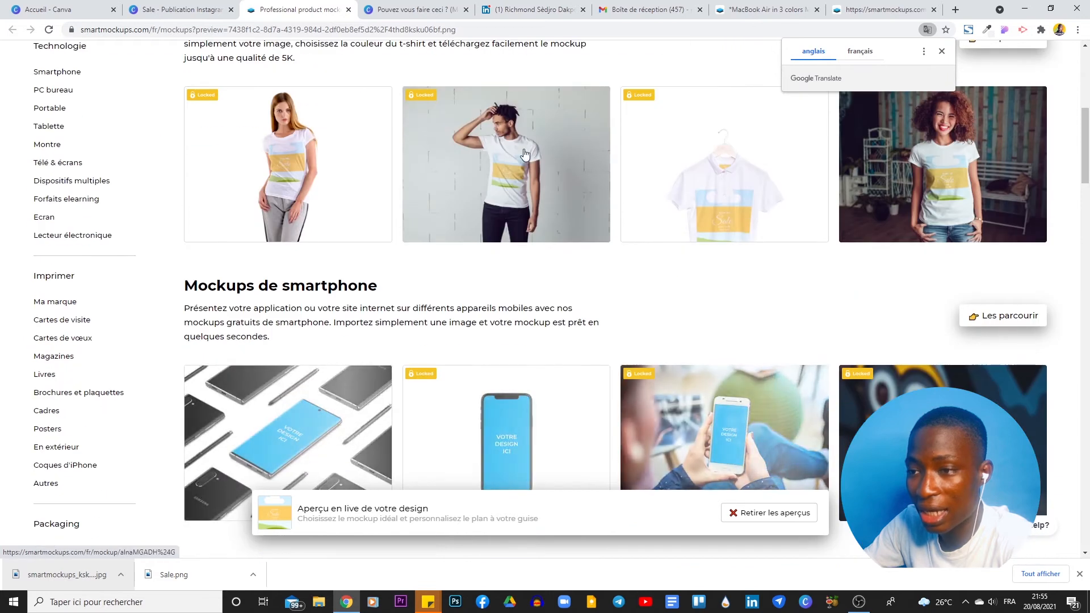
{"action": "scroll", "coordinate": [879, 318], "scroll_direction": "down", "scroll_amount": 5}
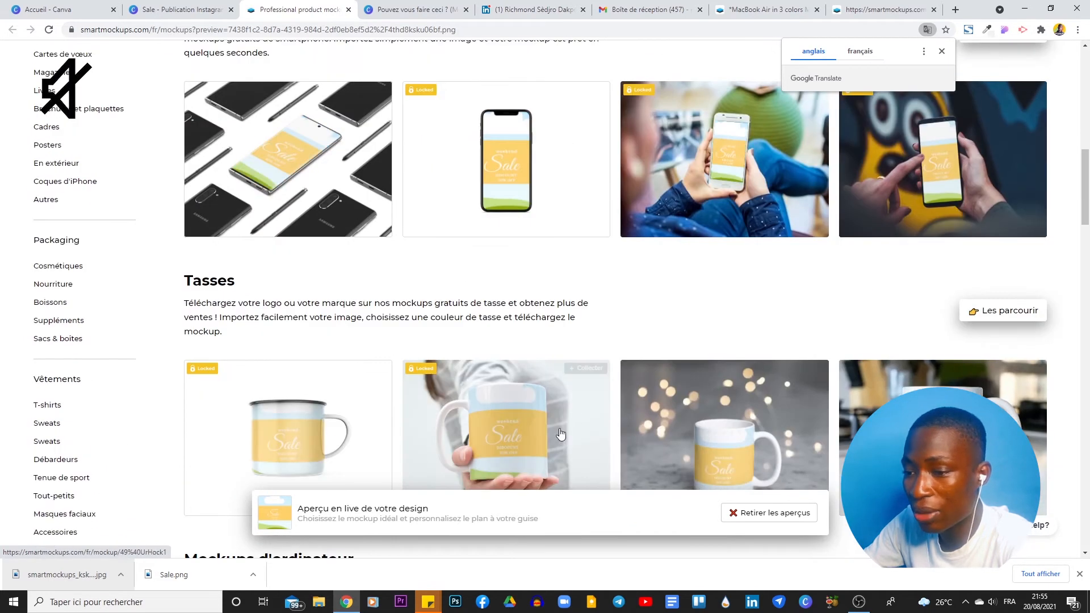
{"action": "scroll", "coordinate": [757, 324], "scroll_direction": "down", "scroll_amount": 5}
{"action": "scroll", "coordinate": [572, 143], "scroll_direction": "down", "scroll_amount": 7}
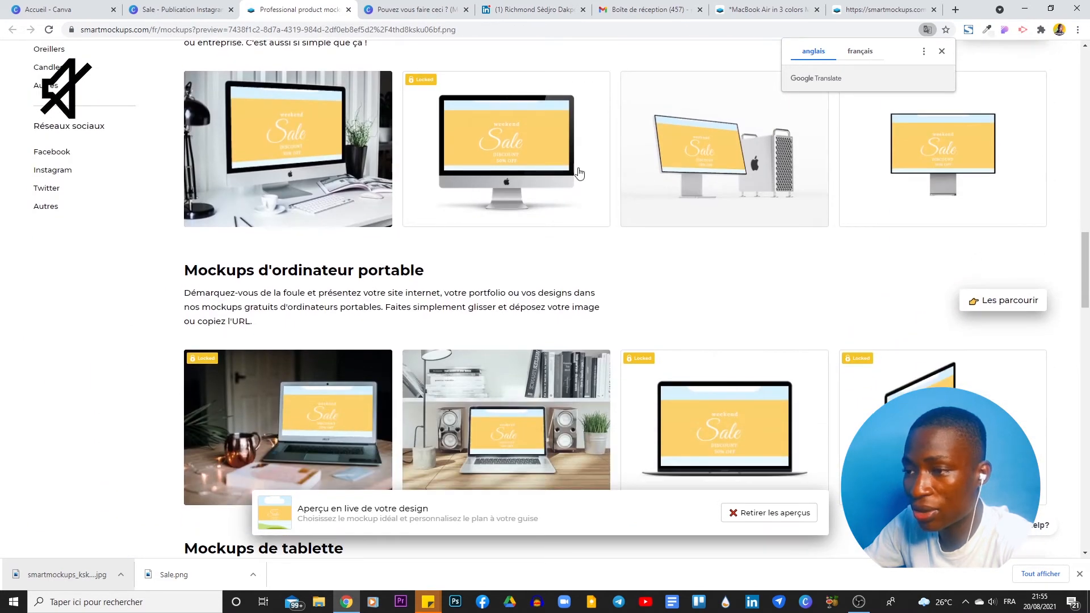
{"action": "scroll", "coordinate": [411, 316], "scroll_direction": "down", "scroll_amount": 15}
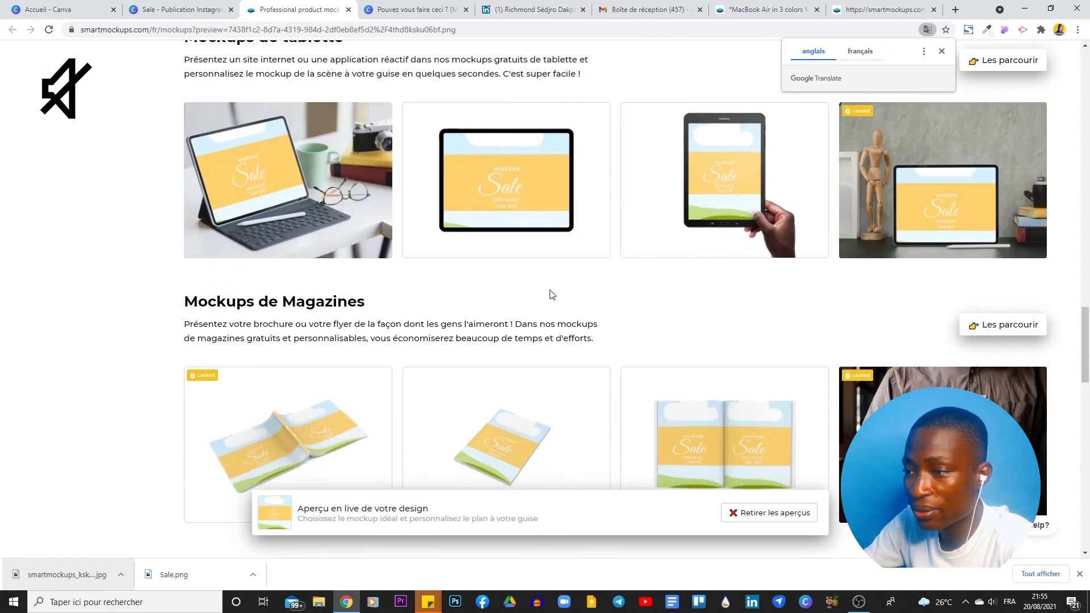
{"action": "scroll", "coordinate": [467, 275], "scroll_direction": "down", "scroll_amount": 3}
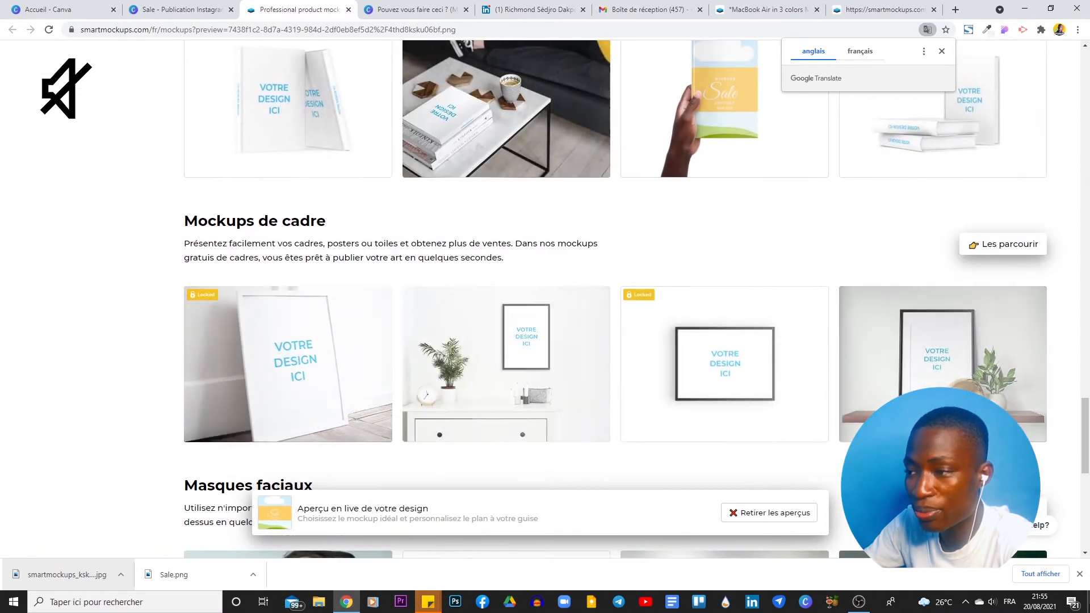
{"action": "scroll", "coordinate": [676, 335], "scroll_direction": "up", "scroll_amount": 15}
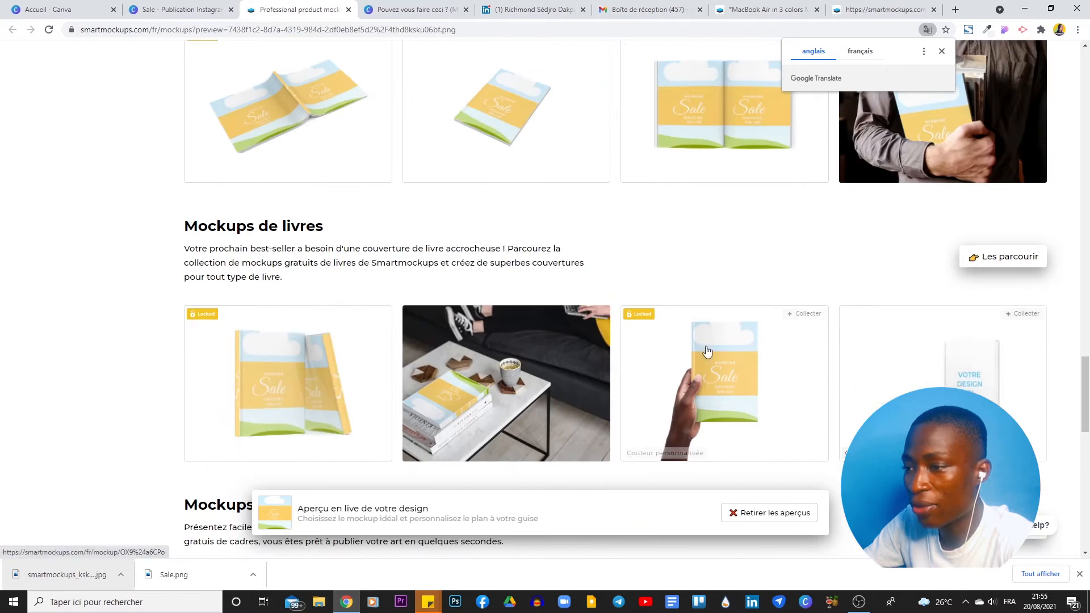
Step: Review the Sale design's previews from the laptop mockups through tablets, magazines, books and frames to the face masks
{"action": "scroll", "coordinate": [677, 335], "scroll_direction": "up", "scroll_amount": 1}
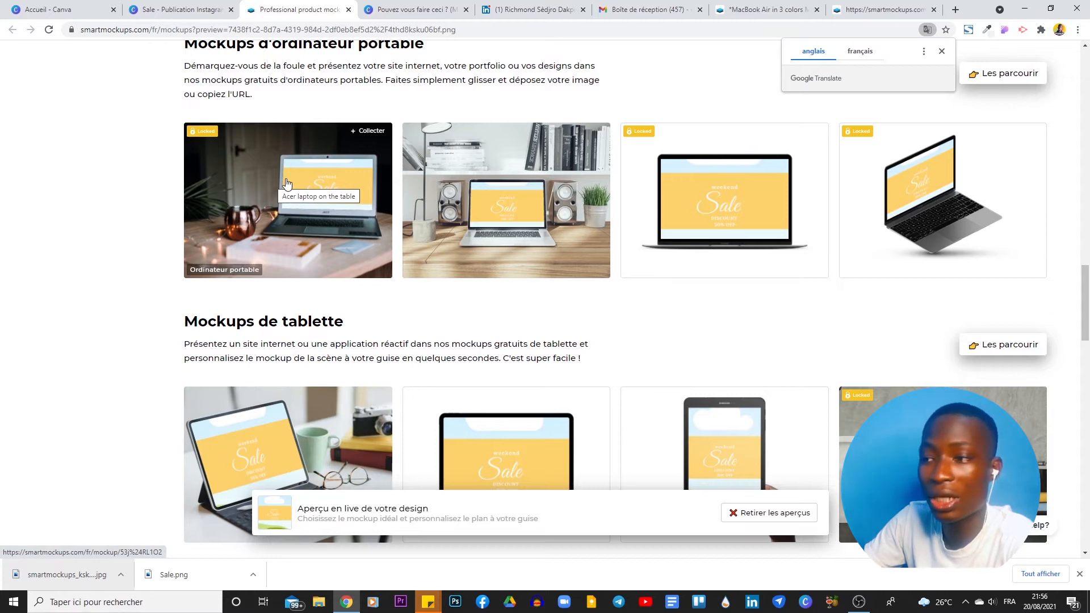
{"action": "scroll", "coordinate": [490, 146], "scroll_direction": "down", "scroll_amount": 6}
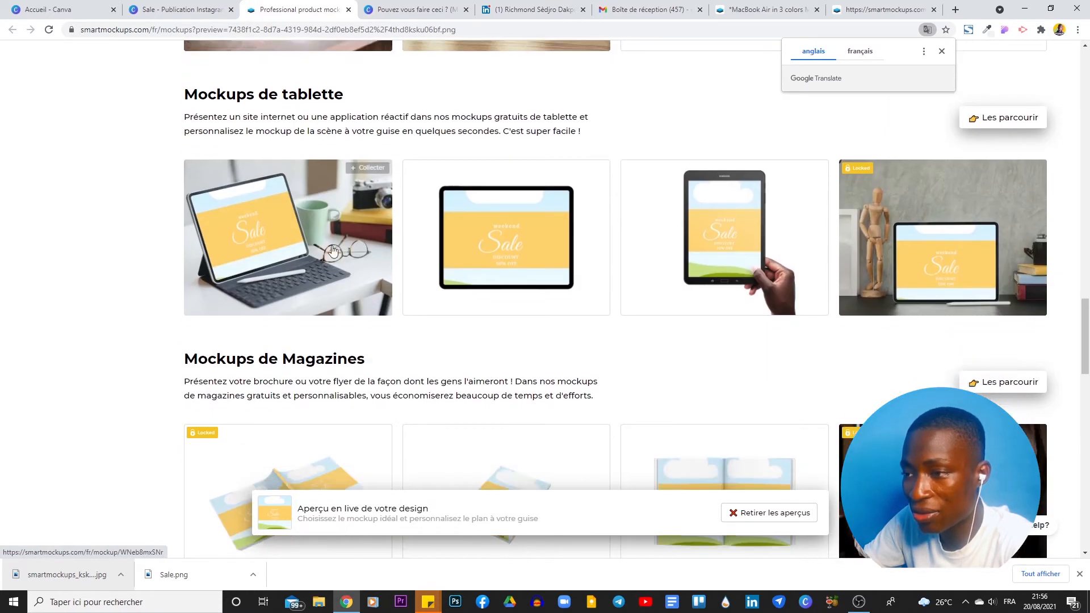
{"action": "scroll", "coordinate": [489, 146], "scroll_direction": "down", "scroll_amount": 4}
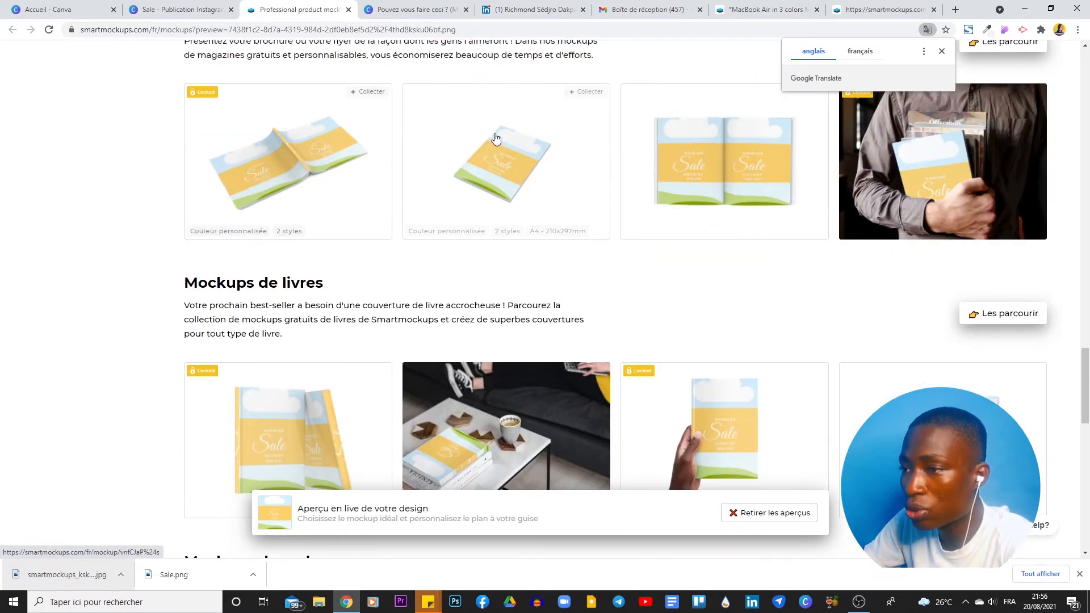
{"action": "scroll", "coordinate": [703, 146], "scroll_direction": "down", "scroll_amount": 4}
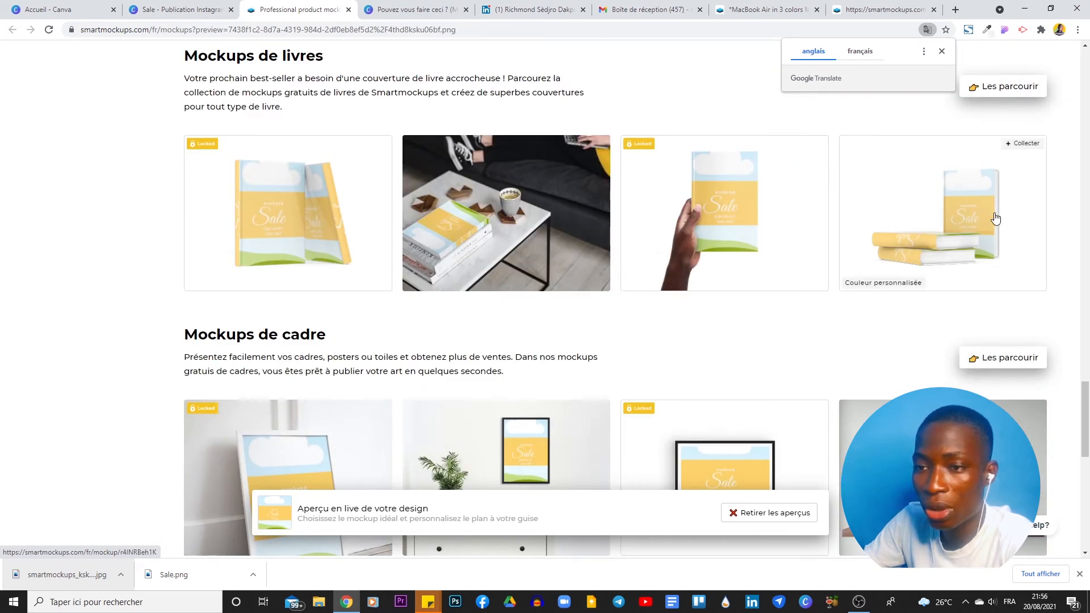
{"action": "scroll", "coordinate": [579, 243], "scroll_direction": "down", "scroll_amount": 4}
{"action": "scroll", "coordinate": [797, 152], "scroll_direction": "down", "scroll_amount": 5}
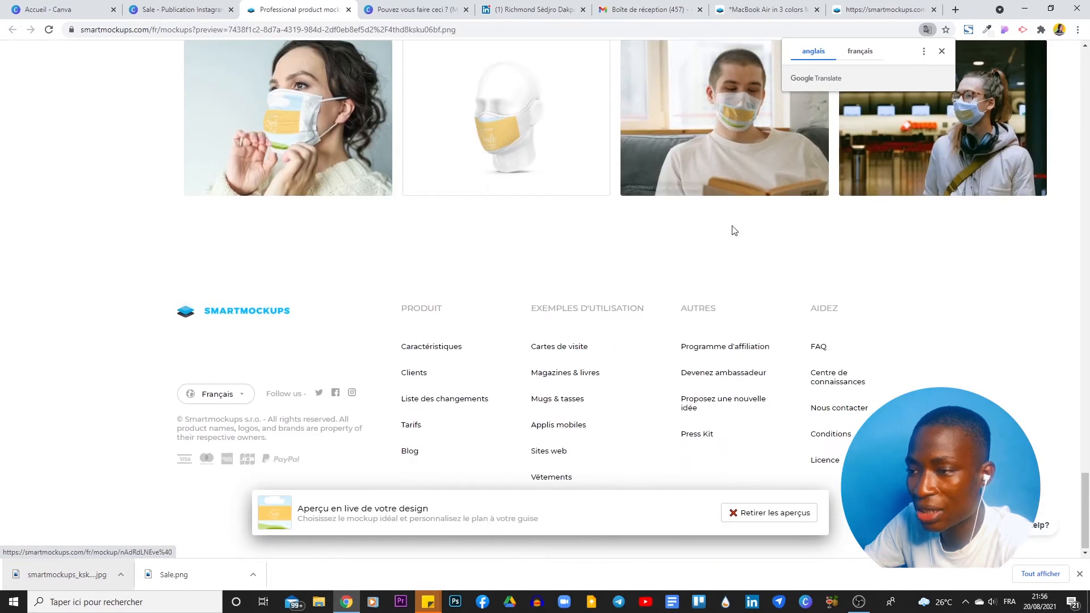
Step: Return to the list of mockup collections in Smartmockups and open the tablet collection
{"action": "scroll", "coordinate": [608, 178], "scroll_direction": "up", "scroll_amount": 15}
{"action": "scroll", "coordinate": [604, 194], "scroll_direction": "up", "scroll_amount": 20}
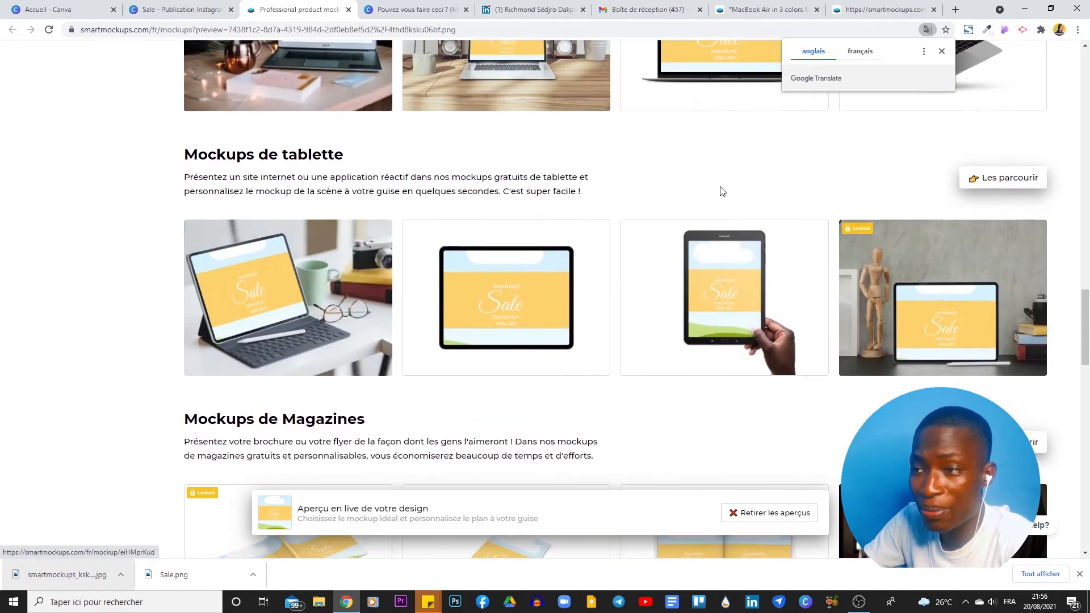
{"action": "scroll", "coordinate": [173, 315], "scroll_direction": "up", "scroll_amount": 10}
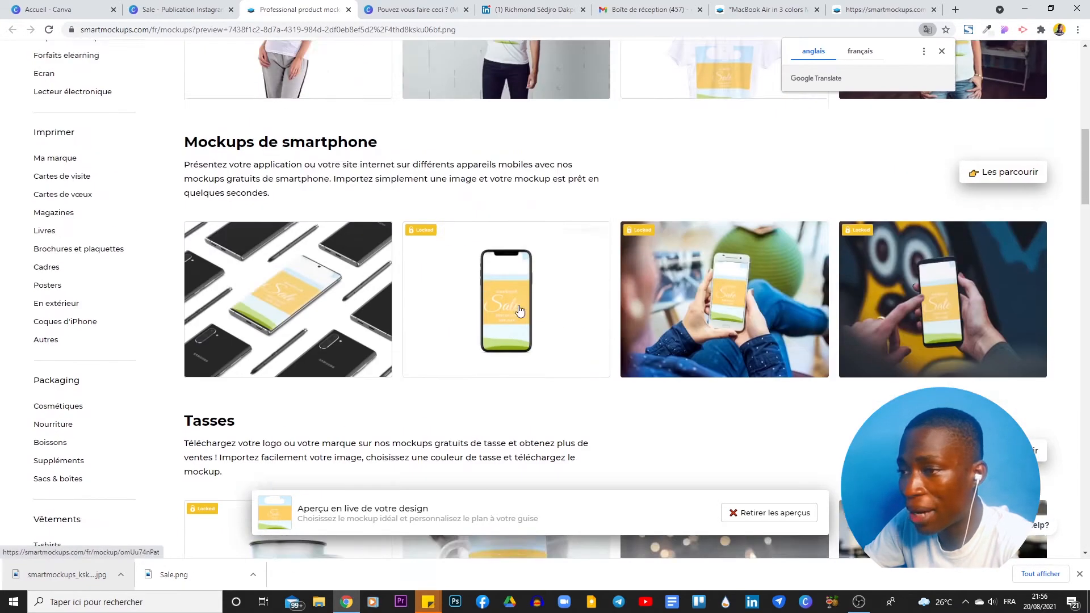
{"action": "scroll", "coordinate": [78, 278], "scroll_direction": "down", "scroll_amount": 4}
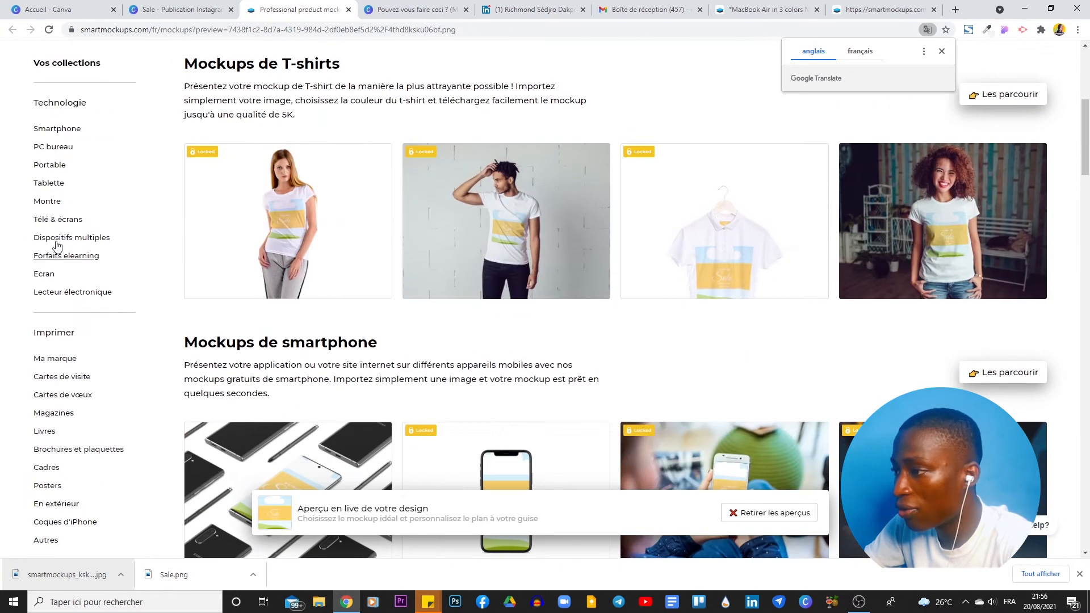
{"action": "left_click", "coordinate": [49, 182]}
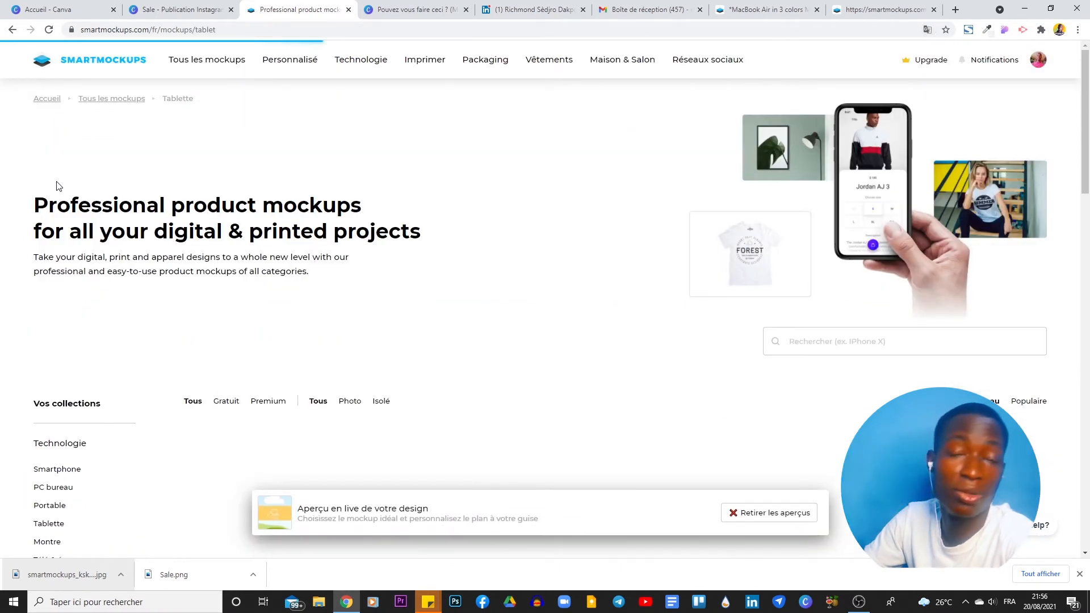
Step: Review the Sale design's live previews across the tablet mockups, from the iPad photo scenes to the keyboard and stylus models
{"action": "scroll", "coordinate": [195, 250], "scroll_direction": "down", "scroll_amount": 4}
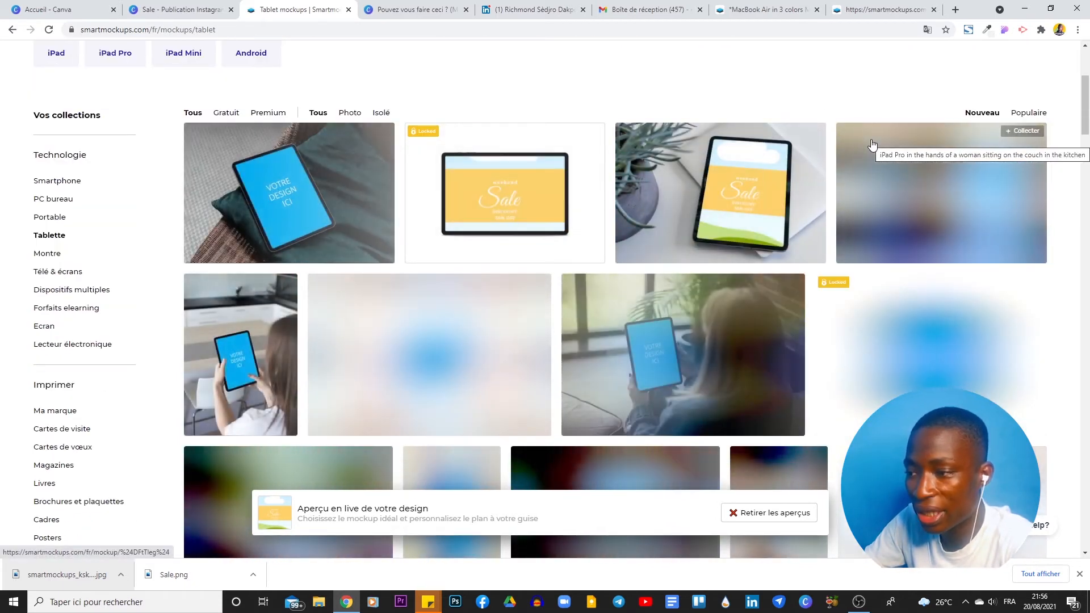
{"action": "scroll", "coordinate": [873, 144], "scroll_direction": "down", "scroll_amount": 3}
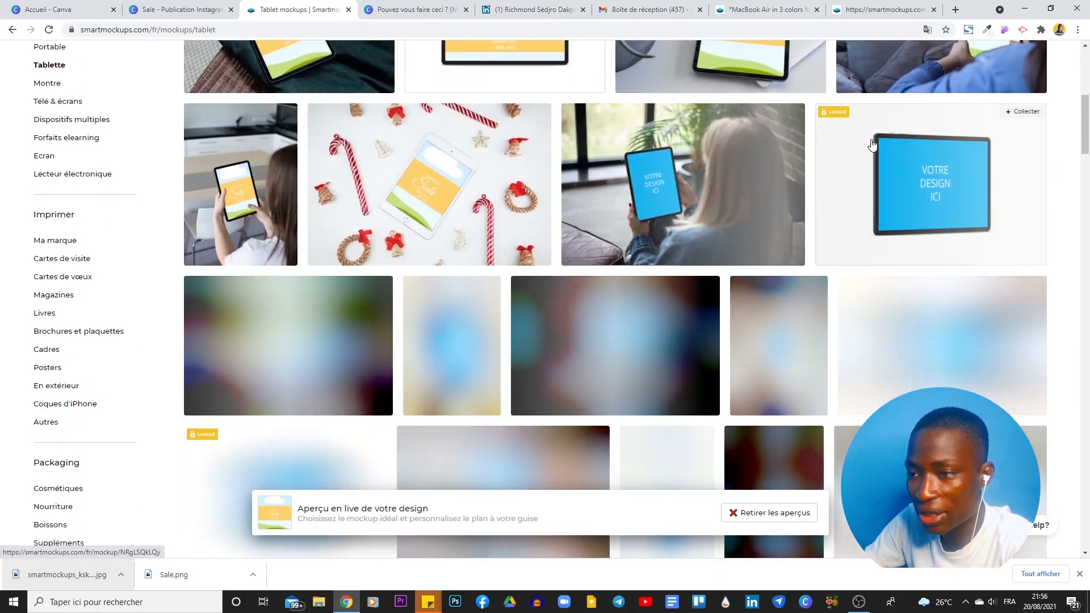
{"action": "scroll", "coordinate": [872, 144], "scroll_direction": "down", "scroll_amount": 3}
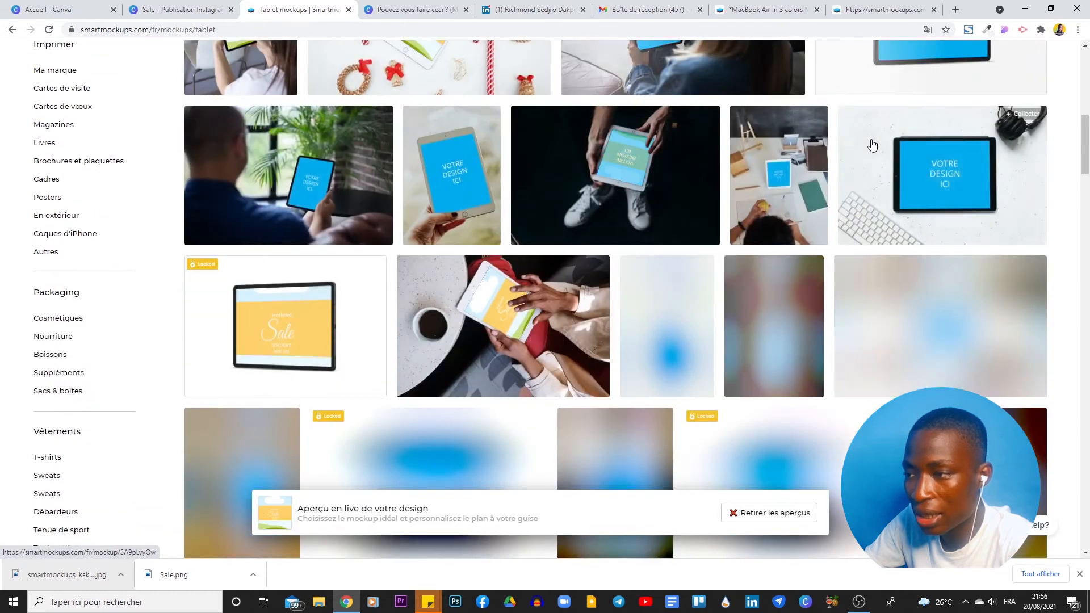
{"action": "scroll", "coordinate": [873, 144], "scroll_direction": "down", "scroll_amount": 4}
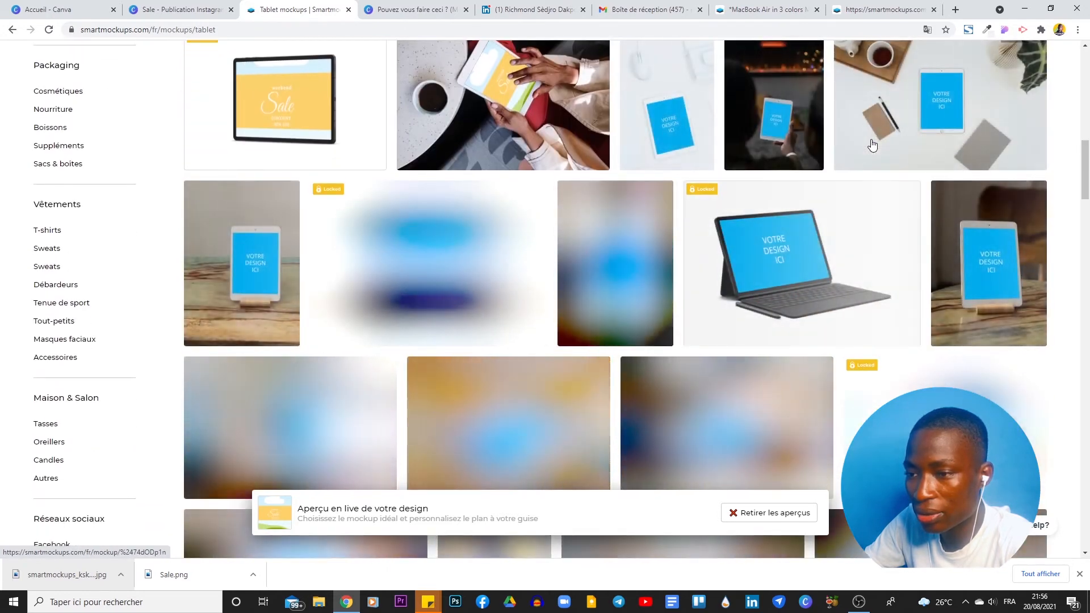
{"action": "scroll", "coordinate": [872, 144], "scroll_direction": "down", "scroll_amount": 1}
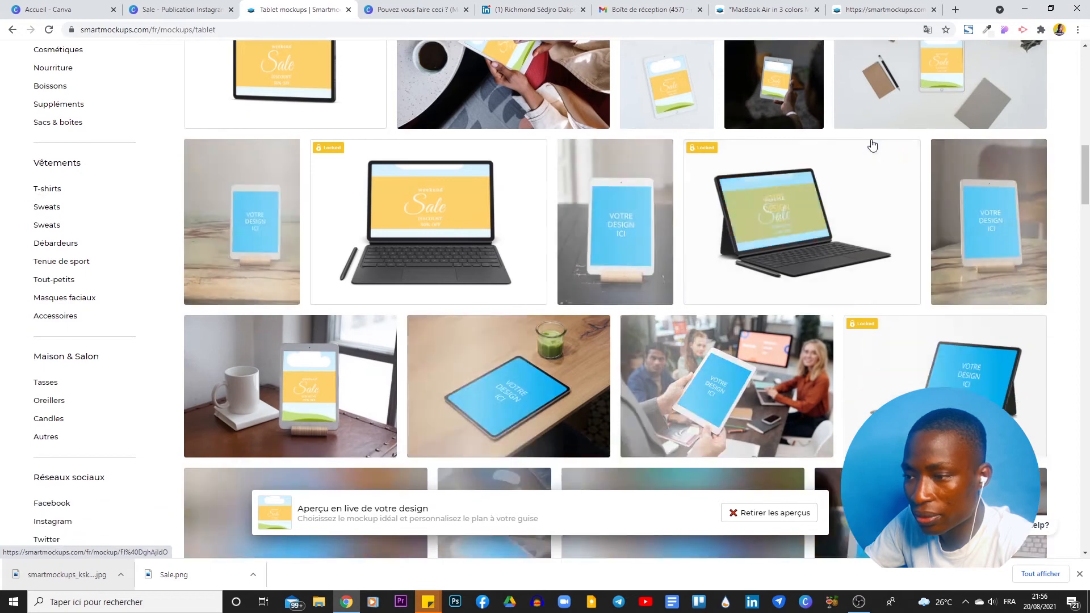
{"action": "scroll", "coordinate": [873, 144], "scroll_direction": "down", "scroll_amount": 7}
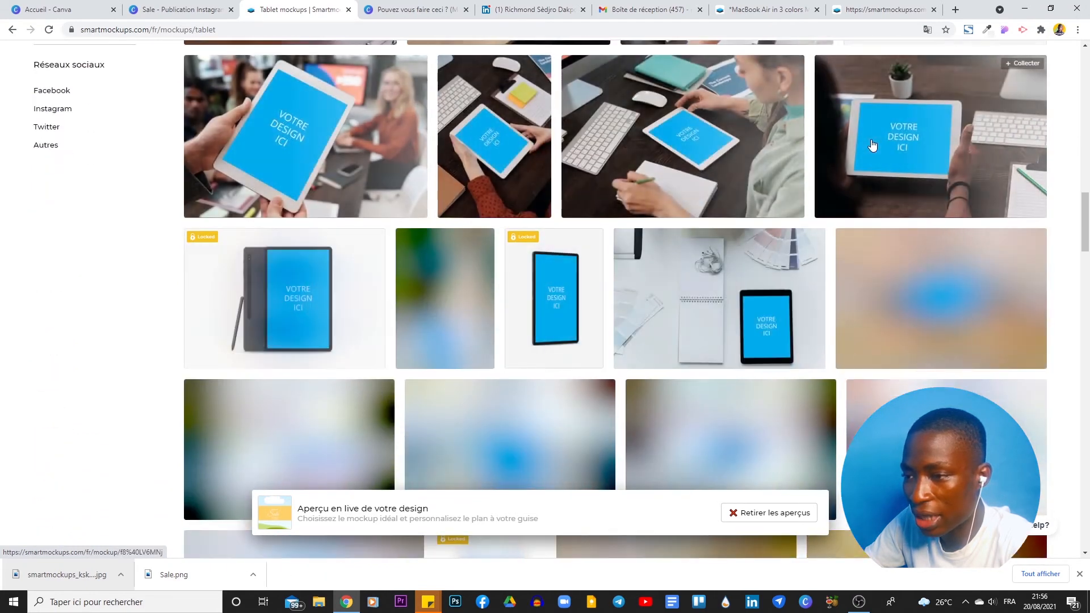
Step: Filter the tablet mockups to the isolated ones and look through the Sale design's previews on them
{"action": "scroll", "coordinate": [873, 145], "scroll_direction": "up", "scroll_amount": 20}
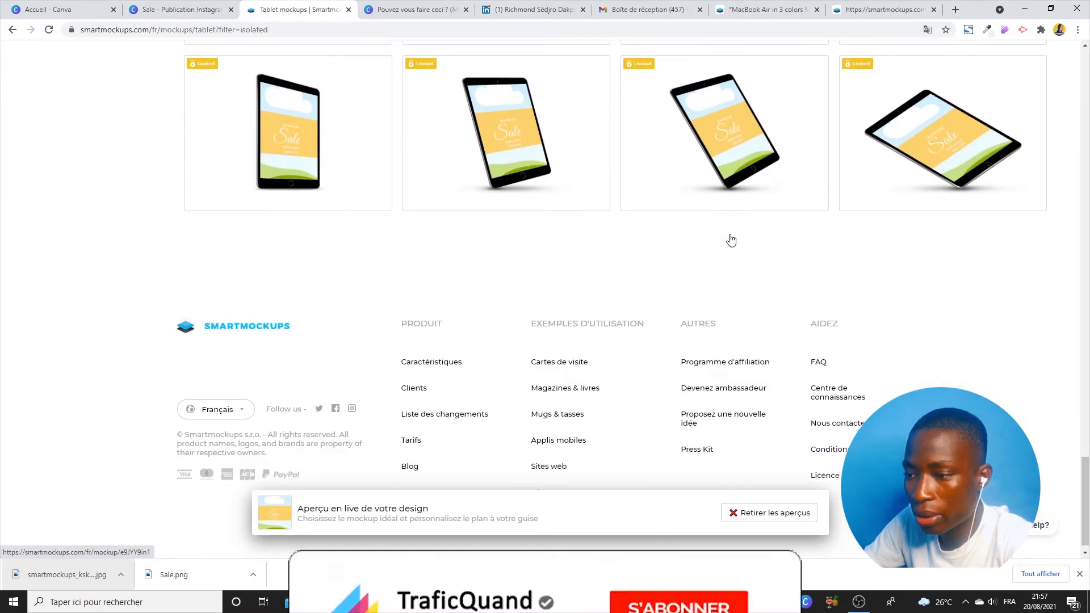
{"action": "scroll", "coordinate": [730, 239], "scroll_direction": "down", "scroll_amount": 1}
{"action": "scroll", "coordinate": [729, 239], "scroll_direction": "up", "scroll_amount": 10}
Step: Compare the original Sale design in Canva with its previews on the isolated tablet mockups in Smartmockups
{"action": "left_click", "coordinate": [191, 6]}
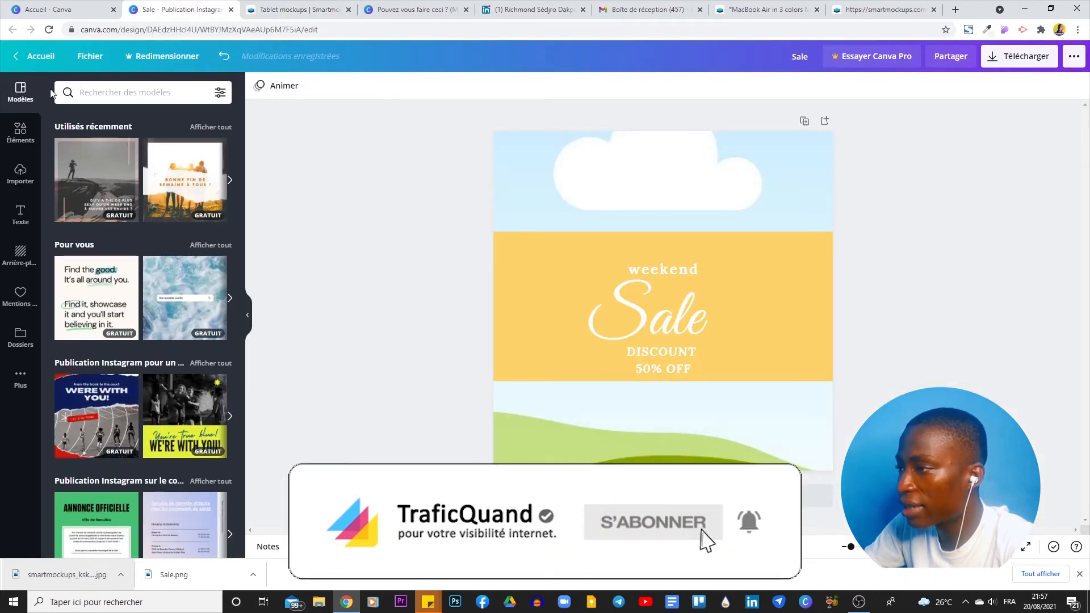
{"action": "left_click", "coordinate": [307, 6]}
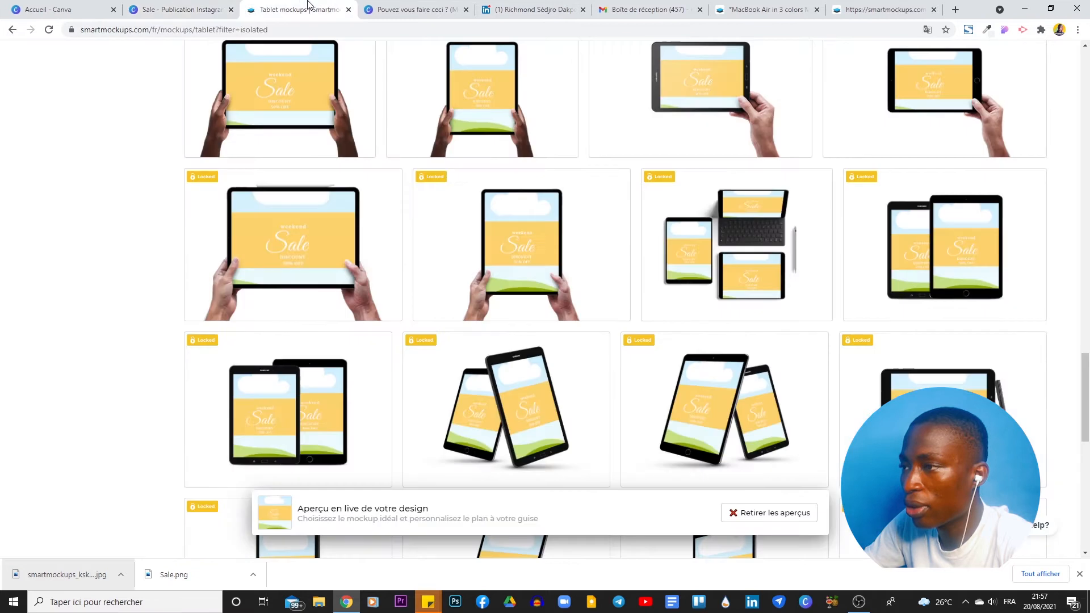
{"action": "scroll", "coordinate": [720, 293], "scroll_direction": "up", "scroll_amount": 15}
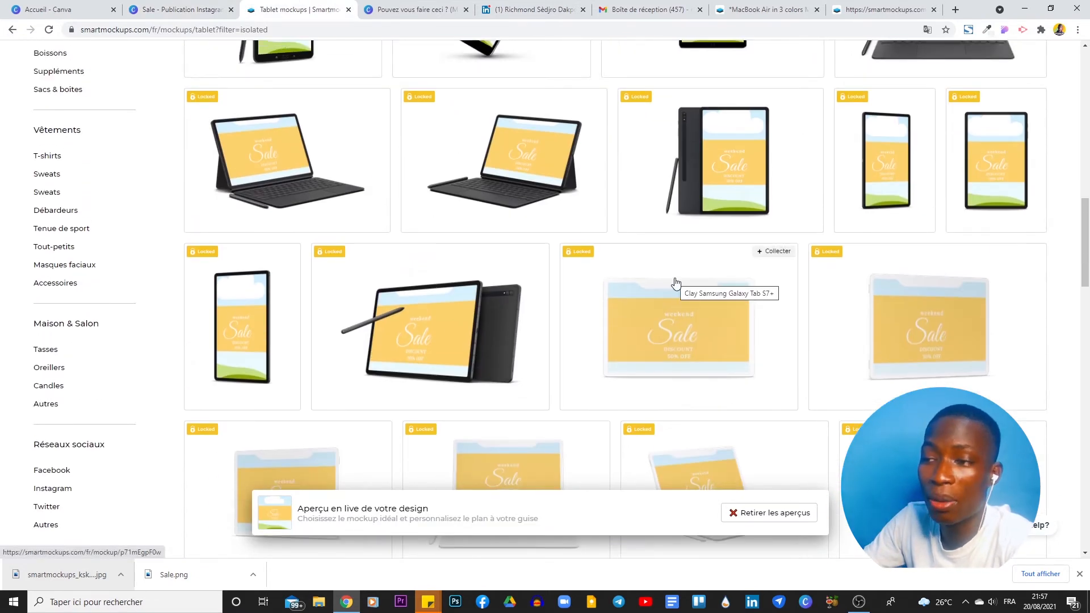
{"action": "scroll", "coordinate": [676, 283], "scroll_direction": "up", "scroll_amount": 7}
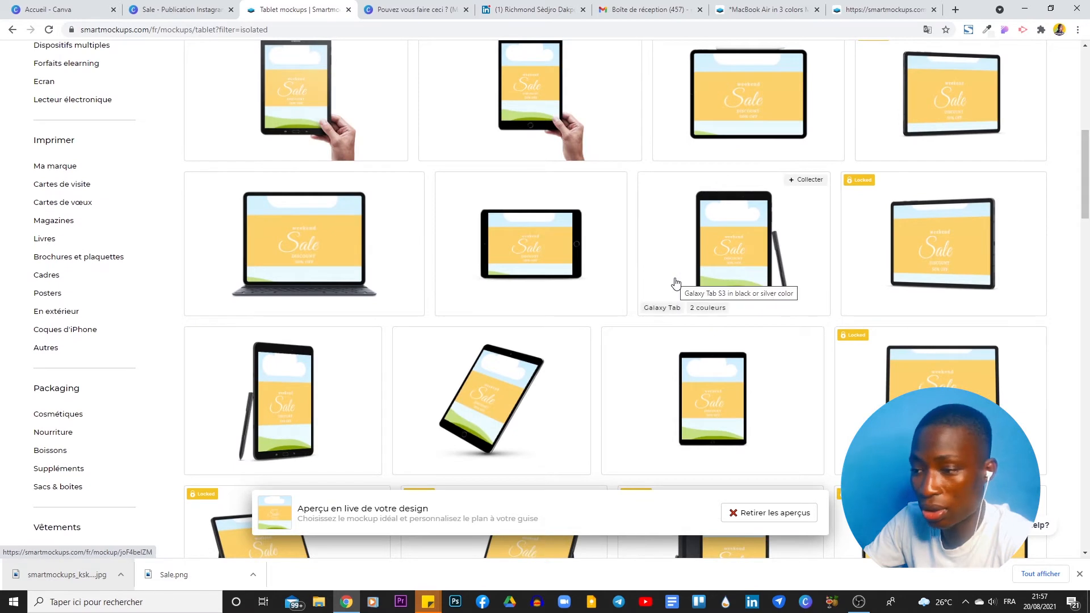
{"action": "scroll", "coordinate": [675, 283], "scroll_direction": "up", "scroll_amount": 8}
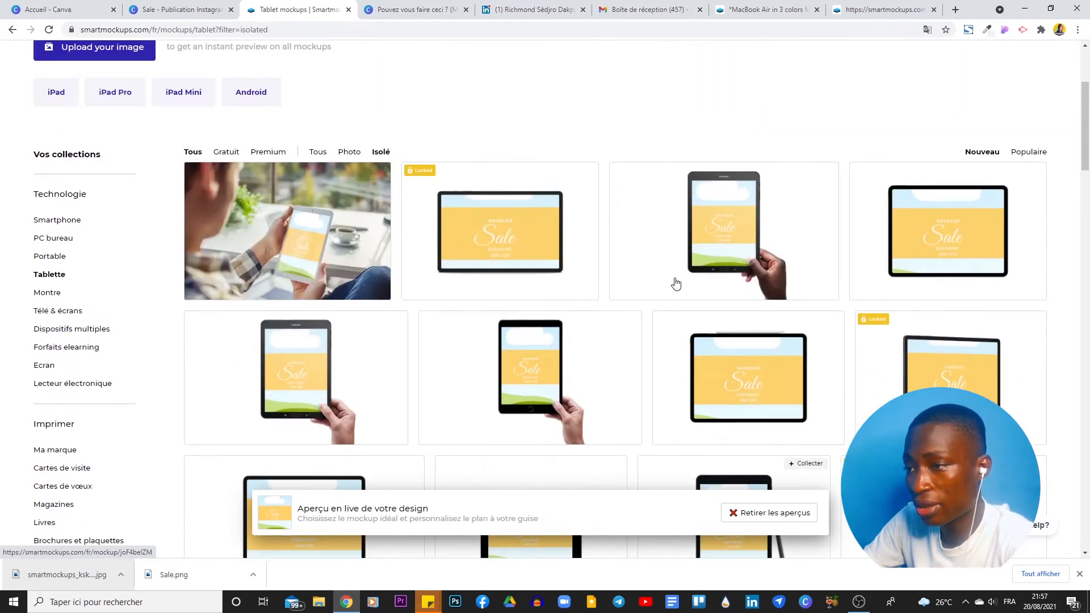
{"action": "left_click", "coordinate": [169, 9]}
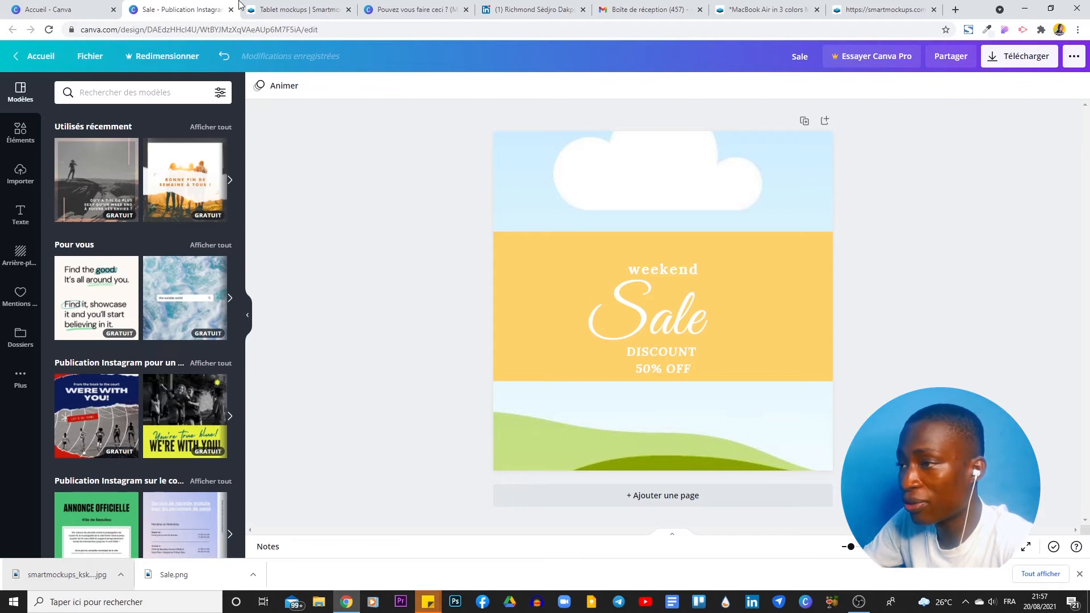
{"action": "left_click", "coordinate": [277, 9]}
{"action": "scroll", "coordinate": [462, 176], "scroll_direction": "down", "scroll_amount": 4}
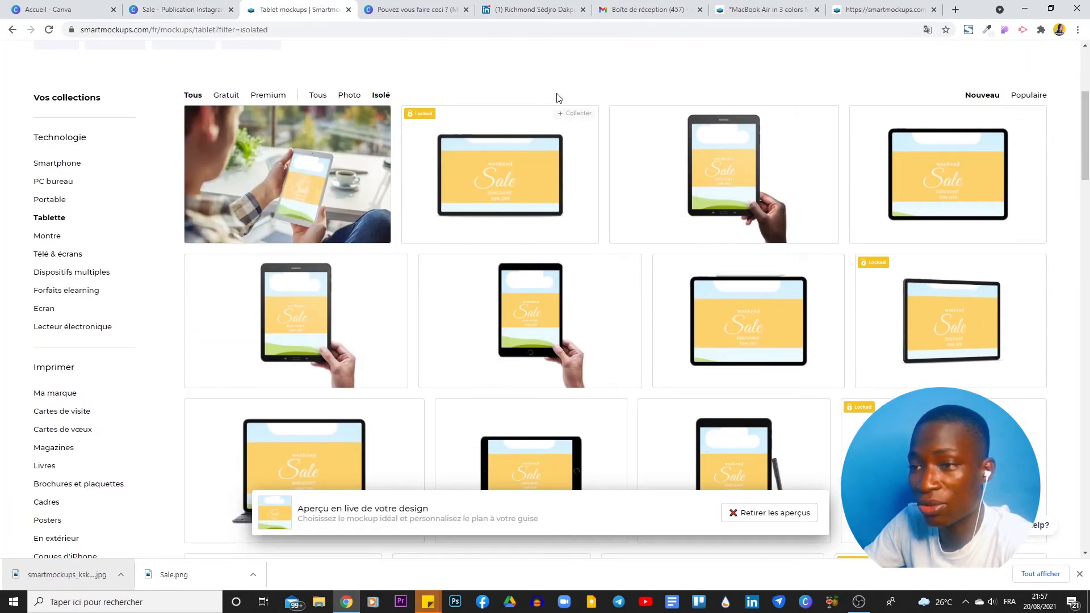
{"action": "scroll", "coordinate": [628, 299], "scroll_direction": "down", "scroll_amount": 4}
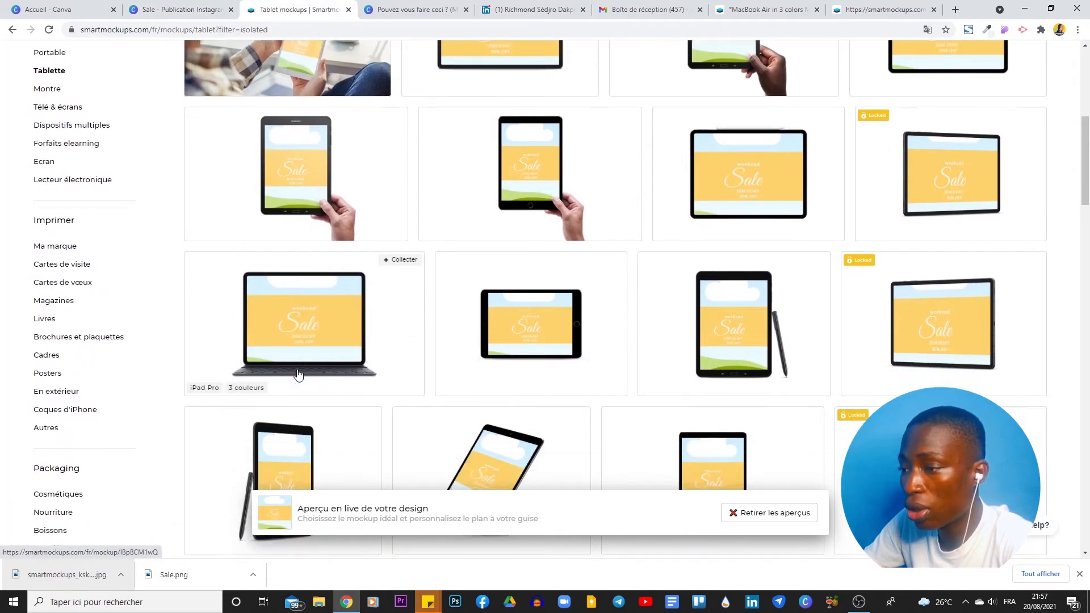
{"action": "scroll", "coordinate": [640, 279], "scroll_direction": "down", "scroll_amount": 8}
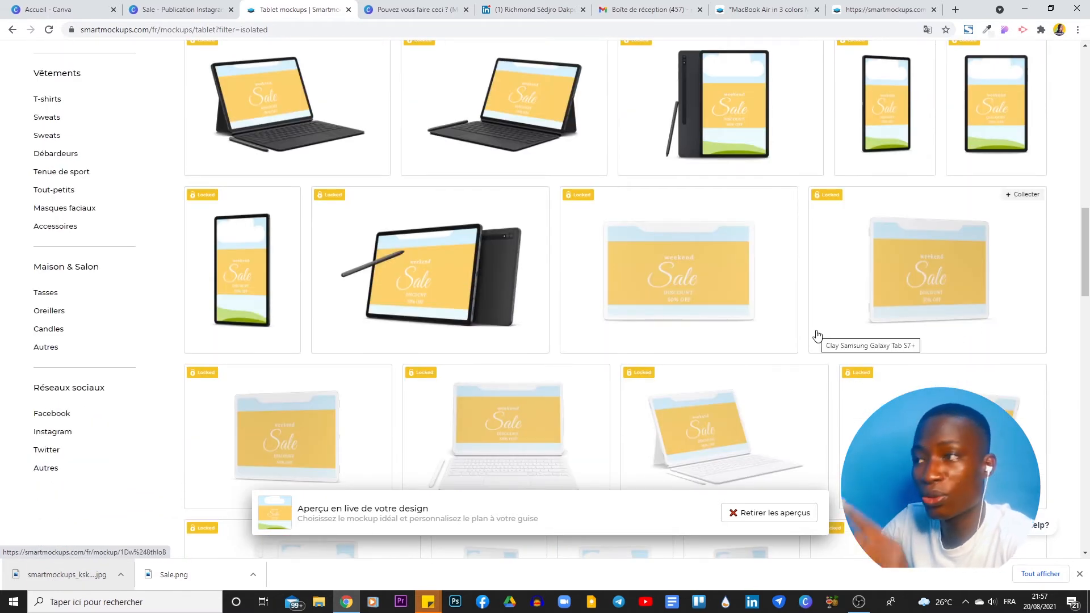
Step: Switch to the Sale design in Canva and import the downloaded Sale.png into its uploaded images
{"action": "left_click", "coordinate": [151, 6]}
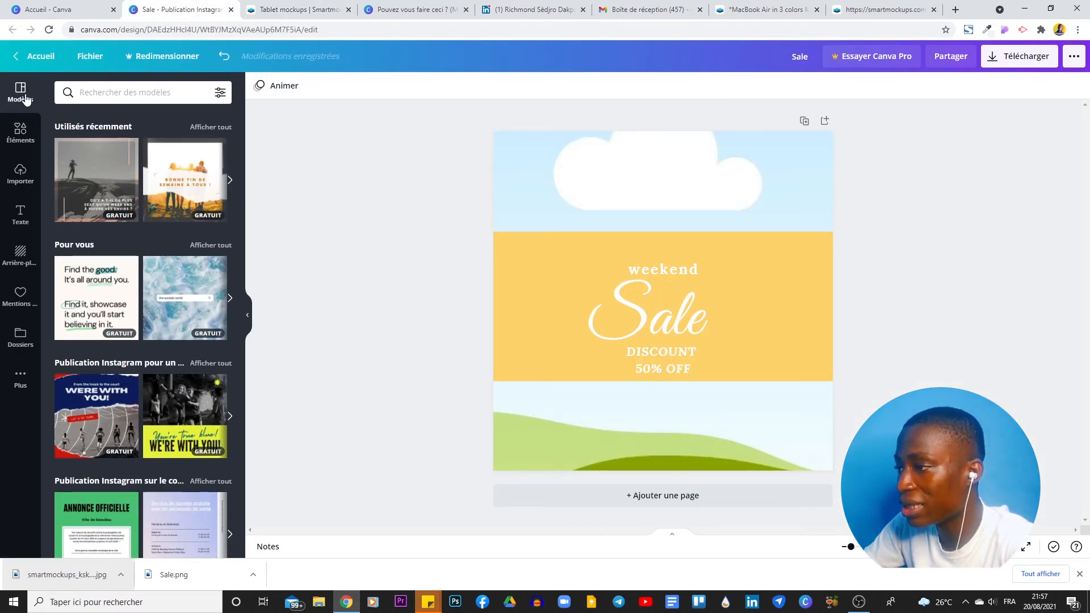
{"action": "left_click", "coordinate": [107, 91]}
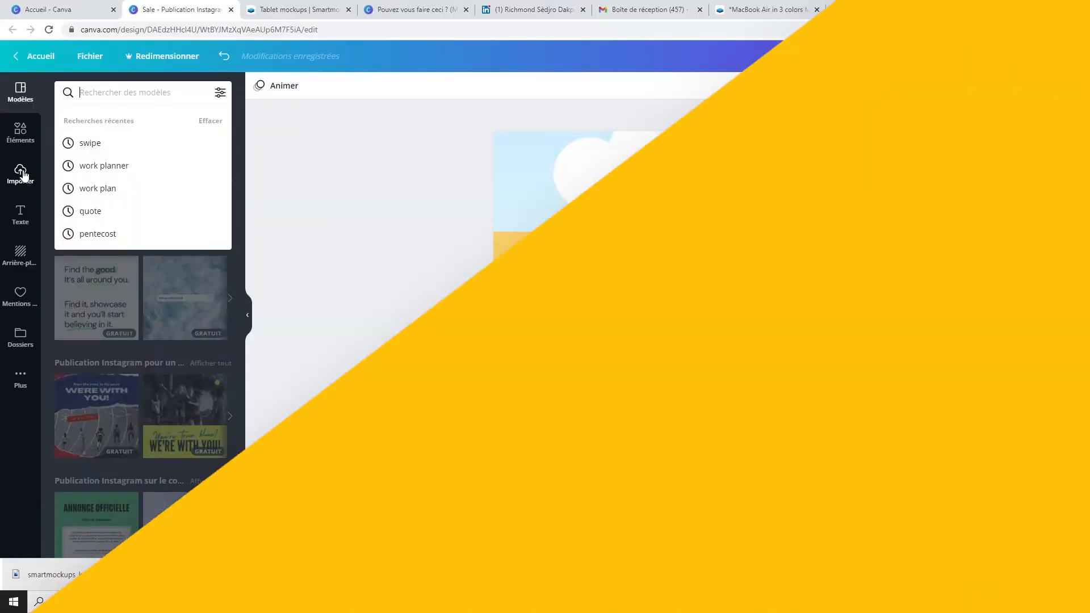
{"action": "left_click", "coordinate": [20, 173]}
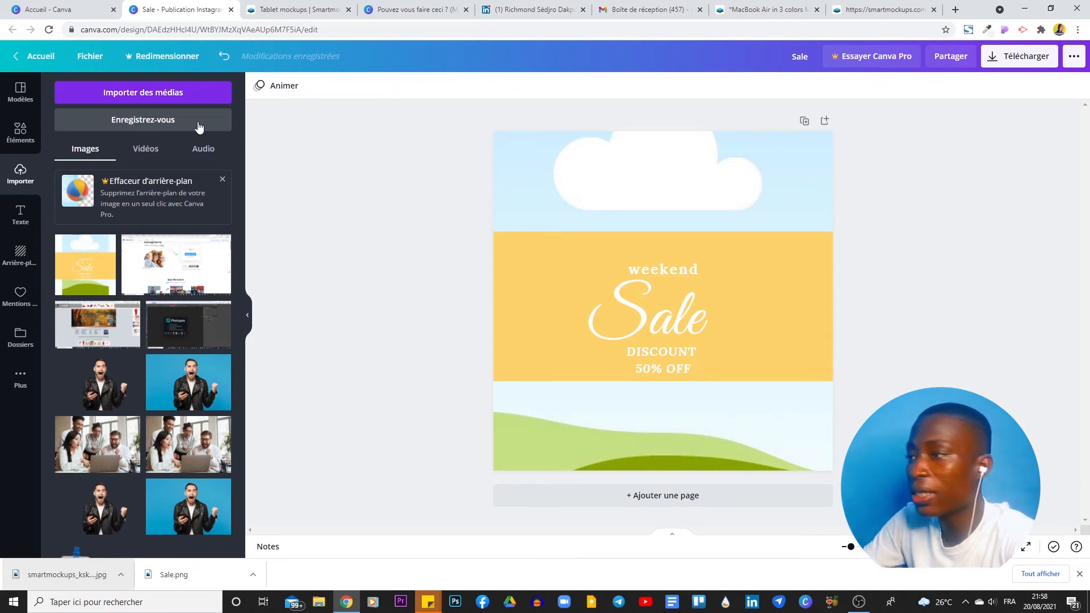
{"action": "left_click", "coordinate": [596, 184]}
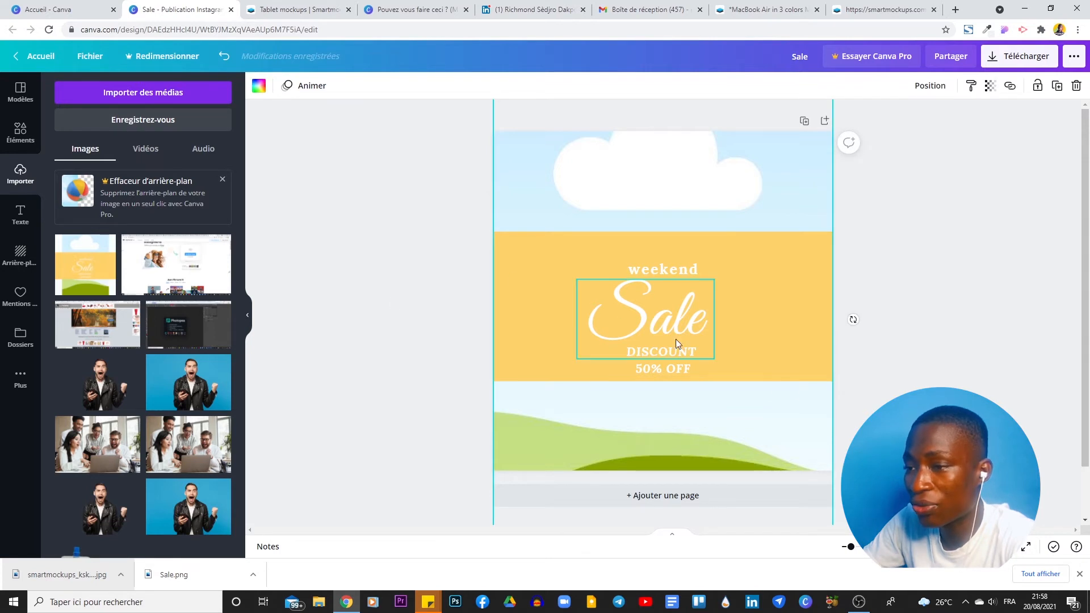
{"action": "left_click", "coordinate": [937, 298]}
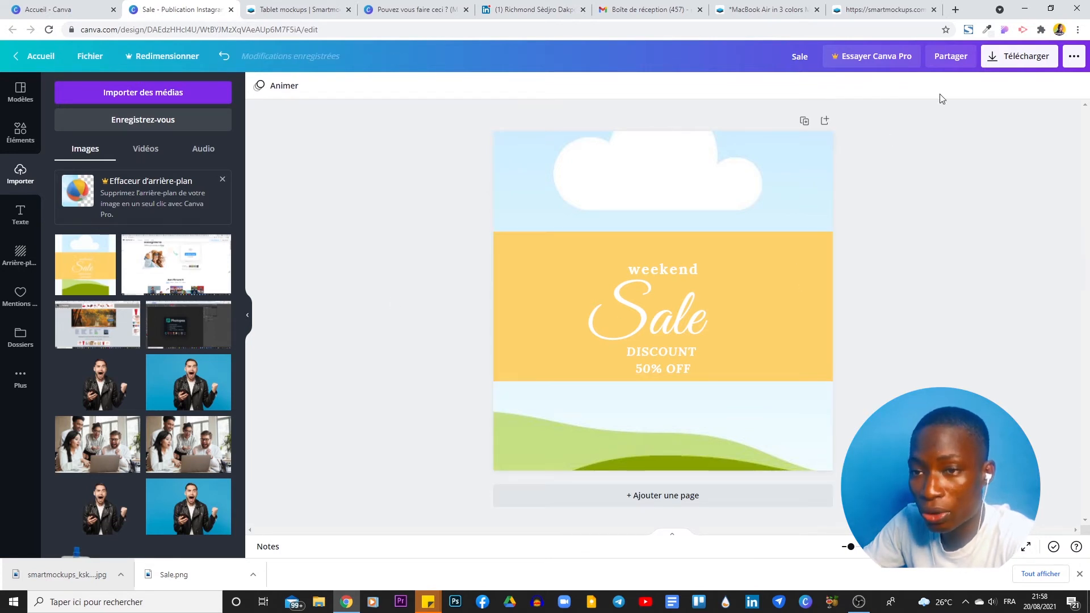
{"action": "left_click", "coordinate": [1019, 55]}
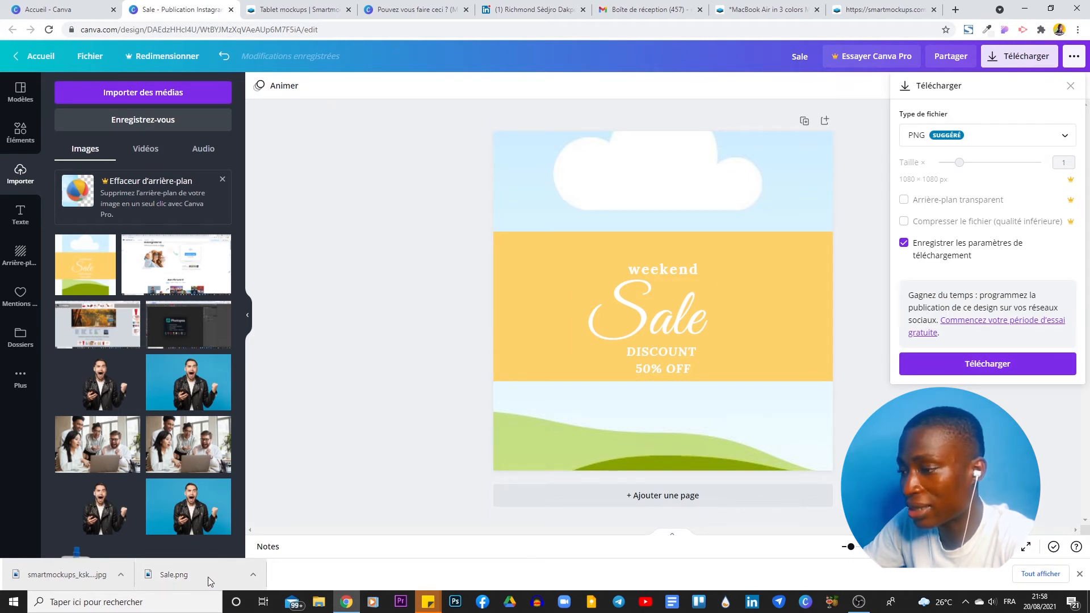
{"action": "left_click_drag", "start_coordinate": [207, 577], "coordinate": [171, 436]}
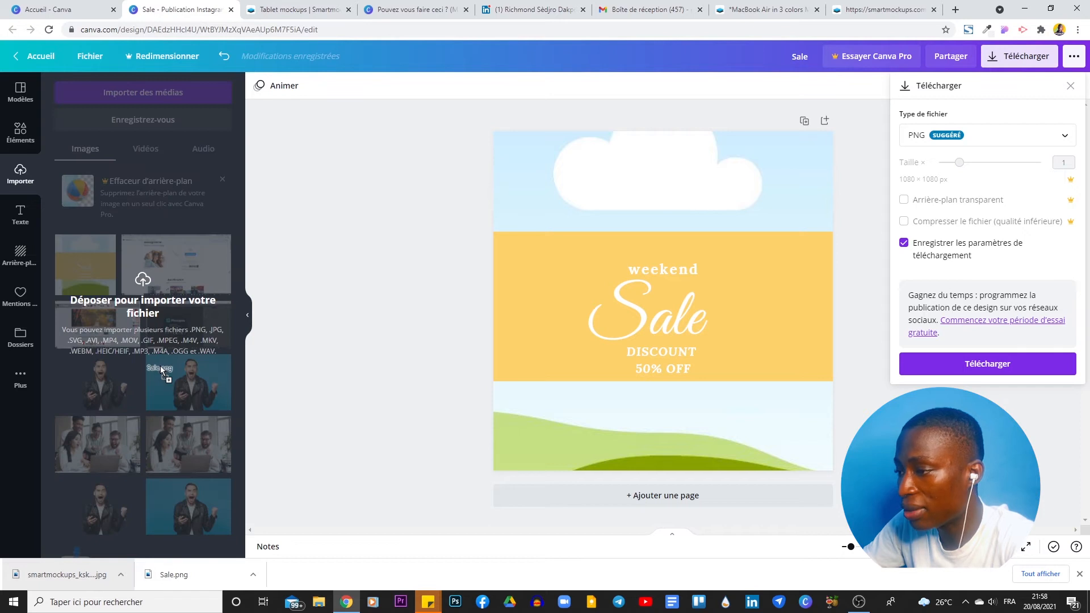
{"action": "left_click_drag", "start_coordinate": [157, 312], "coordinate": [155, 312]}
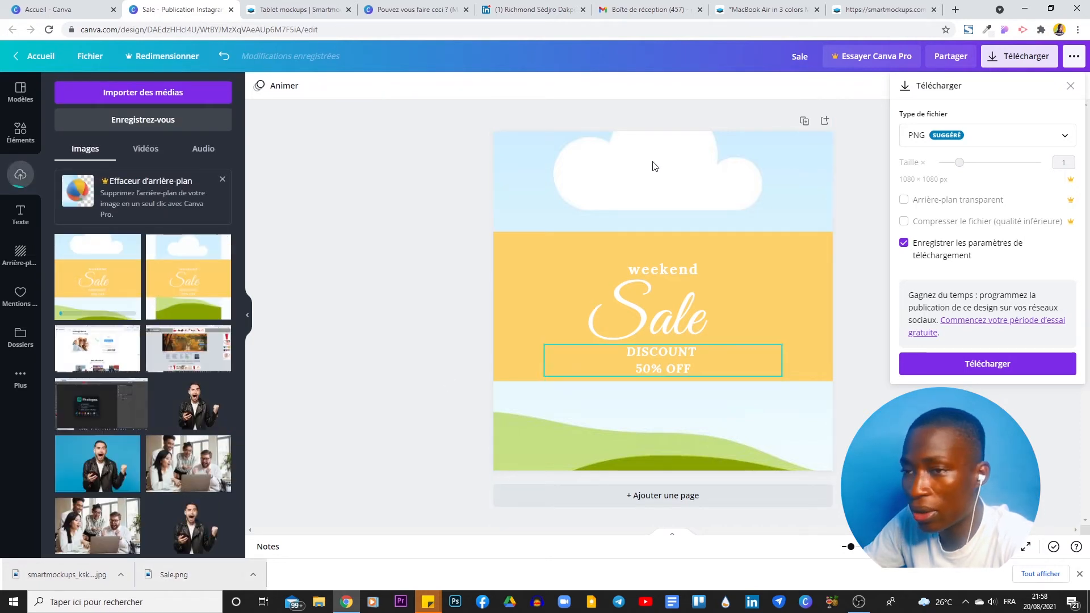
Step: Add a blank second page to the Sale design and place the newly uploaded Sale image on it
{"action": "left_click", "coordinate": [824, 121]}
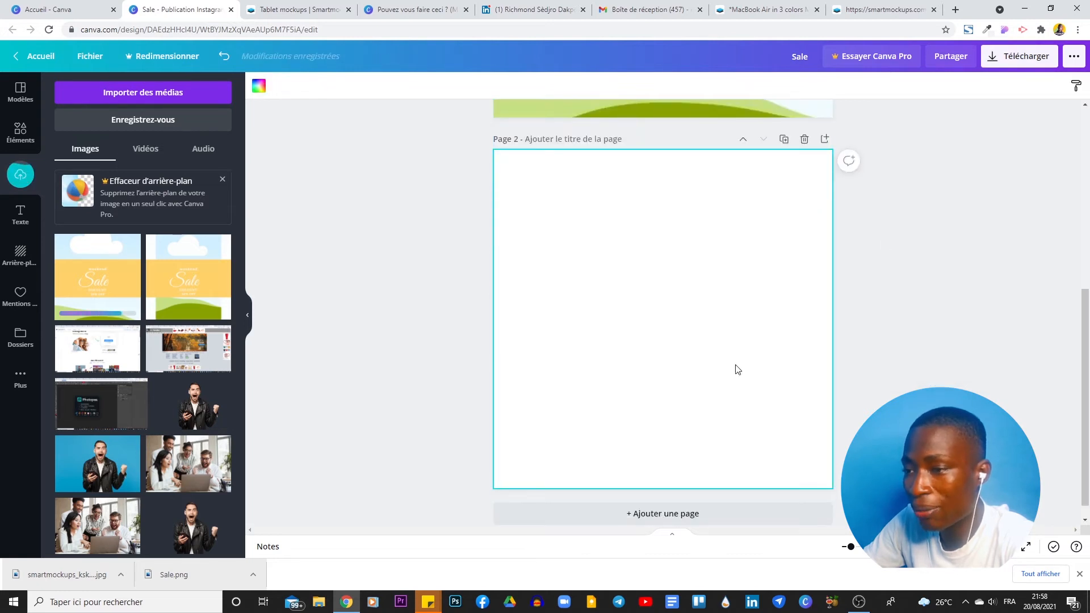
{"action": "left_click", "coordinate": [91, 277]}
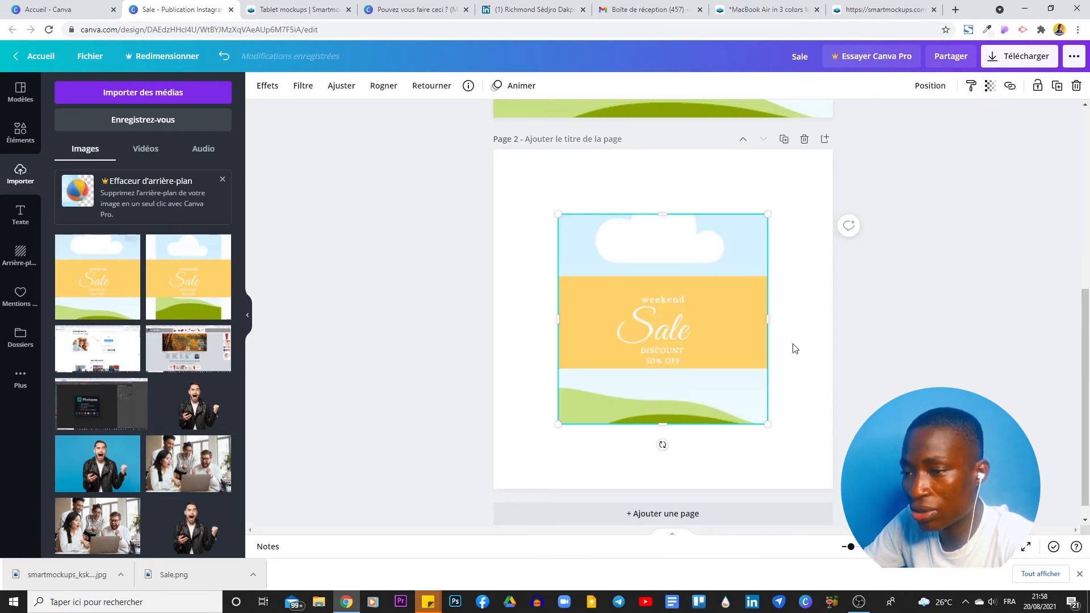
{"action": "left_click", "coordinate": [1024, 346]}
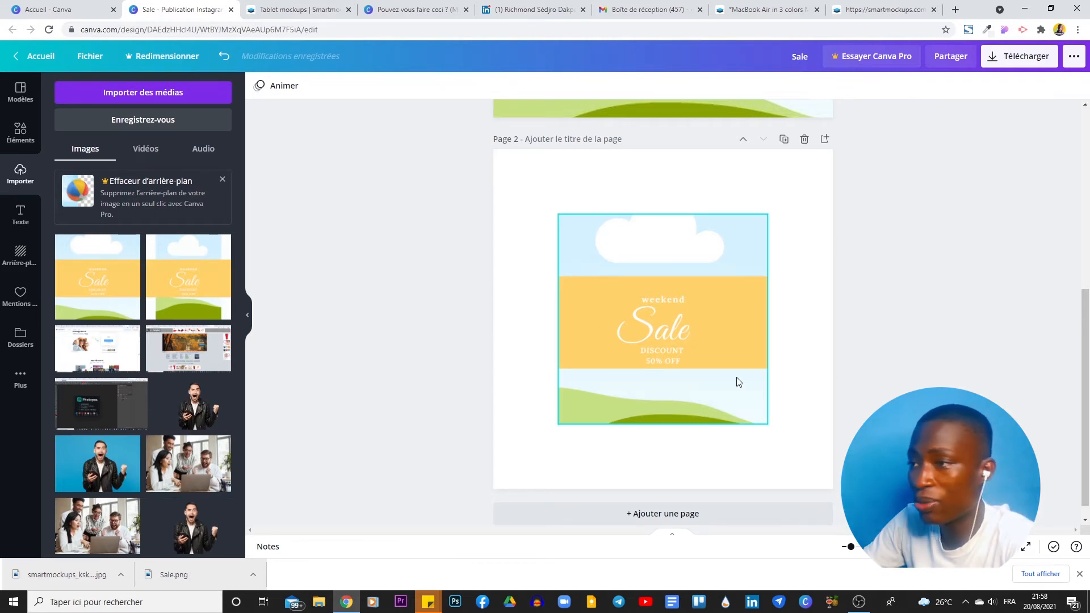
Step: Select the Sale image on page 2 and search its available effects for "SMAR"
{"action": "left_click", "coordinate": [401, 5]}
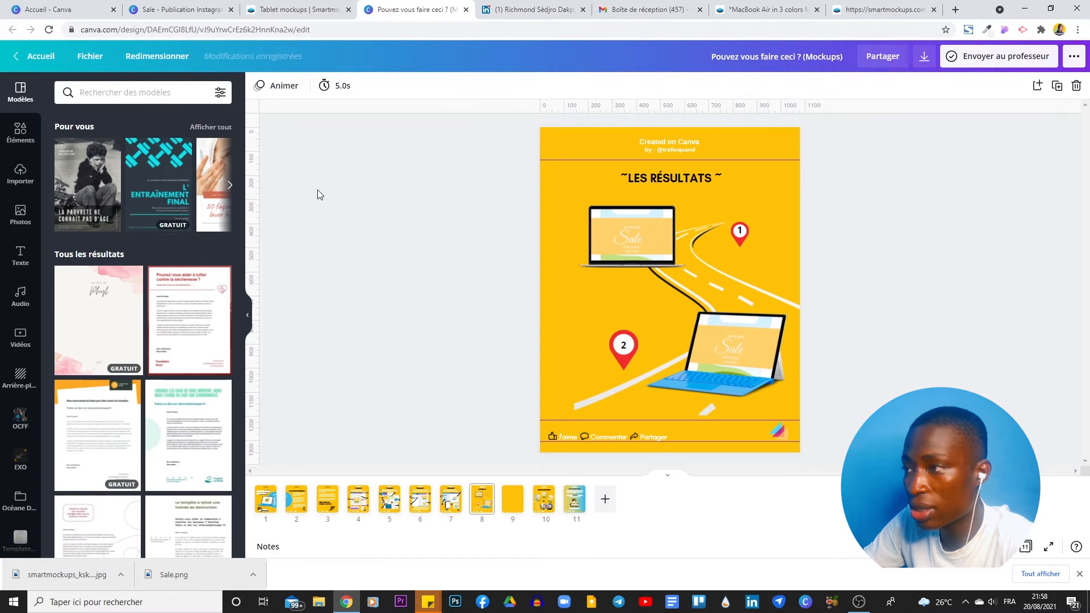
{"action": "left_click", "coordinate": [181, 9]}
{"action": "left_click", "coordinate": [690, 321]}
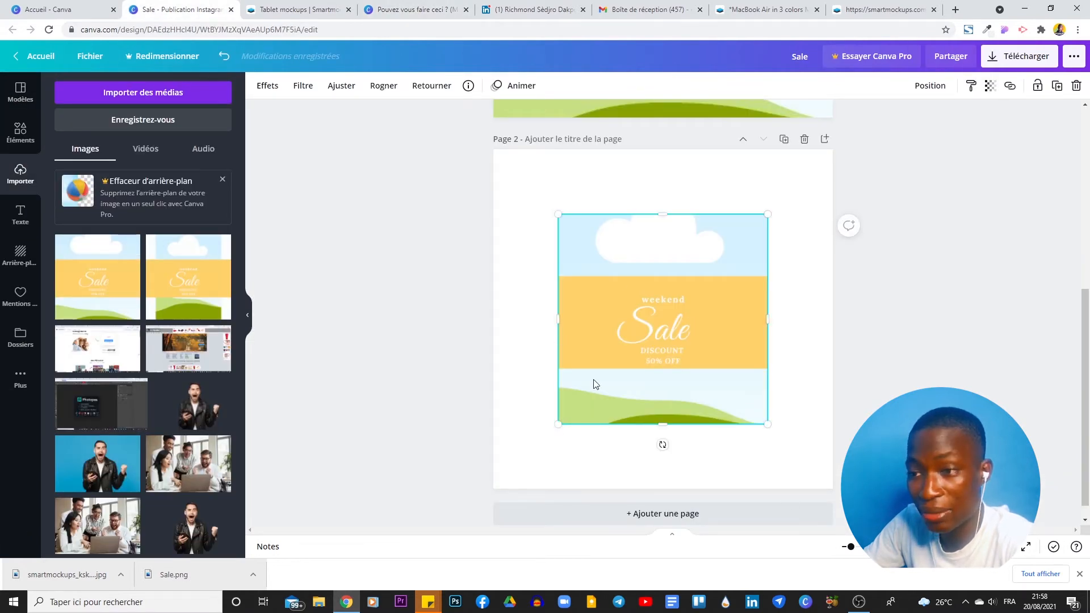
{"action": "left_click", "coordinate": [272, 94]}
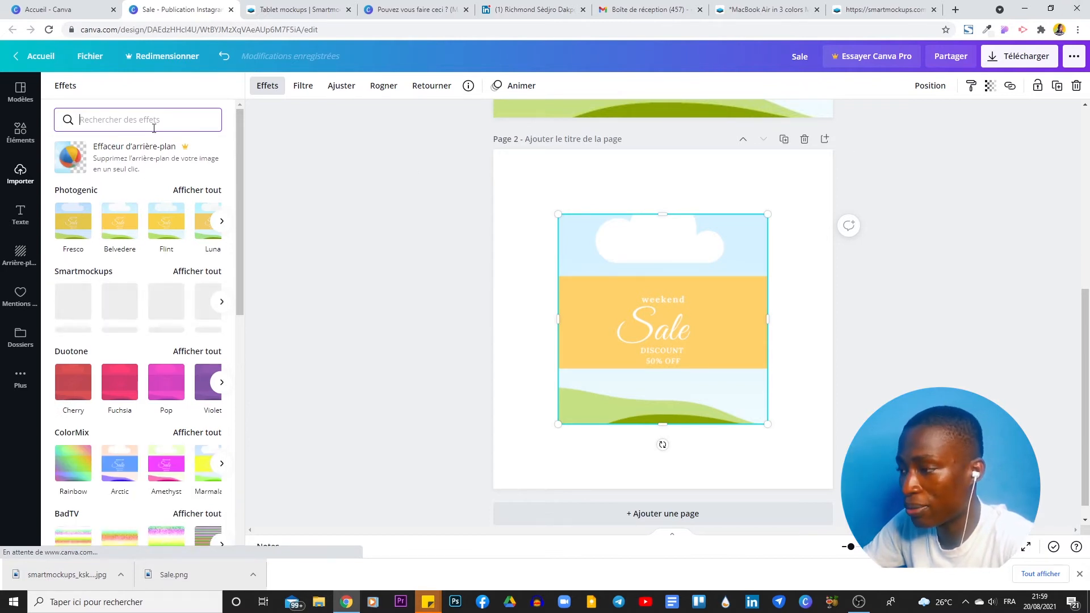
{"action": "type", "text": "SMAR"}
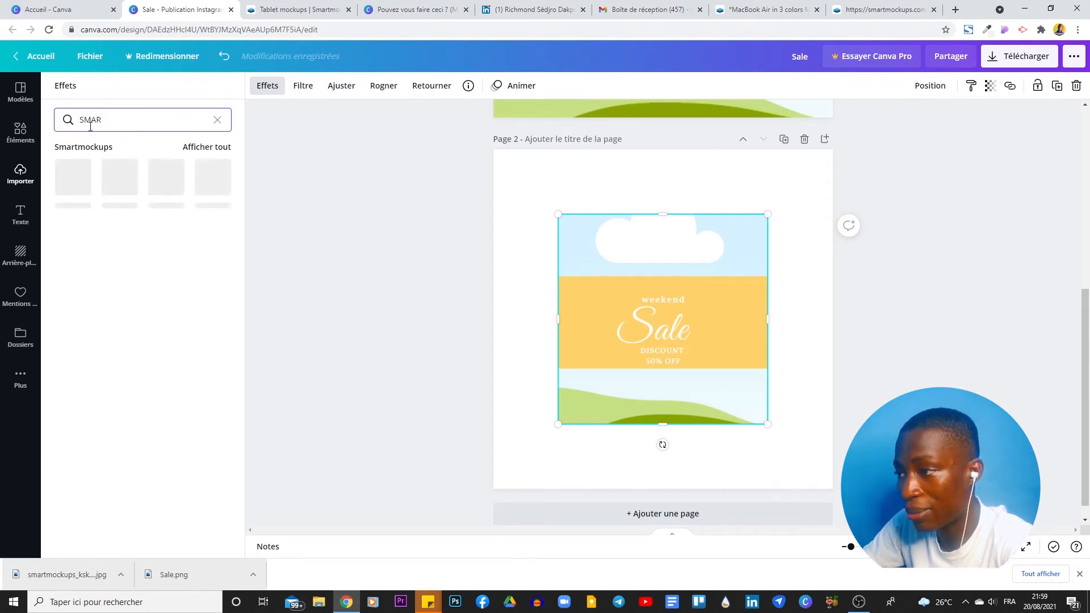
Step: Open the full Smartmockups effects collection and examine its mockup categories, from smartphones and computers to clothing and mugs
{"action": "left_click", "coordinate": [199, 149]}
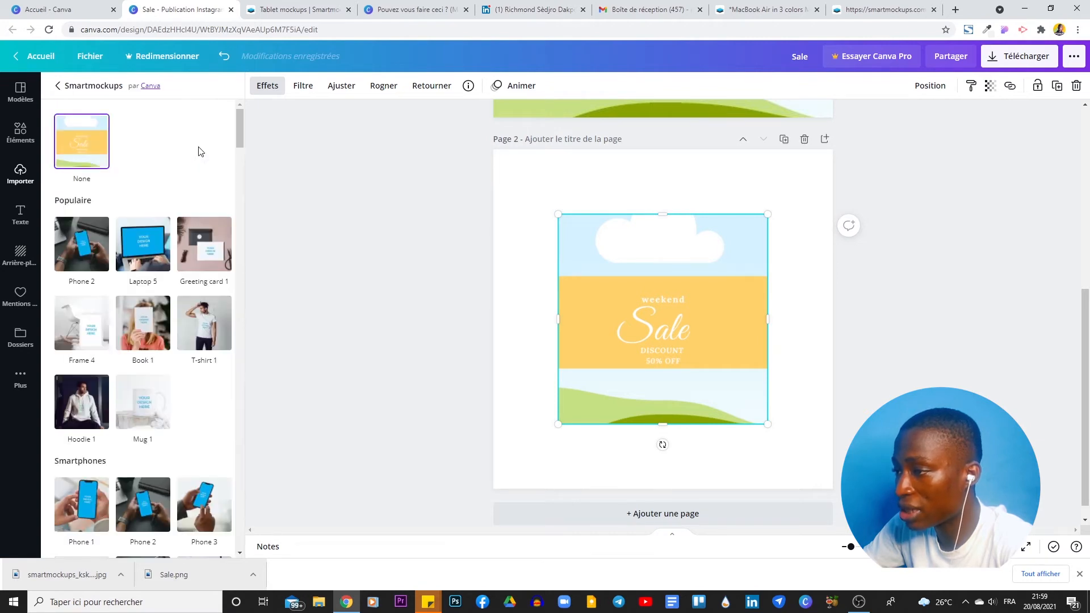
{"action": "scroll", "coordinate": [199, 162], "scroll_direction": "down", "scroll_amount": 20}
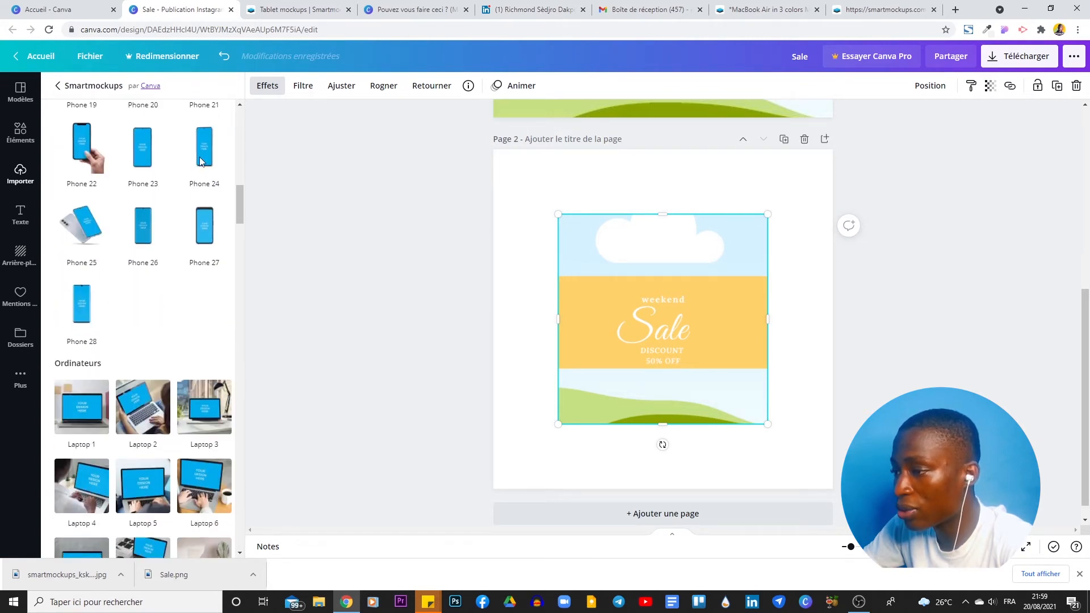
{"action": "scroll", "coordinate": [200, 161], "scroll_direction": "down", "scroll_amount": 20}
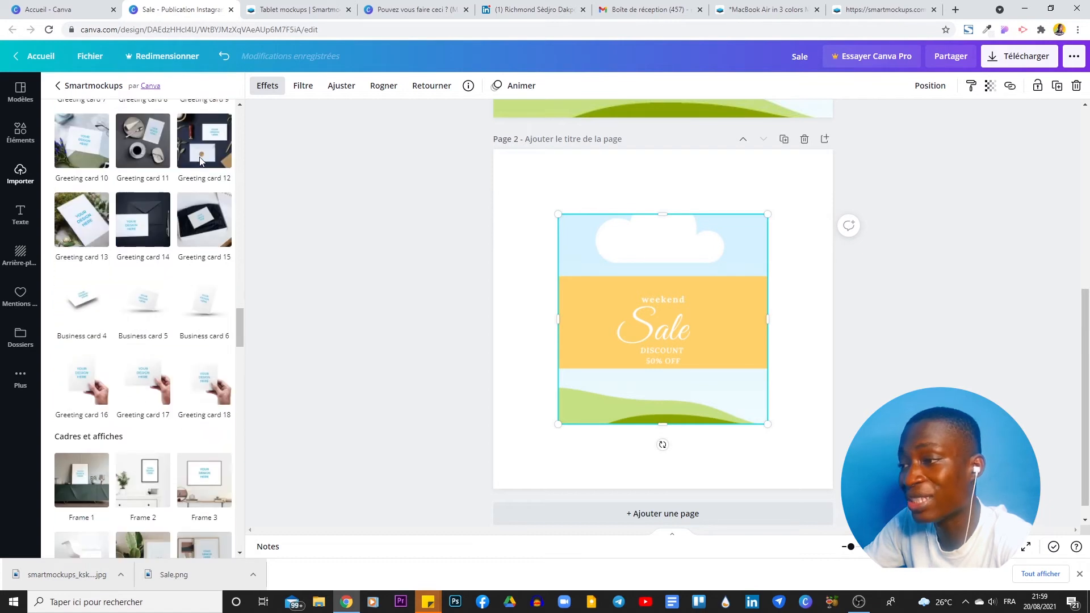
{"action": "scroll", "coordinate": [199, 160], "scroll_direction": "down", "scroll_amount": 2}
{"action": "scroll", "coordinate": [200, 161], "scroll_direction": "up", "scroll_amount": 15}
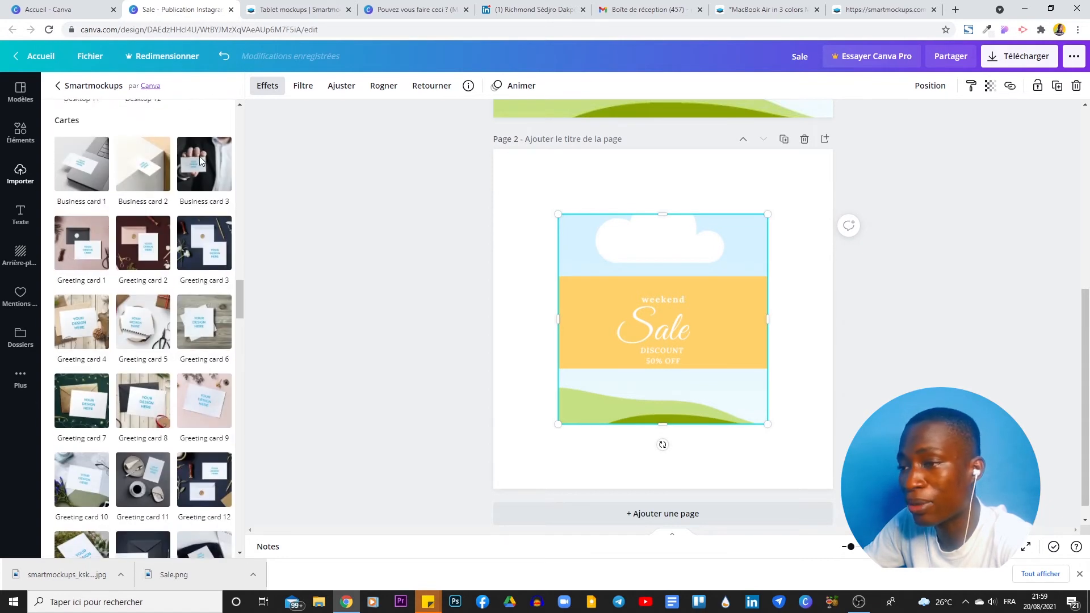
{"action": "scroll", "coordinate": [199, 161], "scroll_direction": "up", "scroll_amount": 7}
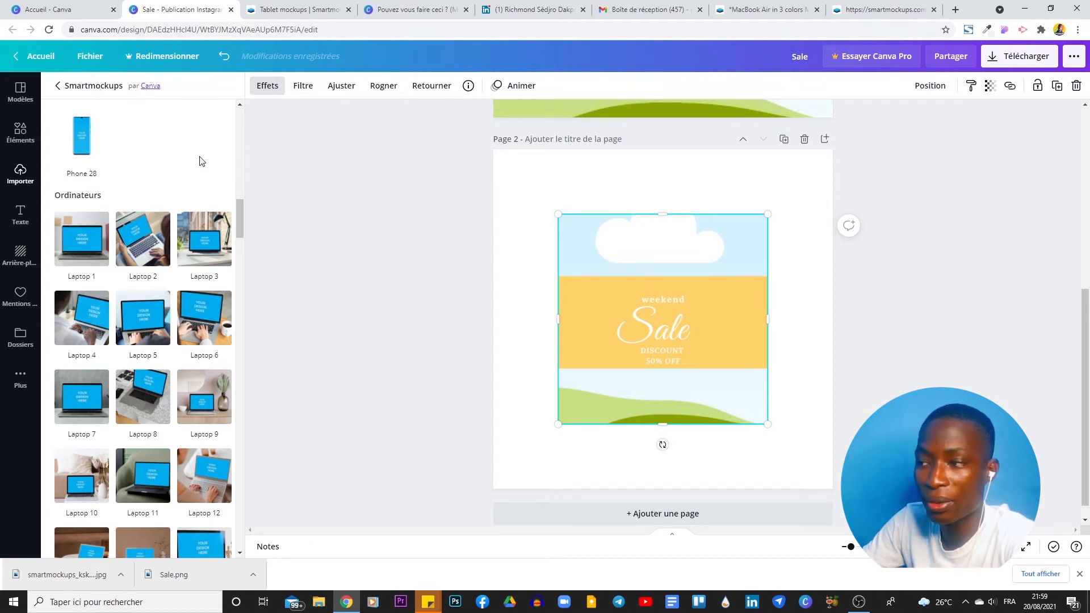
{"action": "scroll", "coordinate": [200, 161], "scroll_direction": "up", "scroll_amount": 10}
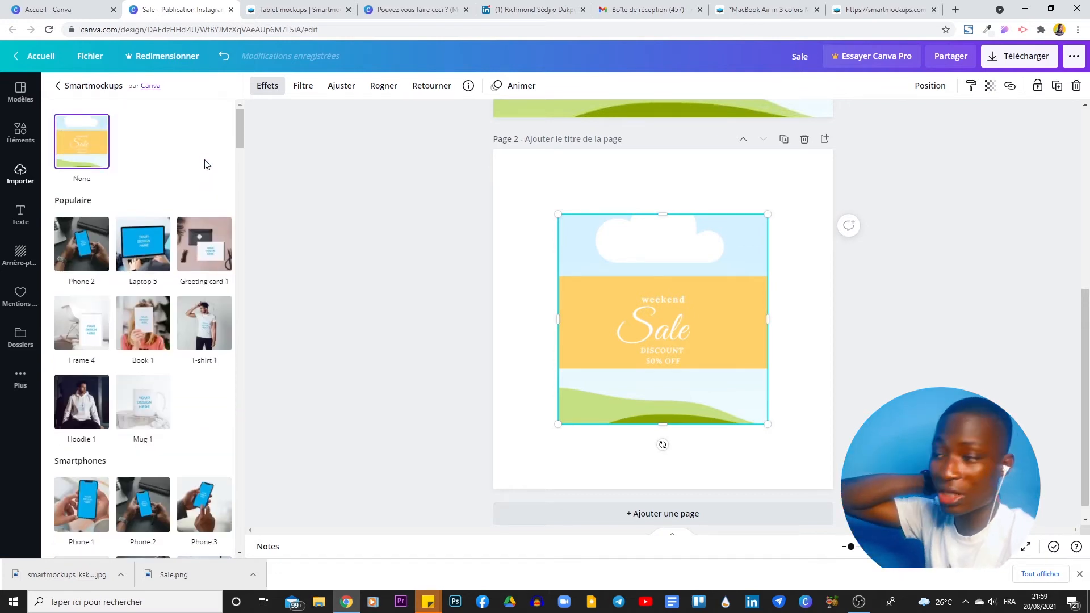
{"action": "scroll", "coordinate": [206, 165], "scroll_direction": "down", "scroll_amount": 15}
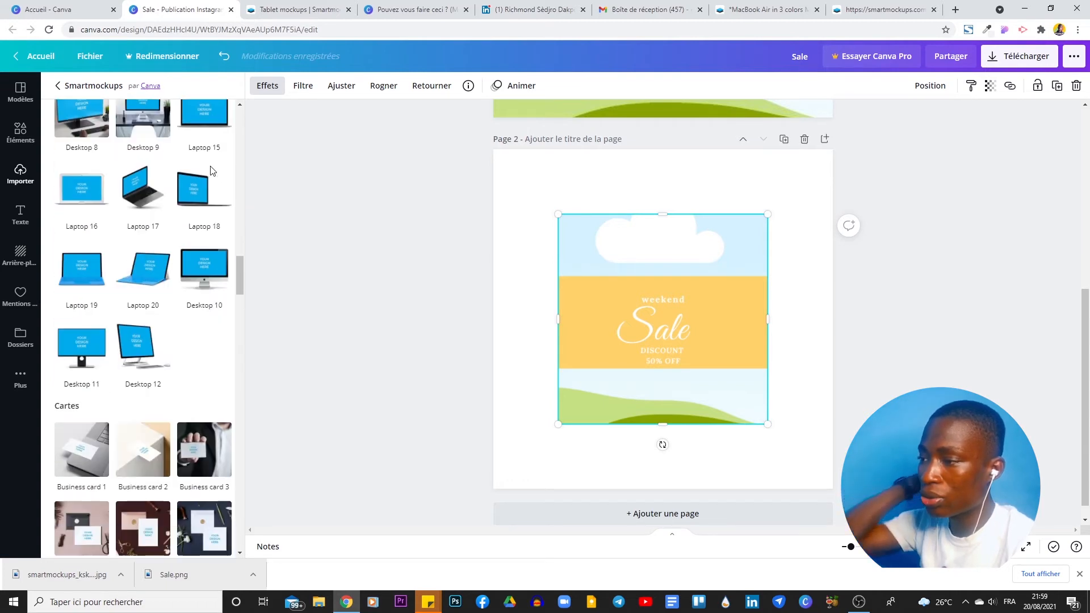
{"action": "scroll", "coordinate": [211, 171], "scroll_direction": "down", "scroll_amount": 15}
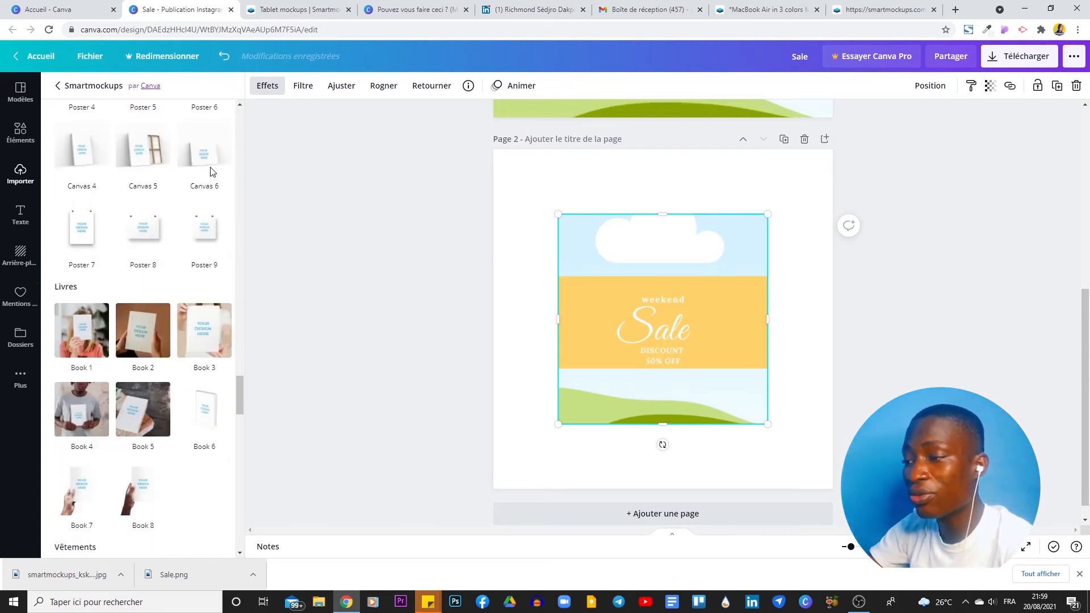
{"action": "scroll", "coordinate": [211, 168], "scroll_direction": "down", "scroll_amount": 7}
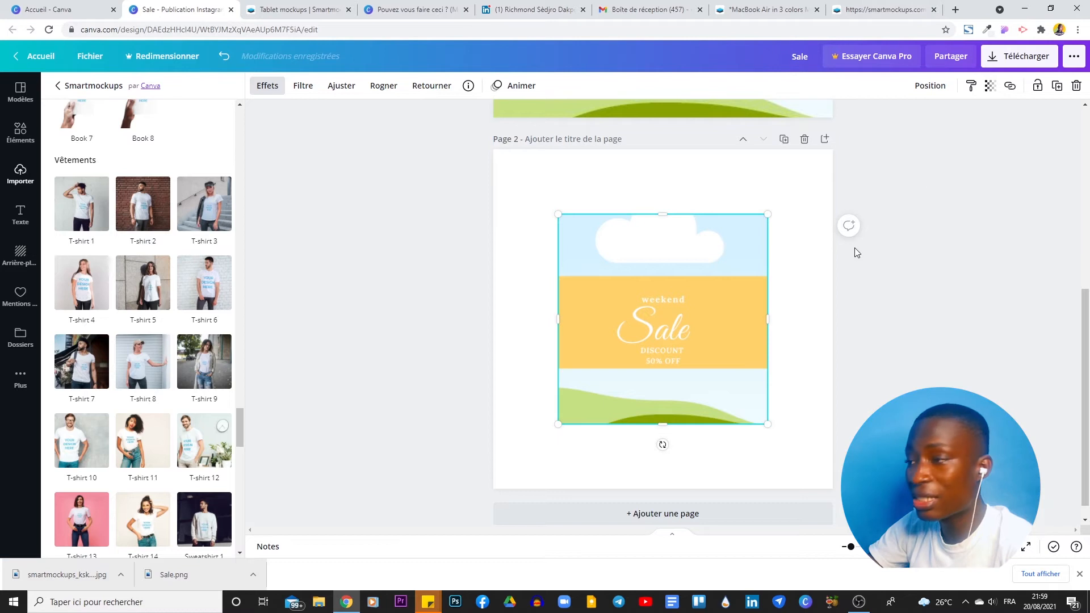
{"action": "scroll", "coordinate": [146, 300], "scroll_direction": "down", "scroll_amount": 15}
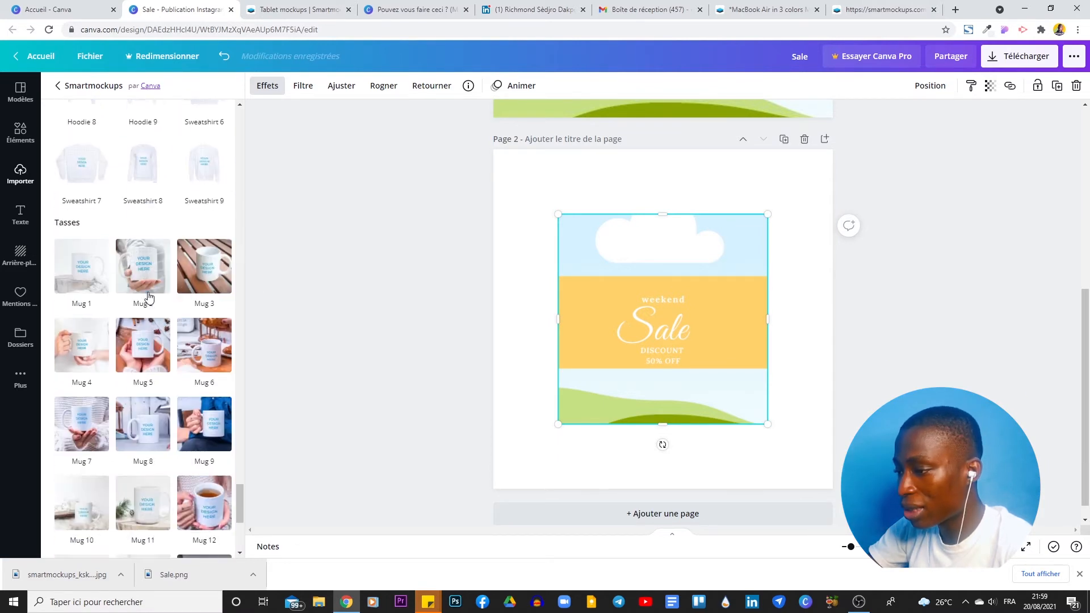
{"action": "scroll", "coordinate": [148, 300], "scroll_direction": "up", "scroll_amount": 20}
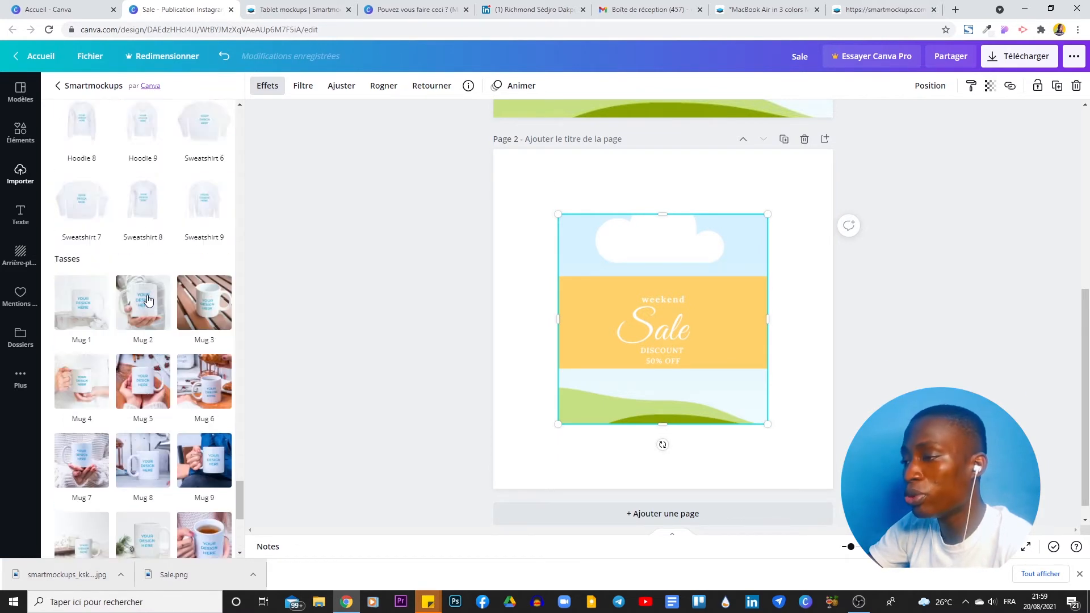
{"action": "scroll", "coordinate": [148, 299], "scroll_direction": "up", "scroll_amount": 15}
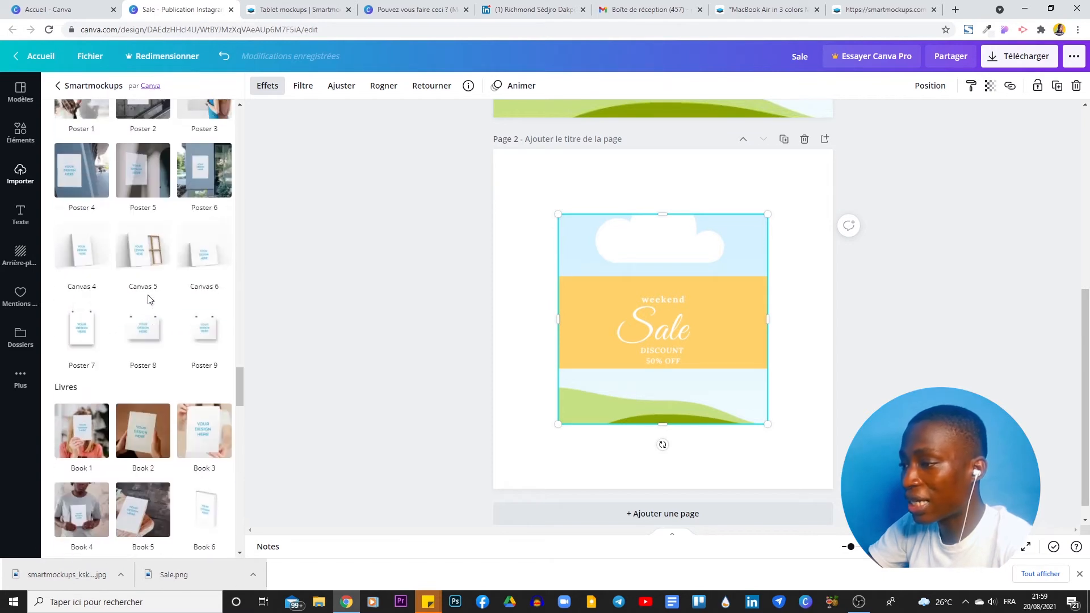
{"action": "scroll", "coordinate": [148, 300], "scroll_direction": "up", "scroll_amount": 12}
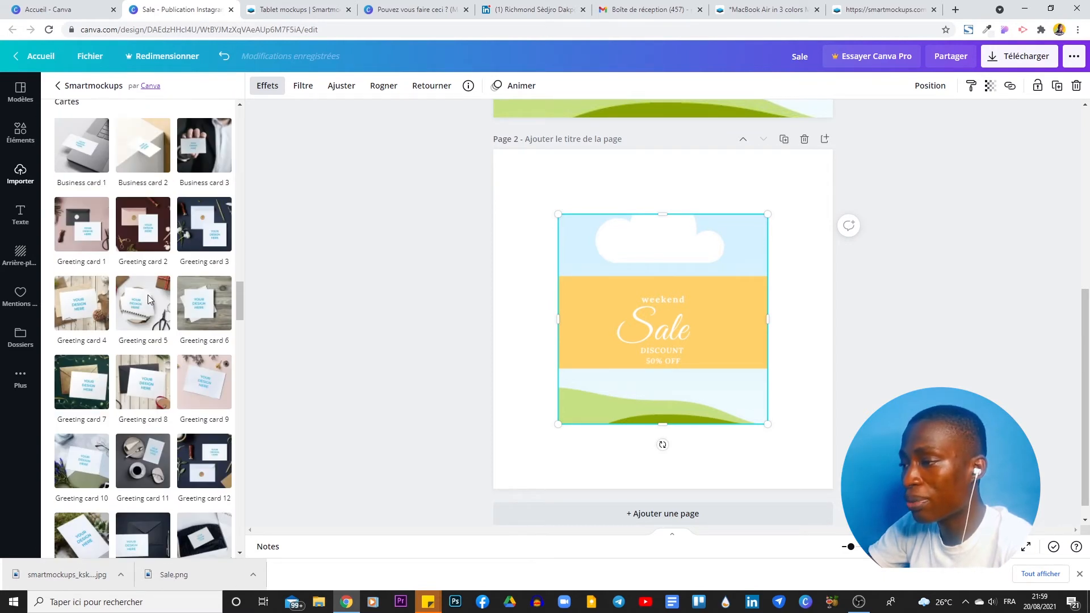
{"action": "scroll", "coordinate": [148, 300], "scroll_direction": "up", "scroll_amount": 15}
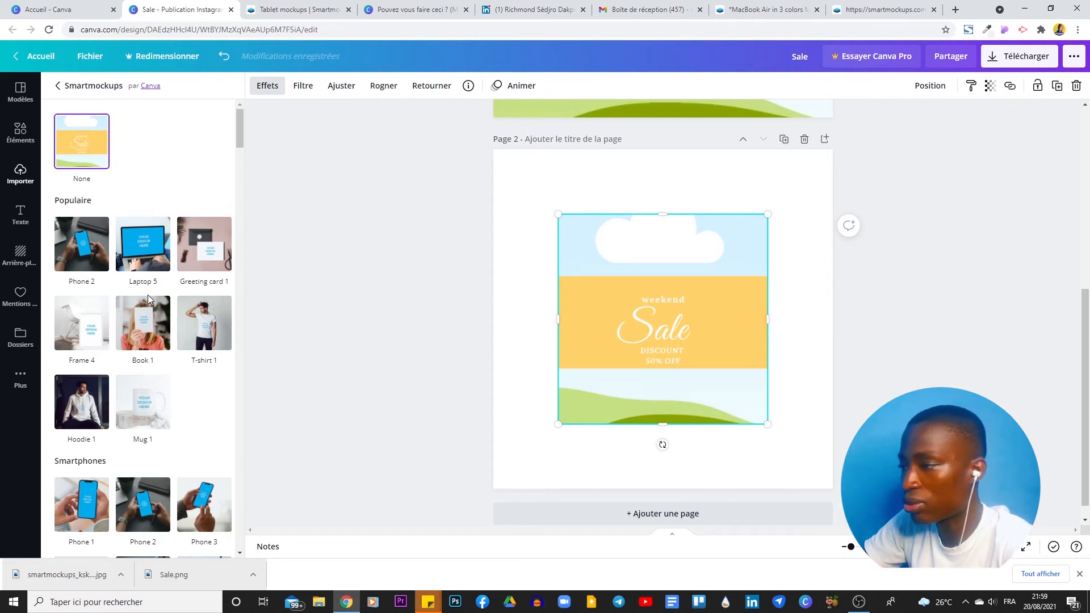
Step: Find the Laptop 20 mockup among the Smartmockups effects and apply it to the Sale image on page 2
{"action": "scroll", "coordinate": [147, 295], "scroll_direction": "down", "scroll_amount": 4}
{"action": "scroll", "coordinate": [146, 284], "scroll_direction": "down", "scroll_amount": 15}
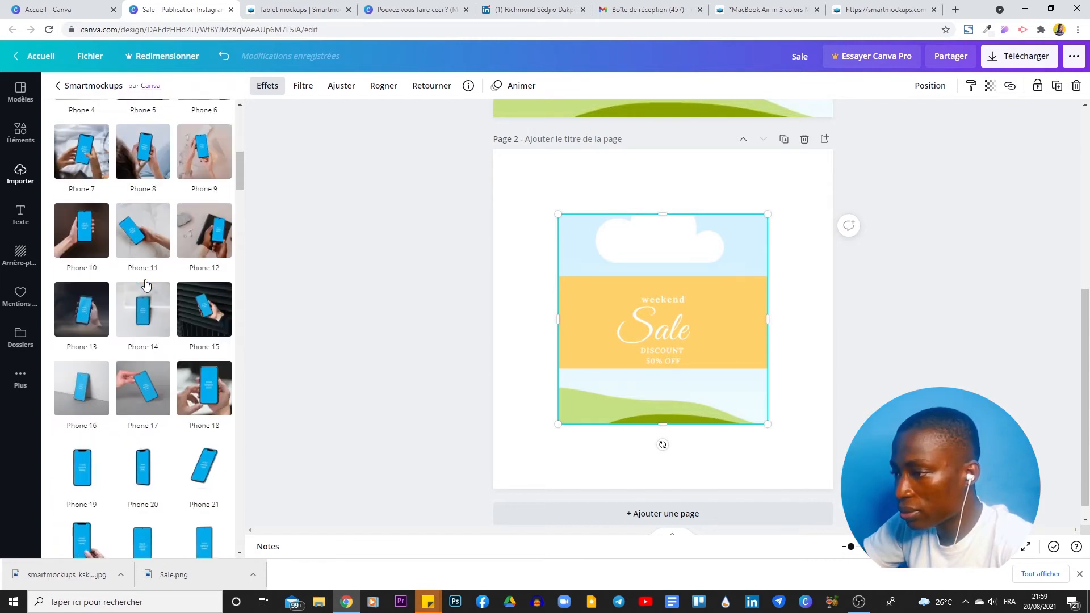
{"action": "scroll", "coordinate": [146, 284], "scroll_direction": "down", "scroll_amount": 20}
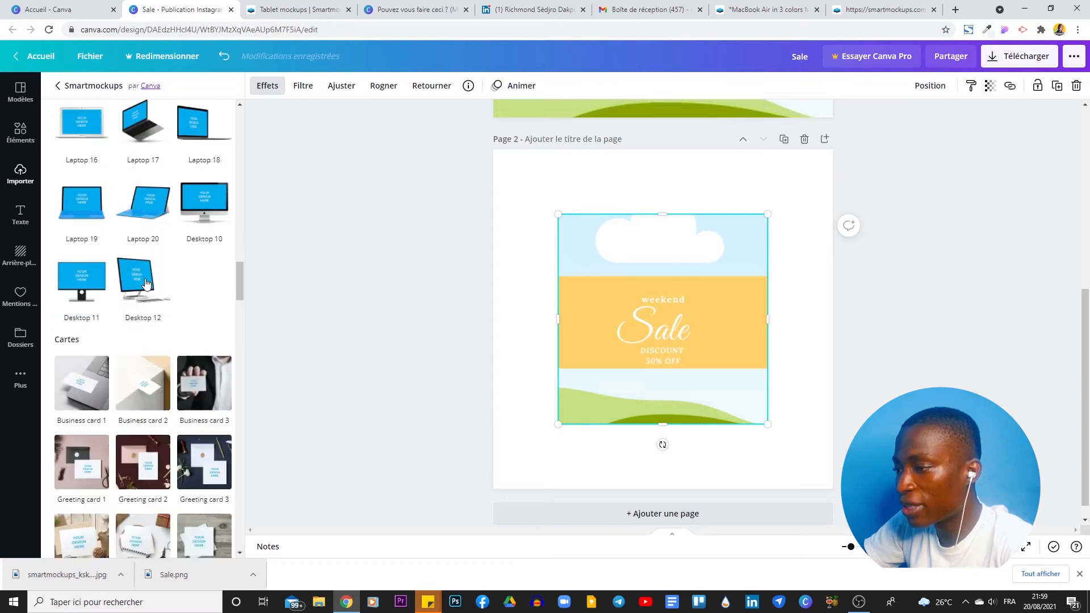
{"action": "scroll", "coordinate": [145, 279], "scroll_direction": "down", "scroll_amount": 15}
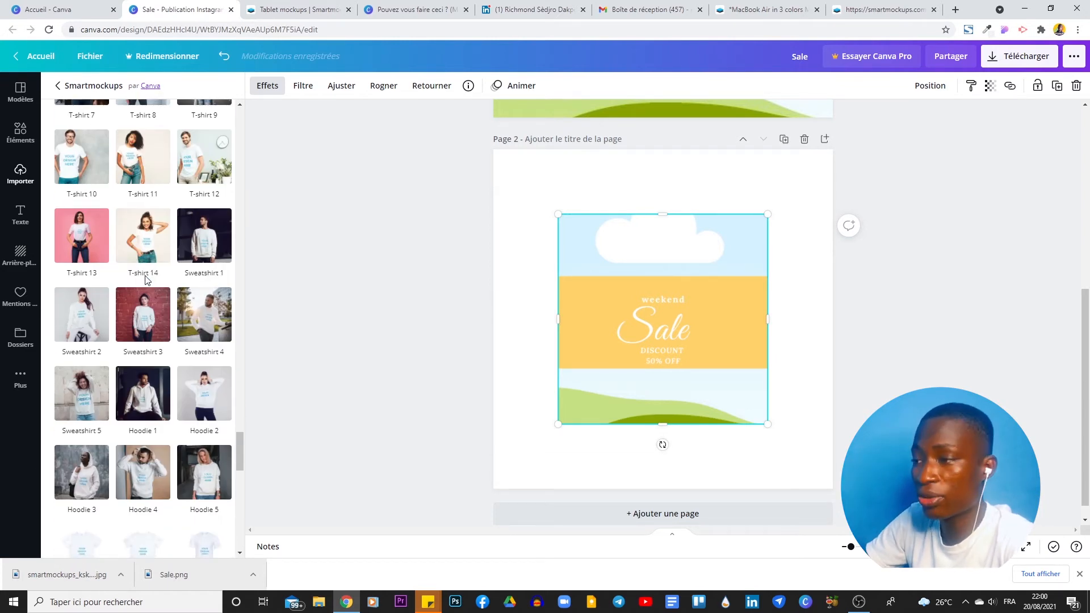
{"action": "scroll", "coordinate": [146, 279], "scroll_direction": "down", "scroll_amount": 3}
{"action": "scroll", "coordinate": [146, 280], "scroll_direction": "up", "scroll_amount": 10}
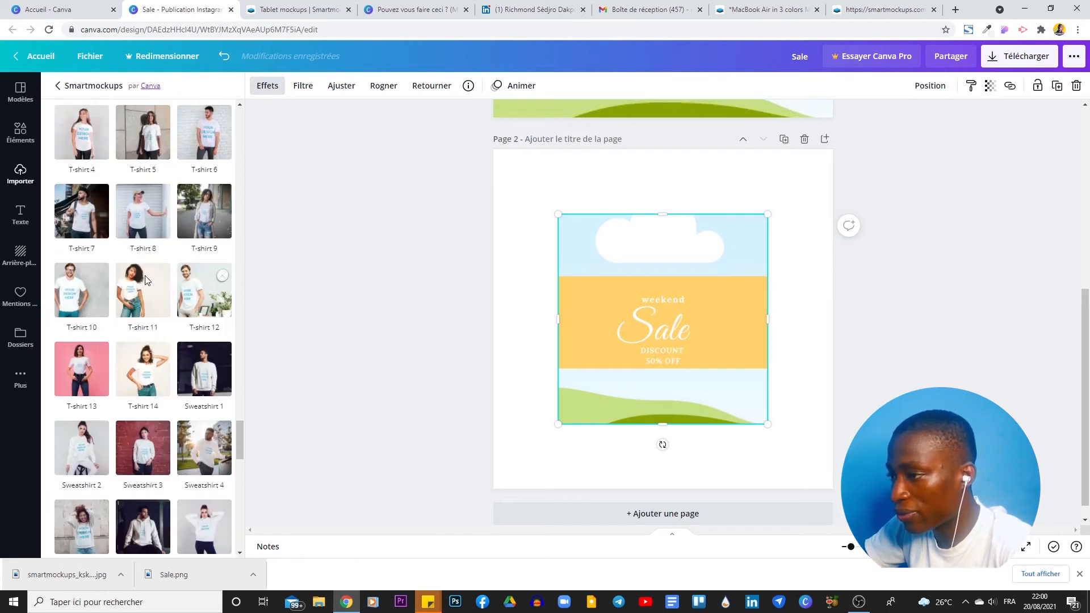
{"action": "scroll", "coordinate": [146, 279], "scroll_direction": "up", "scroll_amount": 20}
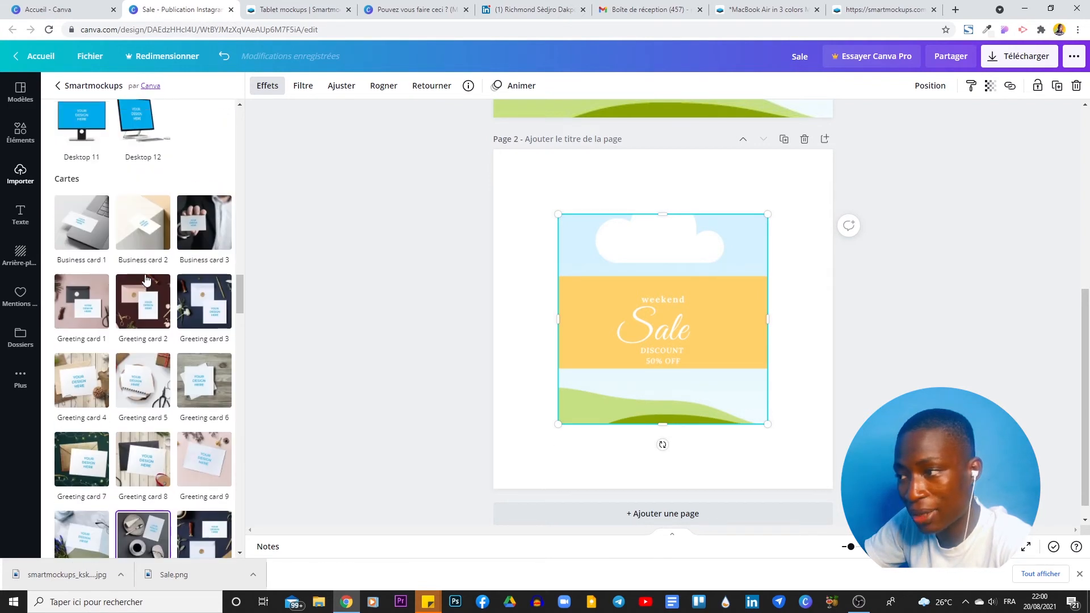
{"action": "scroll", "coordinate": [146, 280], "scroll_direction": "up", "scroll_amount": 3}
{"action": "scroll", "coordinate": [146, 280], "scroll_direction": "down", "scroll_amount": 4}
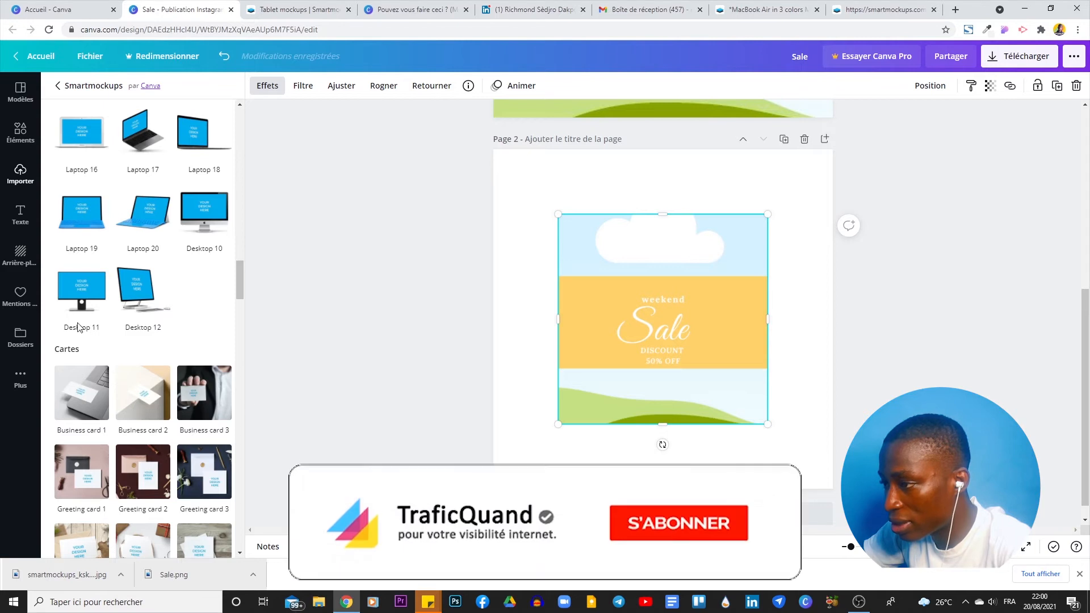
{"action": "left_click", "coordinate": [142, 215]}
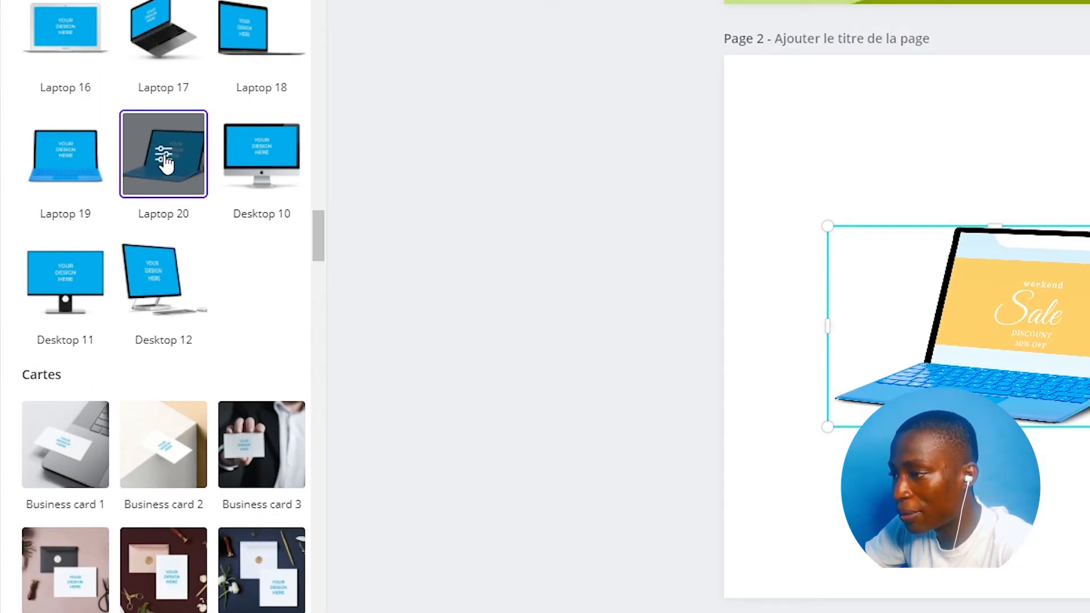
Step: Open the Laptop 20 mockup's crop settings and try the "Adapter la taille à l'éditeur" option
{"action": "left_click", "coordinate": [166, 156]}
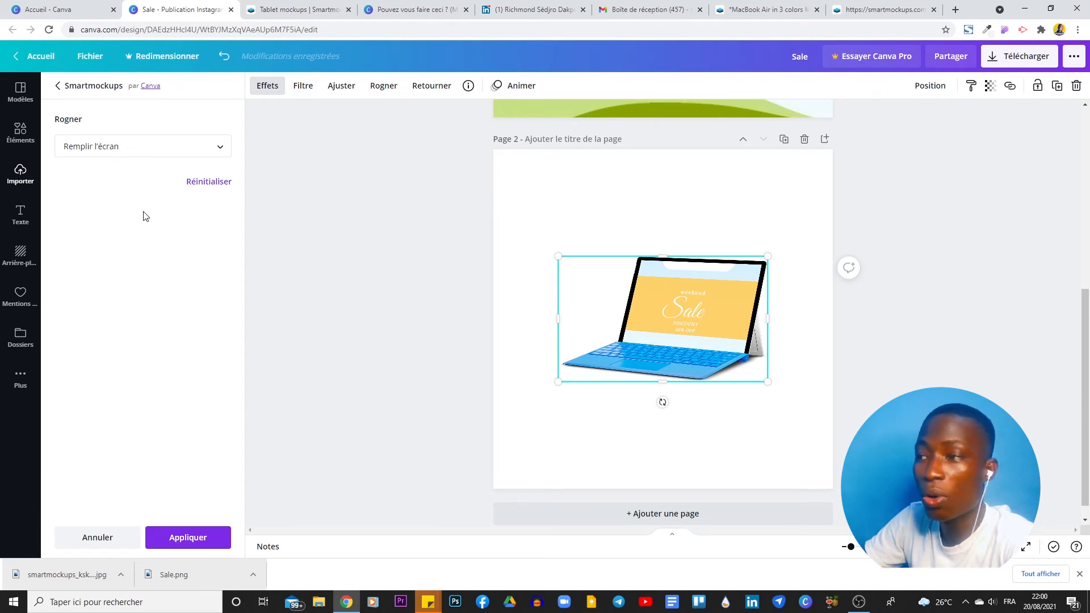
{"action": "left_click", "coordinate": [159, 146]}
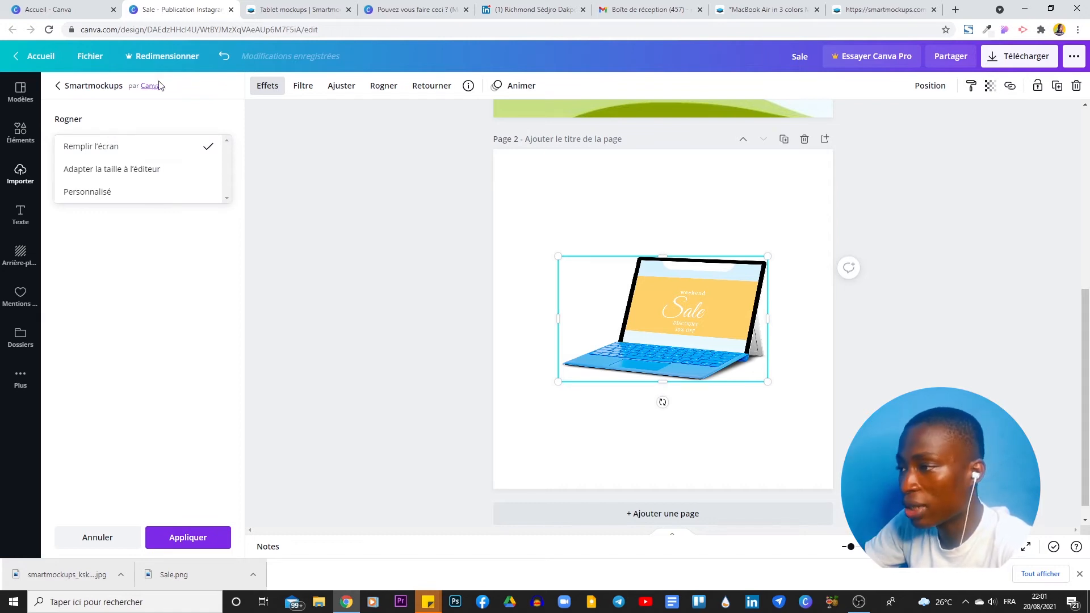
{"action": "left_click", "coordinate": [193, 147]}
{"action": "left_click", "coordinate": [123, 147]}
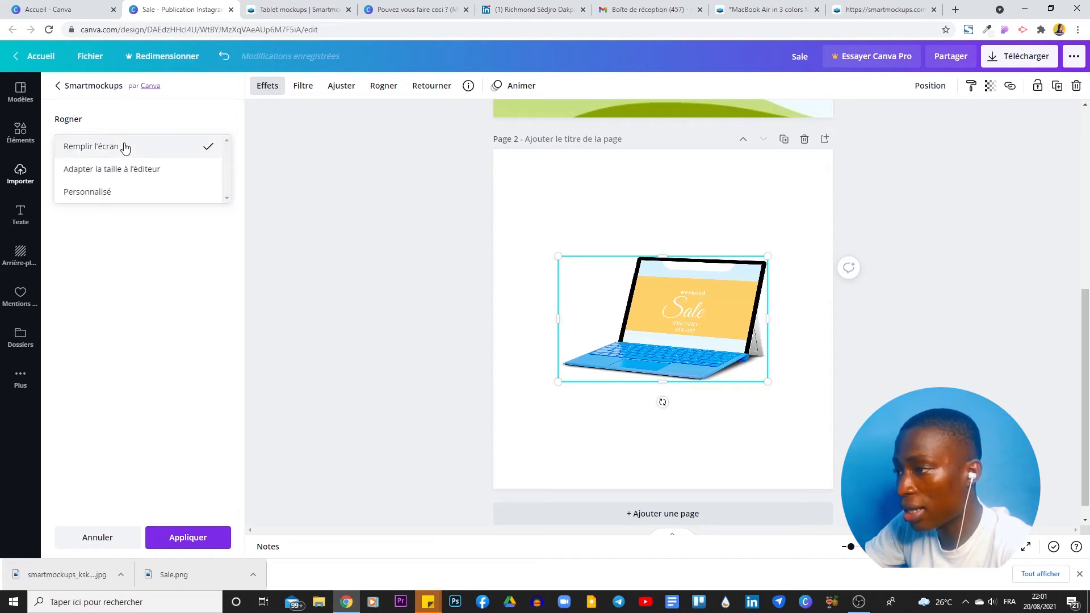
{"action": "left_click", "coordinate": [125, 170]}
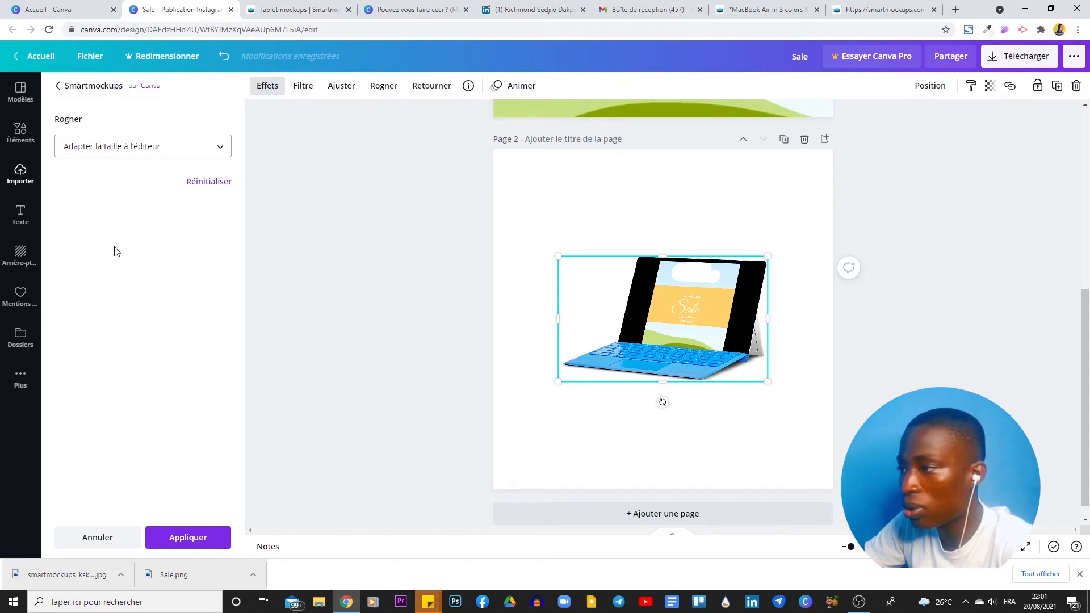
Step: Switch the mockup's crop to "Personnalisé" and try horizontal position 69, vertical position 53 and size 123
{"action": "left_click", "coordinate": [152, 150]}
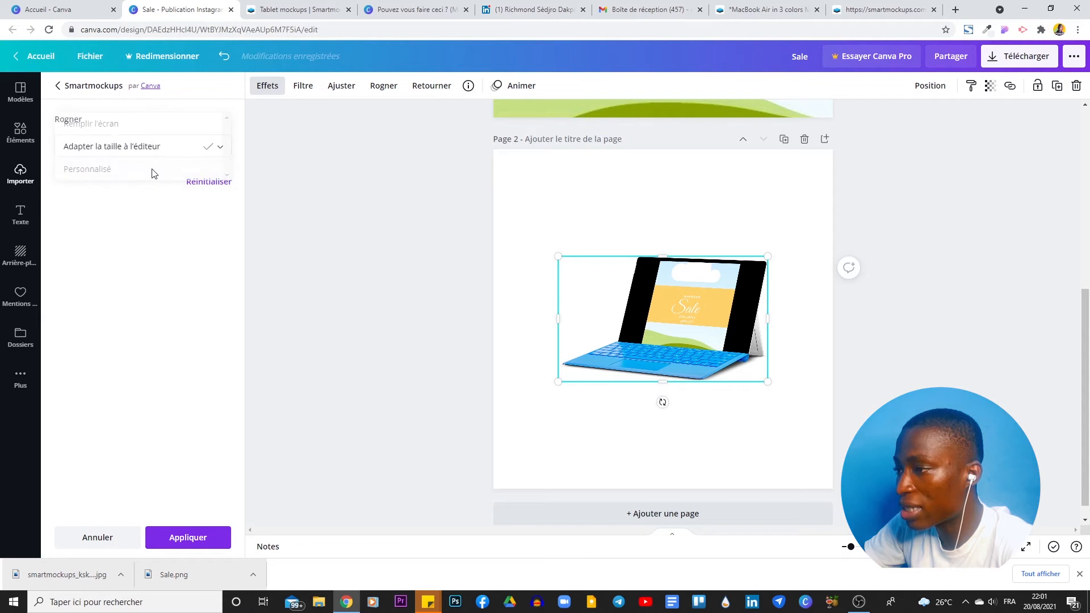
{"action": "left_click", "coordinate": [152, 170]}
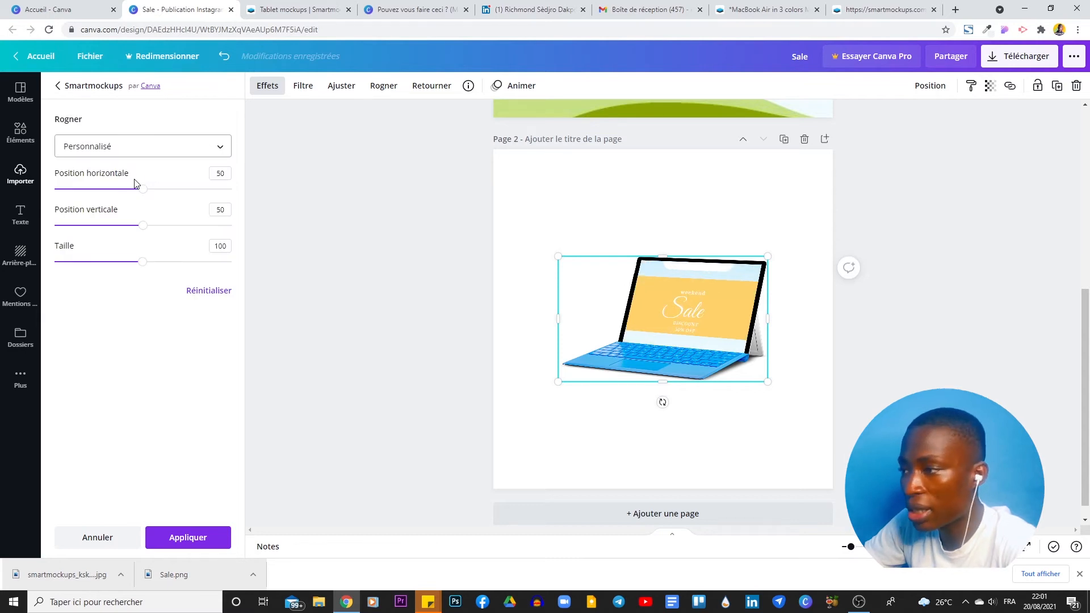
{"action": "mouse_move", "coordinate": [143, 189]}
{"action": "left_mouse_down"}
{"action": "mouse_move", "coordinate": [57, 192]}
{"action": "mouse_move", "coordinate": [226, 192]}
{"action": "mouse_move", "coordinate": [148, 191]}
{"action": "left_mouse_up"}
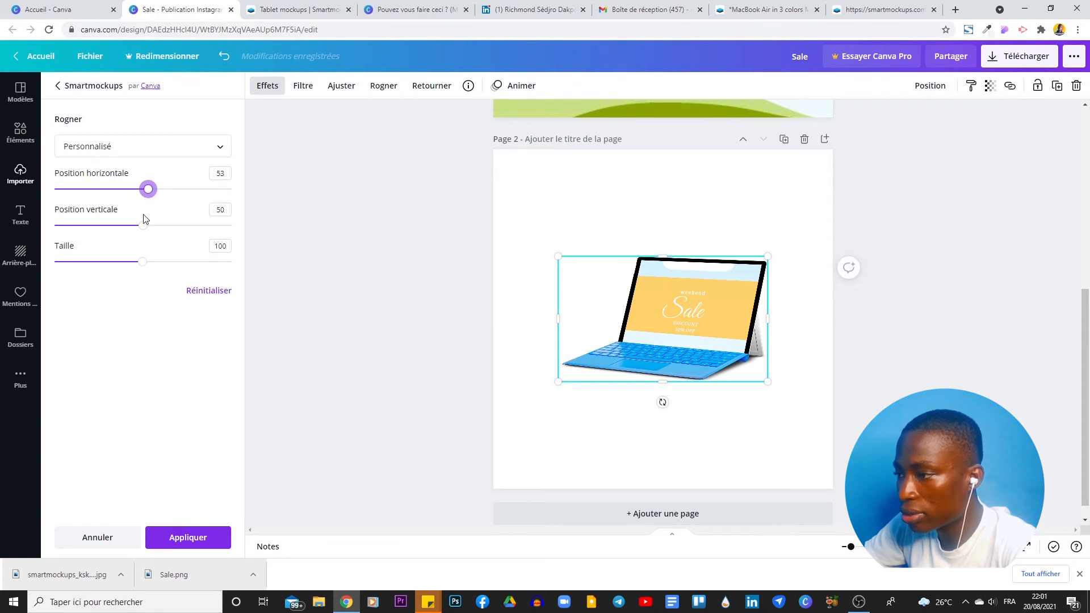
{"action": "left_click_drag", "start_coordinate": [145, 230], "coordinate": [88, 226]}
{"action": "left_click_drag", "start_coordinate": [142, 263], "coordinate": [118, 260]}
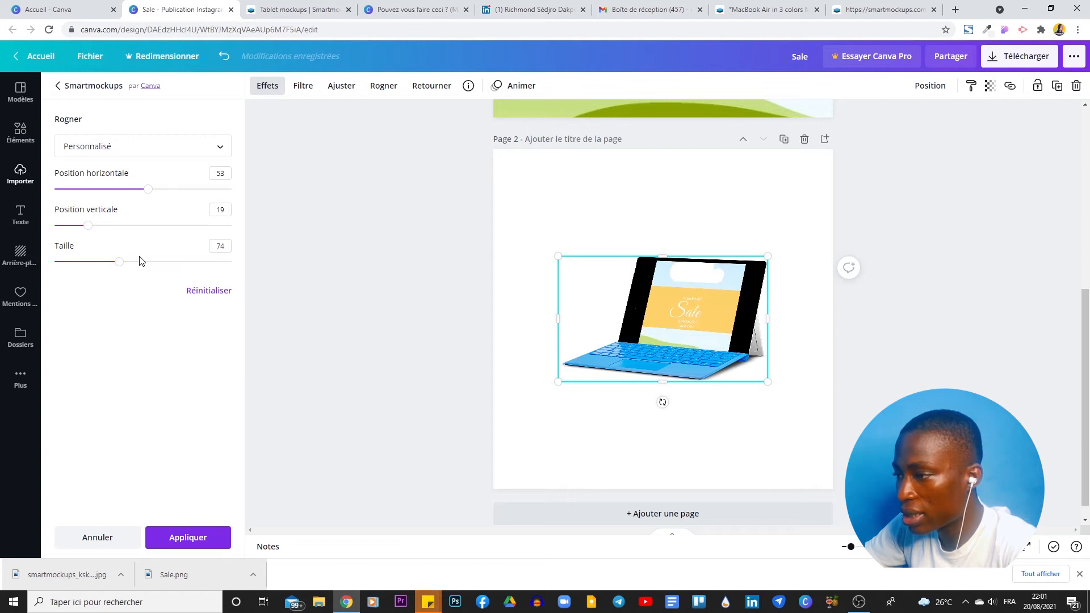
{"action": "left_click", "coordinate": [148, 226]}
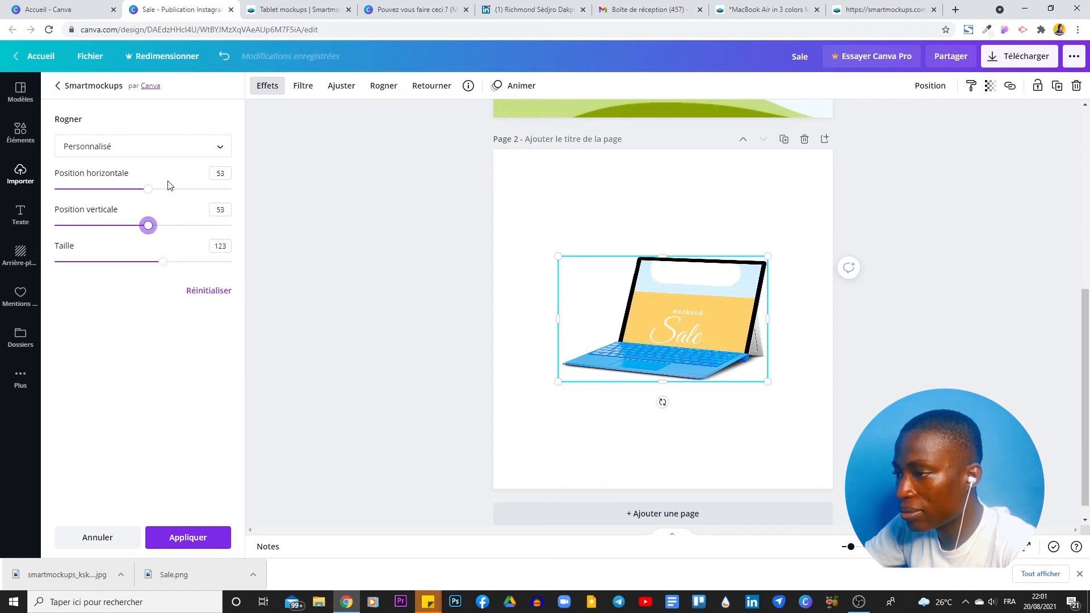
{"action": "left_click", "coordinate": [176, 189]}
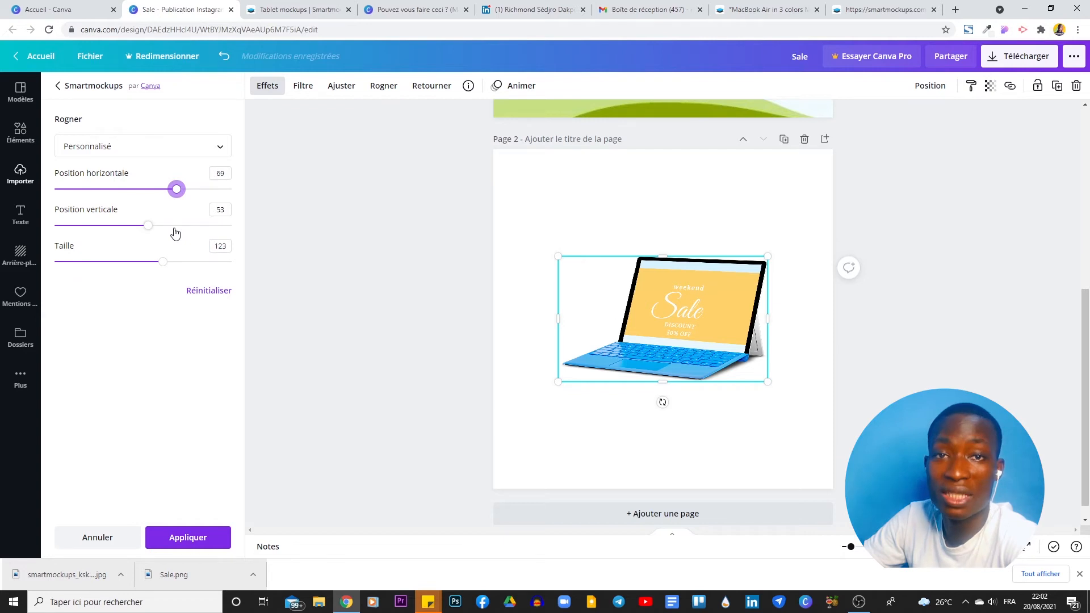
Step: Reset the mockup's crop settings, apply the Laptop 20 effect and deselect the image
{"action": "left_click", "coordinate": [198, 293]}
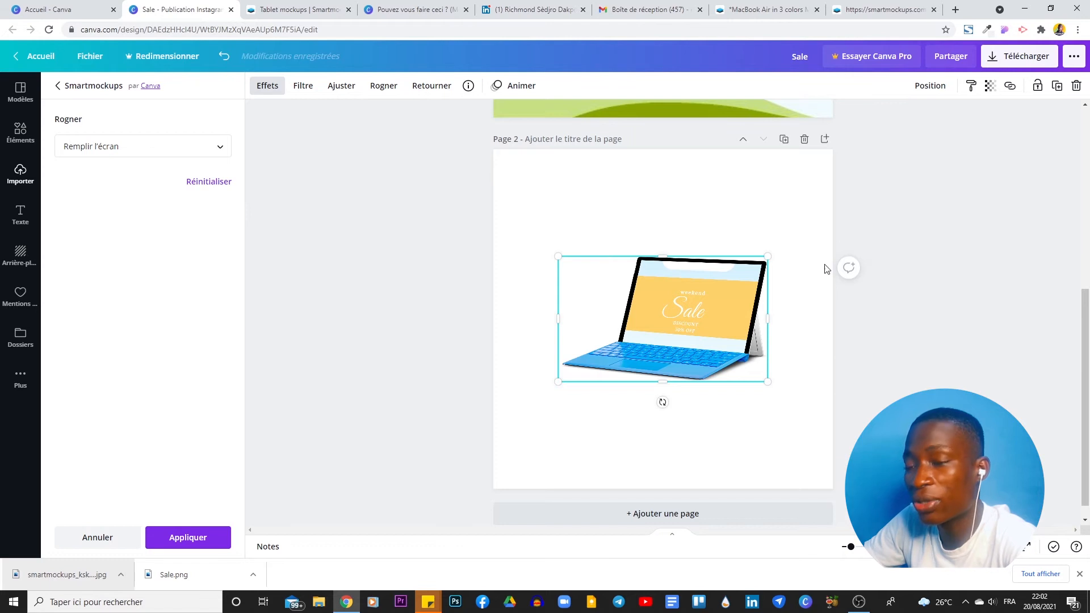
{"action": "left_click", "coordinate": [204, 539]}
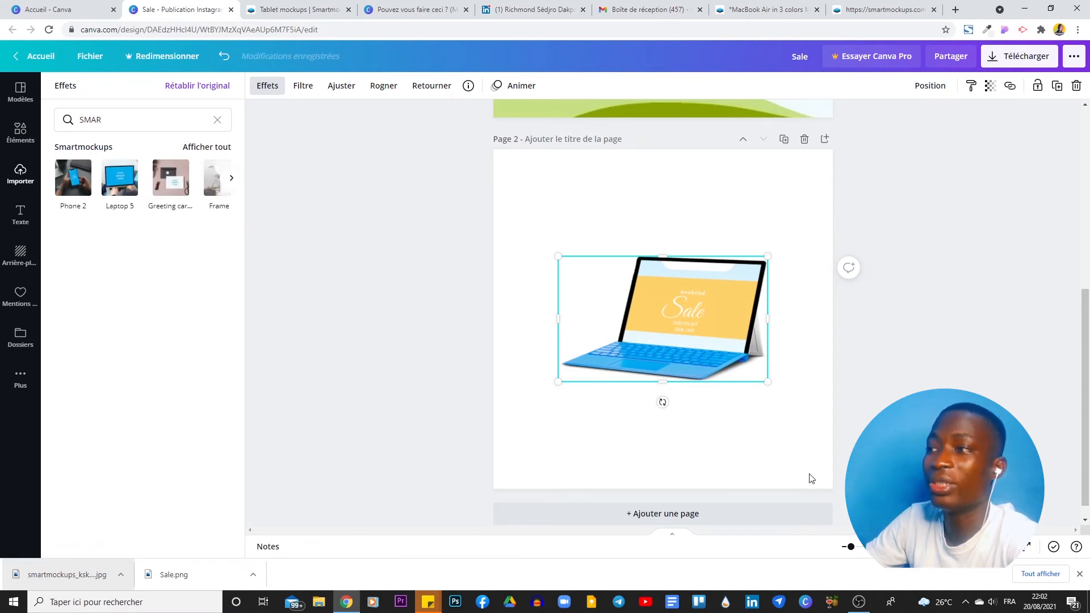
{"action": "key", "text": "Escape"}
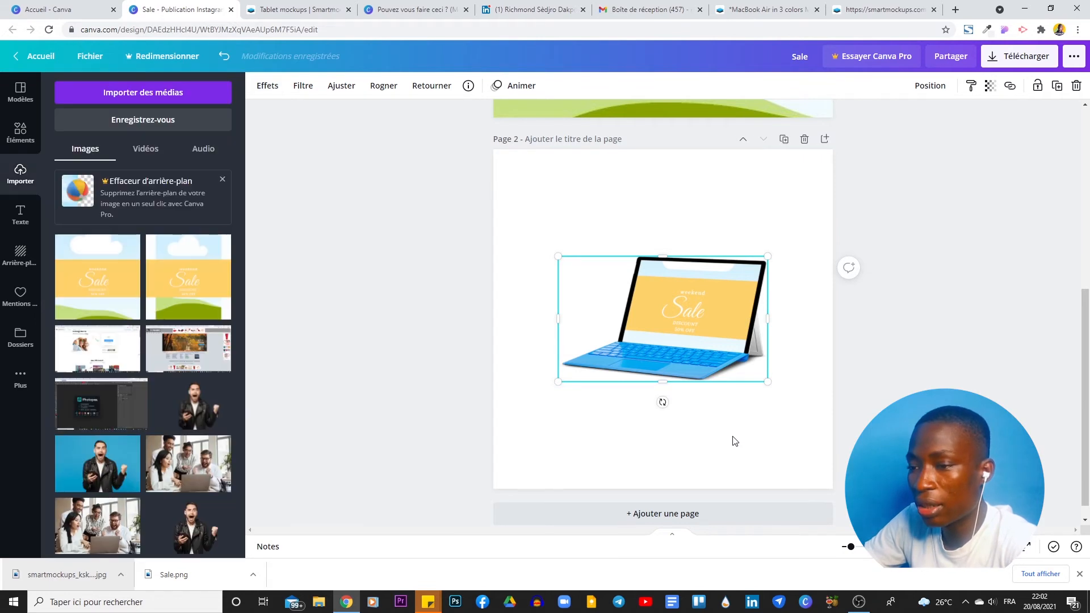
{"action": "left_click", "coordinate": [735, 441]}
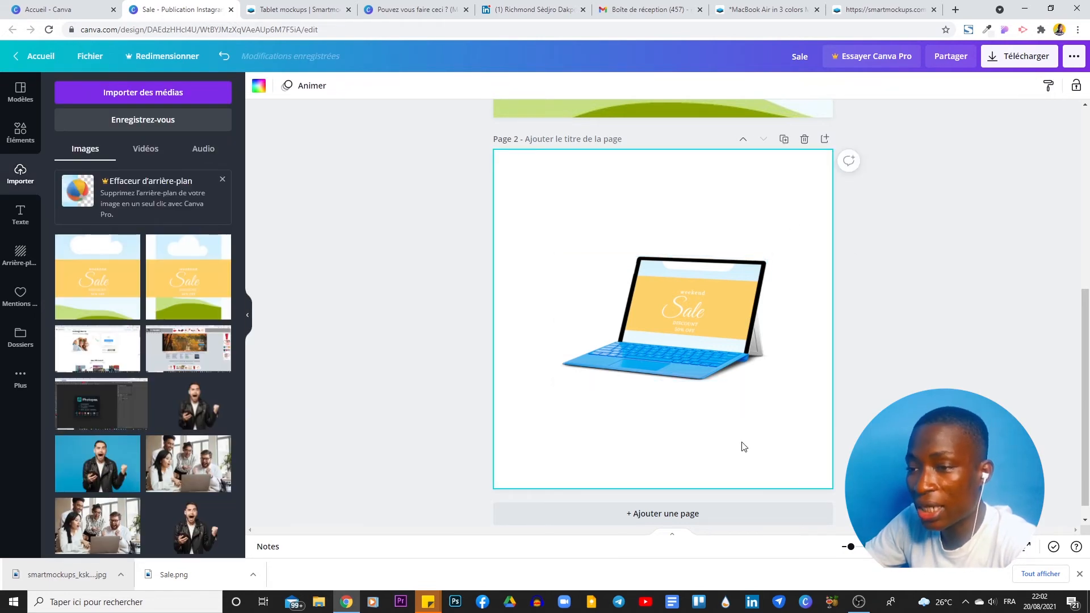
Step: Move the laptop mockup slightly up and to the left on page 2 of the Sale design
{"action": "left_click_drag", "start_coordinate": [685, 329], "coordinate": [677, 294]}
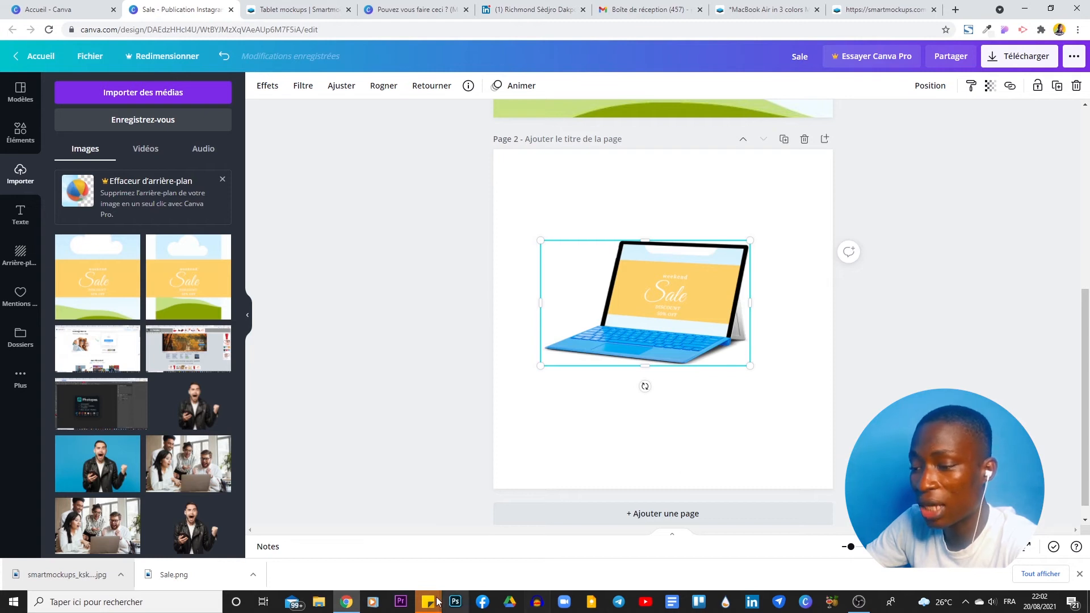
{"action": "left_click", "coordinate": [343, 604]}
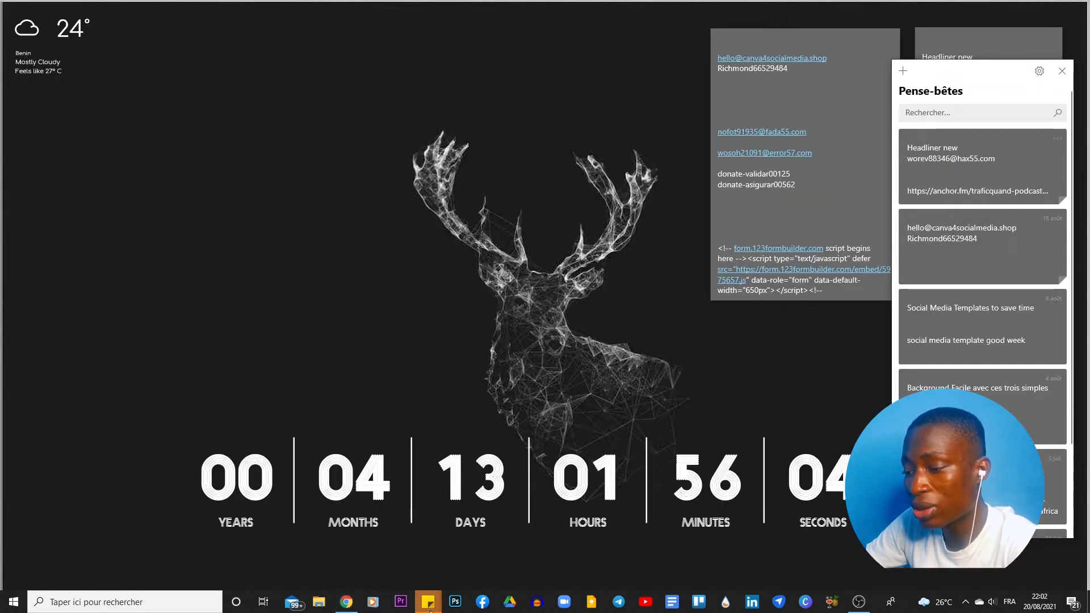
{"action": "left_click", "coordinate": [348, 604]}
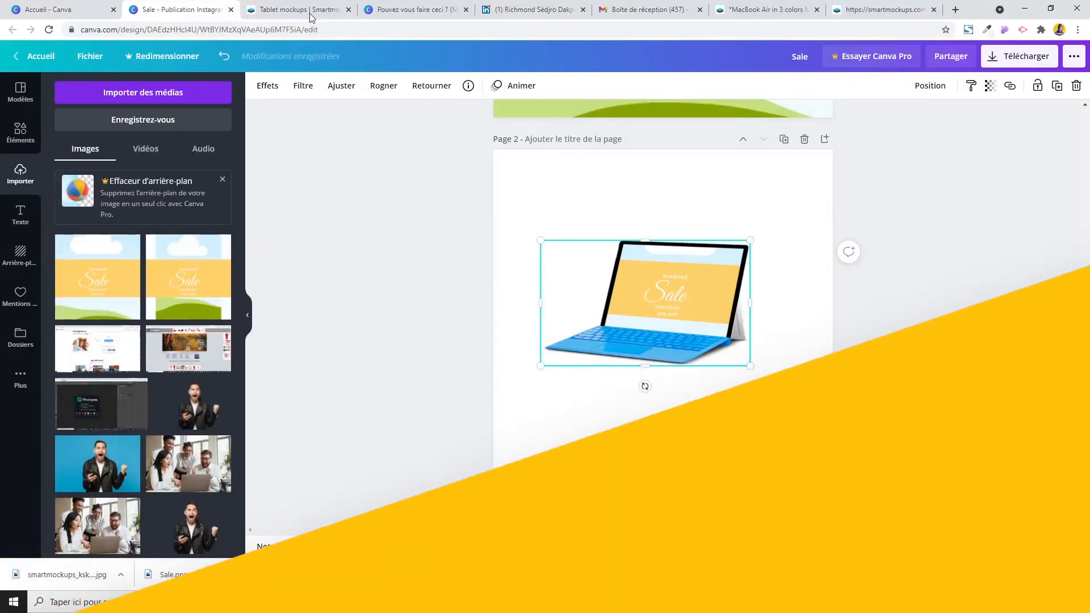
Step: Review the "Pouvez vous faire ceci ? (Mockups)" design, checking pages 8 and 10 and the laptop mockup on page 1 up close
{"action": "left_click", "coordinate": [309, 12]}
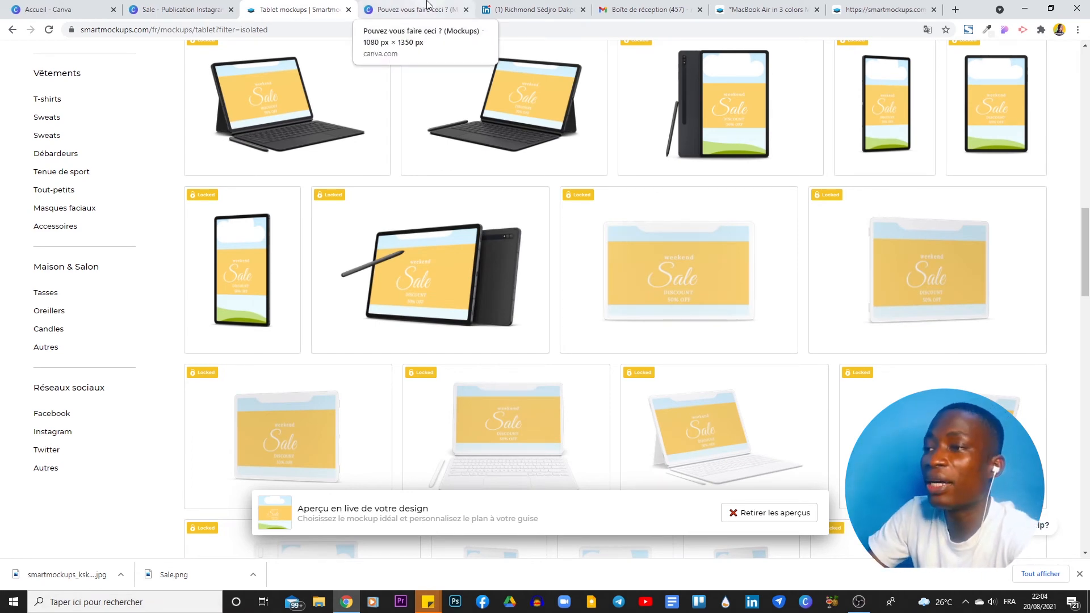
{"action": "scroll", "coordinate": [189, 61], "scroll_direction": "up", "scroll_amount": 10}
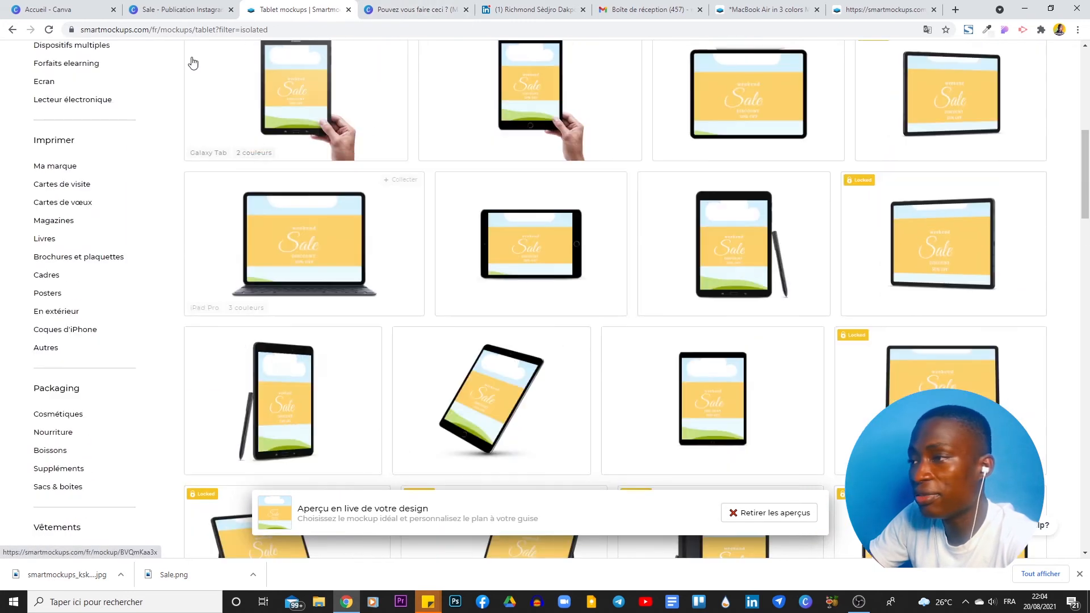
{"action": "left_click", "coordinate": [165, 8]}
{"action": "left_click", "coordinate": [410, 10]}
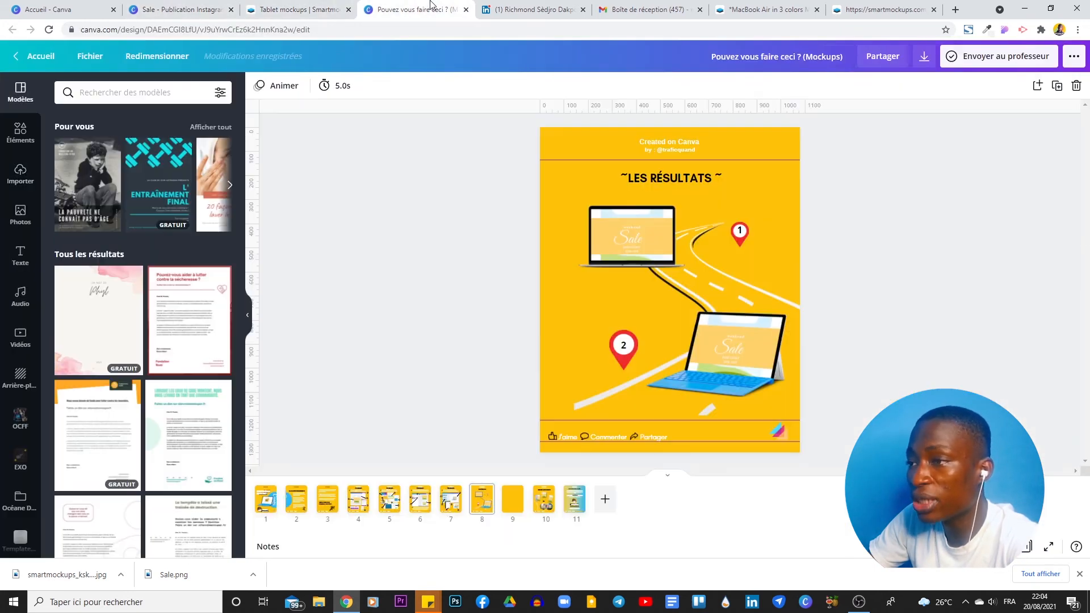
{"action": "left_click", "coordinate": [544, 505]}
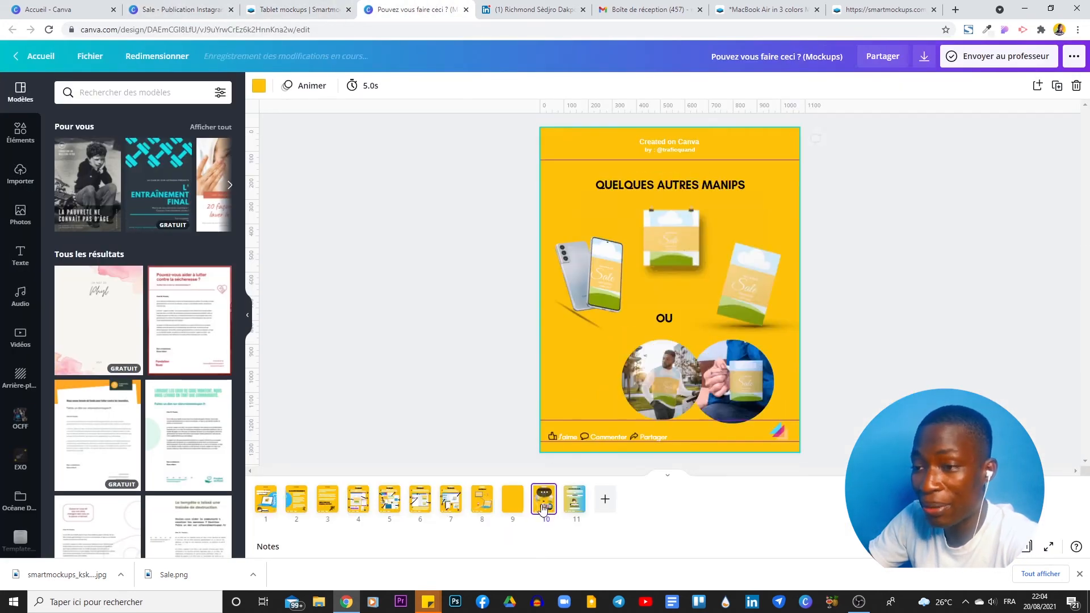
{"action": "left_click", "coordinate": [266, 500]}
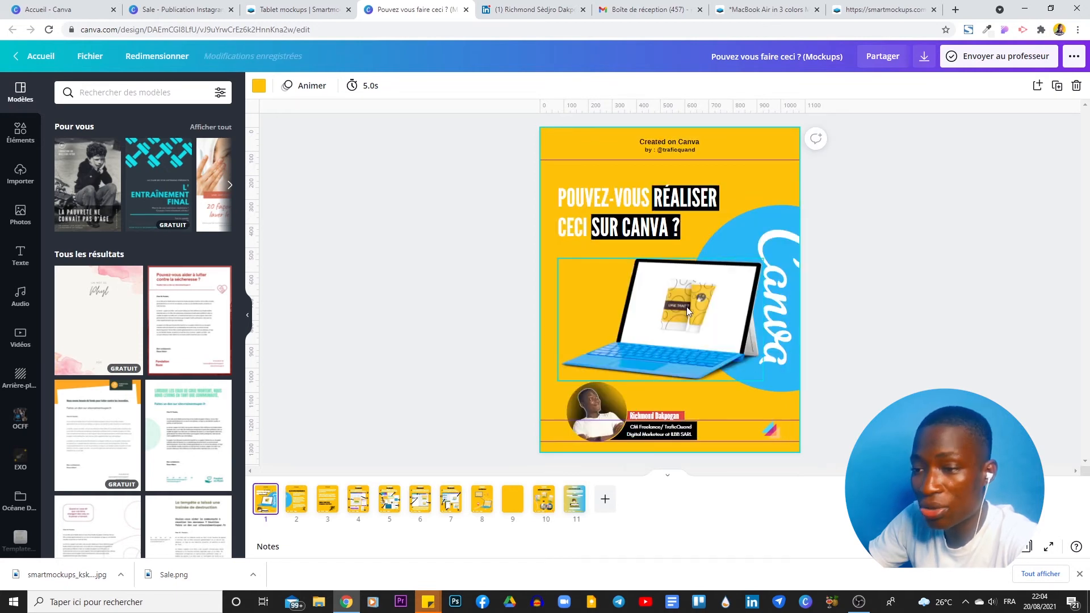
{"action": "scroll", "coordinate": [678, 304], "scroll_direction": "up", "scroll_amount": 5}
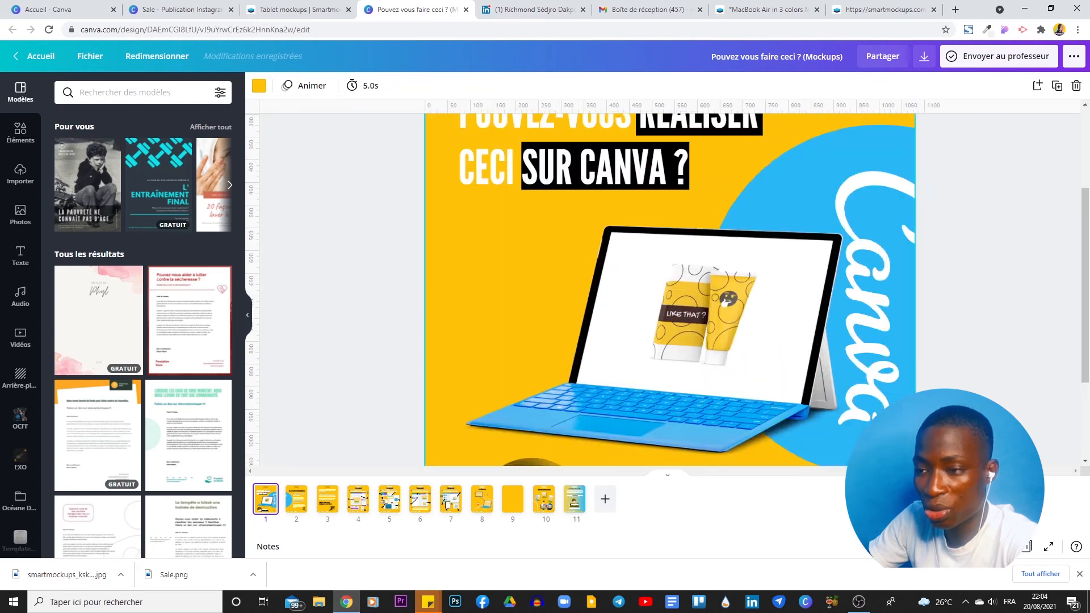
{"action": "scroll", "coordinate": [679, 304], "scroll_direction": "up", "scroll_amount": 1}
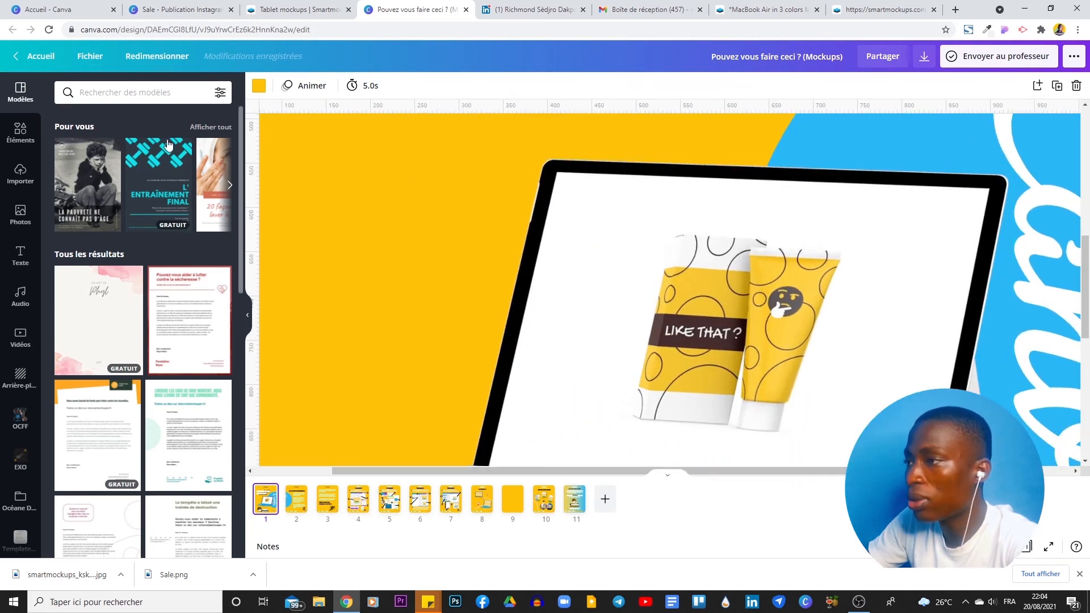
Step: Return to the Sale design, deselect the laptop mockup and view the original artwork on page 1
{"action": "left_click", "coordinate": [298, 10]}
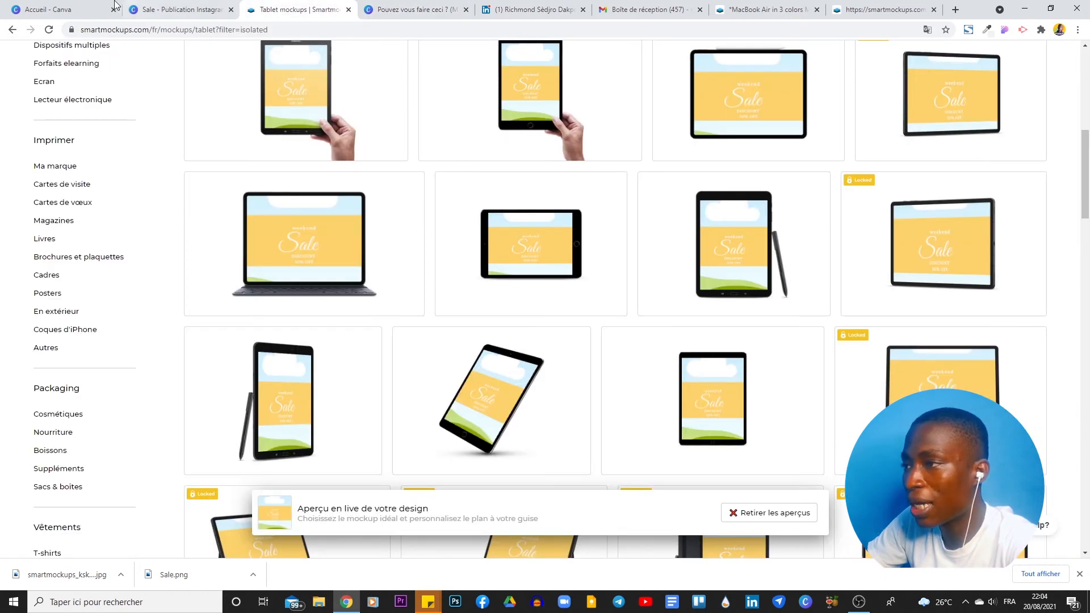
{"action": "left_click", "coordinate": [181, 10]}
{"action": "left_click", "coordinate": [492, 182]}
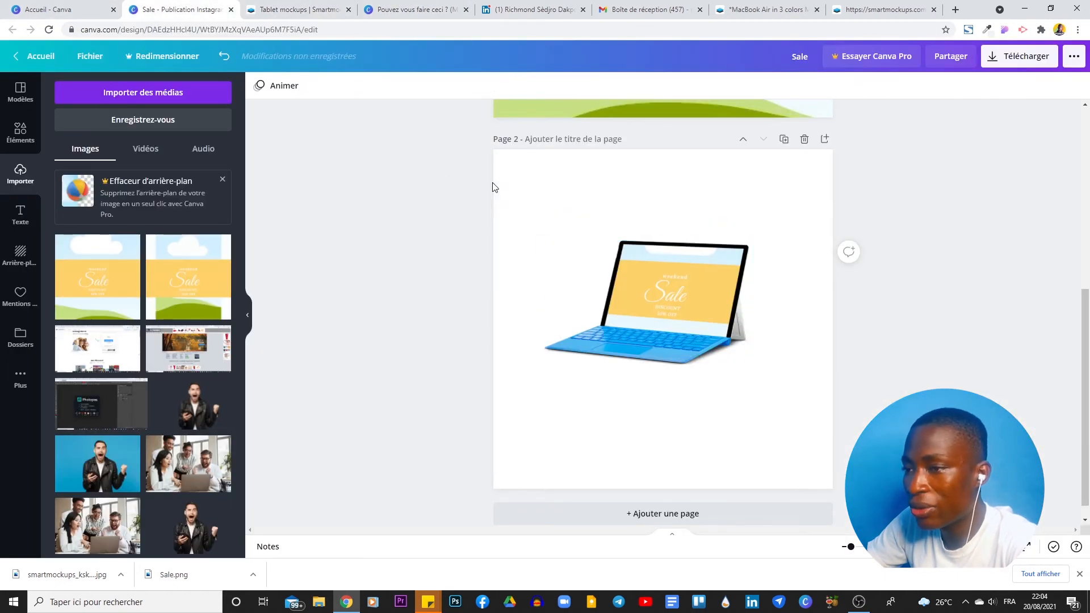
{"action": "scroll", "coordinate": [591, 211], "scroll_direction": "up", "scroll_amount": 6}
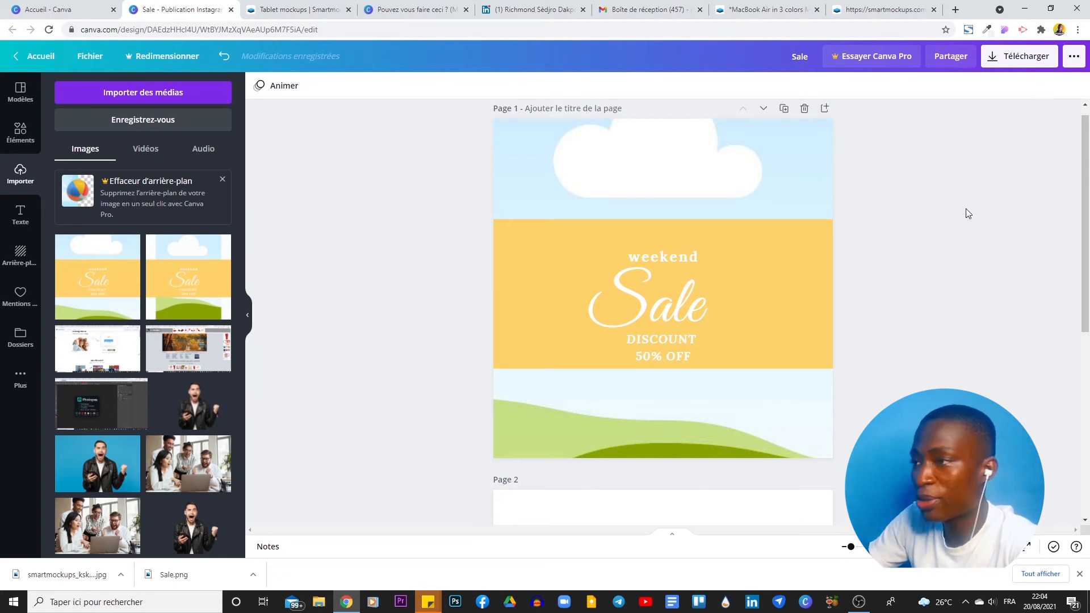
Step: Look through the isolated tablet mockups on the Smartmockups site that preview the Sale design
{"action": "left_click", "coordinate": [277, 9]}
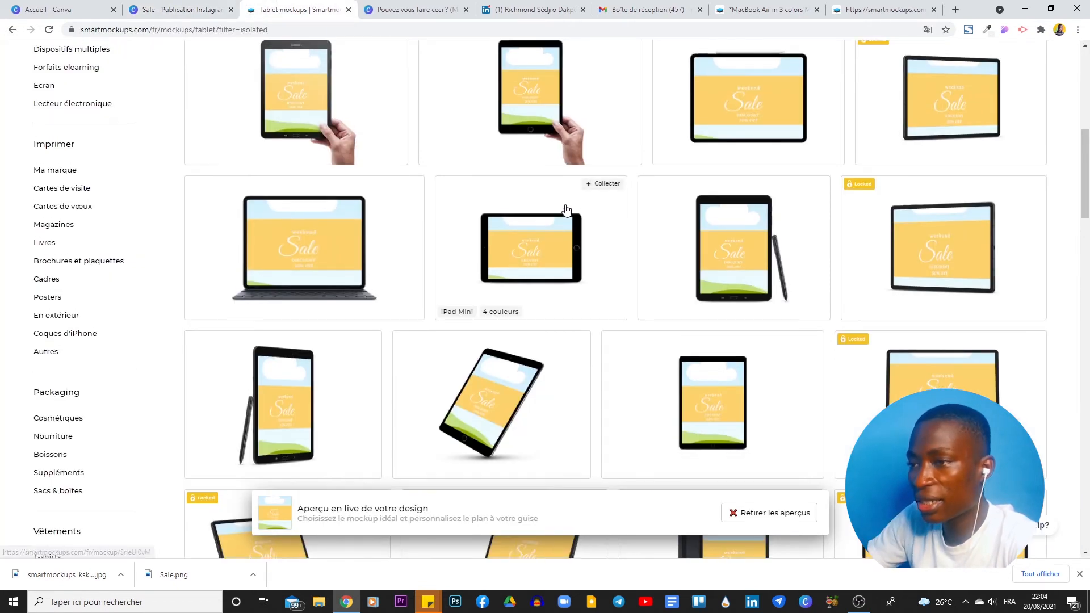
{"action": "scroll", "coordinate": [566, 203], "scroll_direction": "up", "scroll_amount": 9}
{"action": "scroll", "coordinate": [469, 333], "scroll_direction": "down", "scroll_amount": 15}
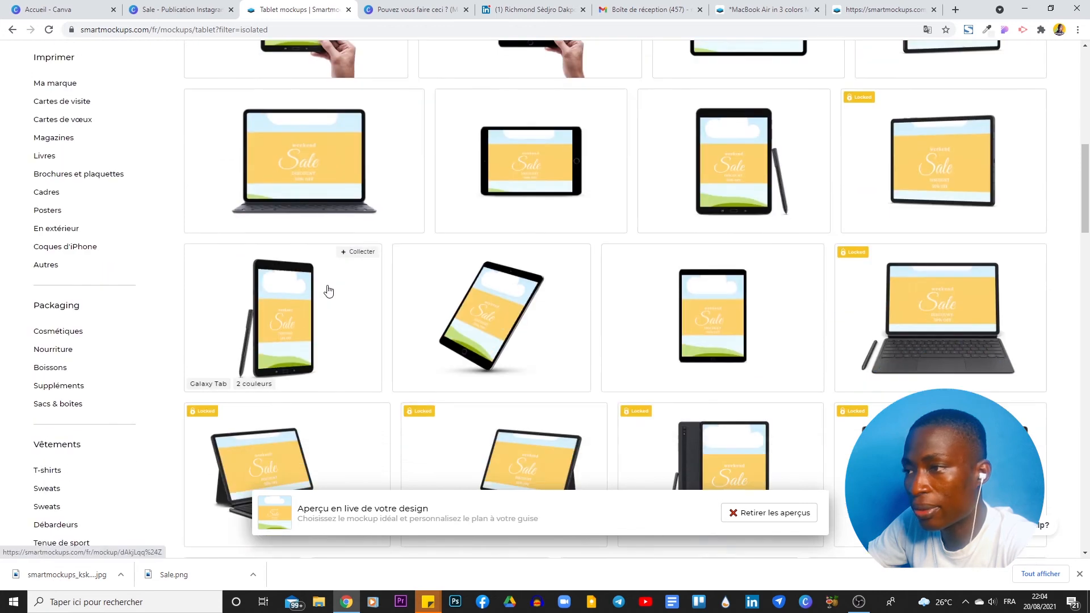
{"action": "left_click", "coordinate": [148, 7]}
{"action": "left_click", "coordinate": [270, 7]}
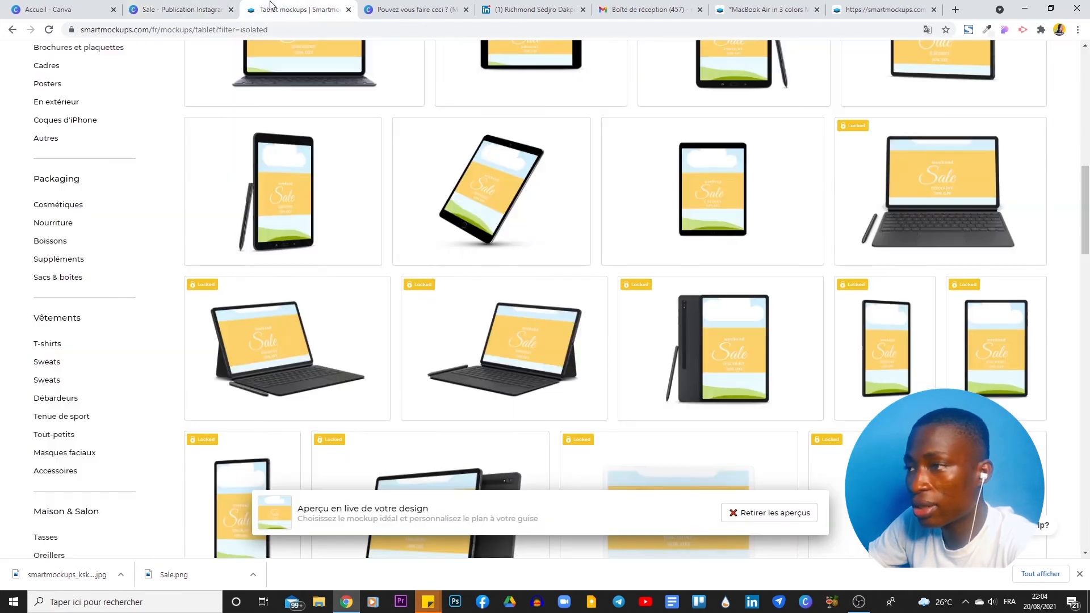
{"action": "scroll", "coordinate": [581, 205], "scroll_direction": "up", "scroll_amount": 10}
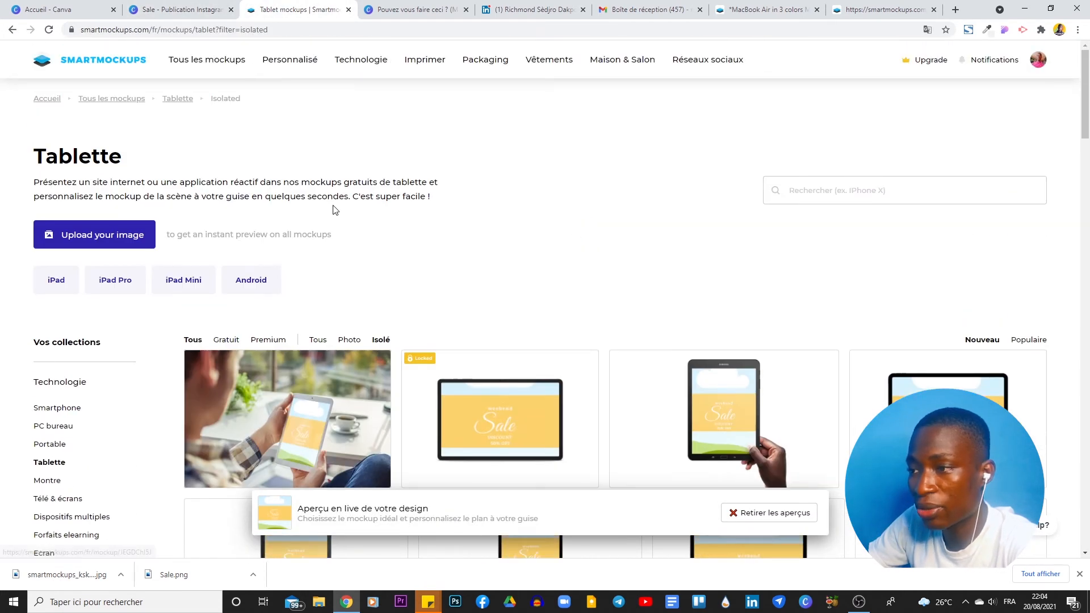
Step: Search the Sale design's publishing options for "SM" and open the Smartmockups option for Page 1
{"action": "left_click", "coordinate": [198, 7]}
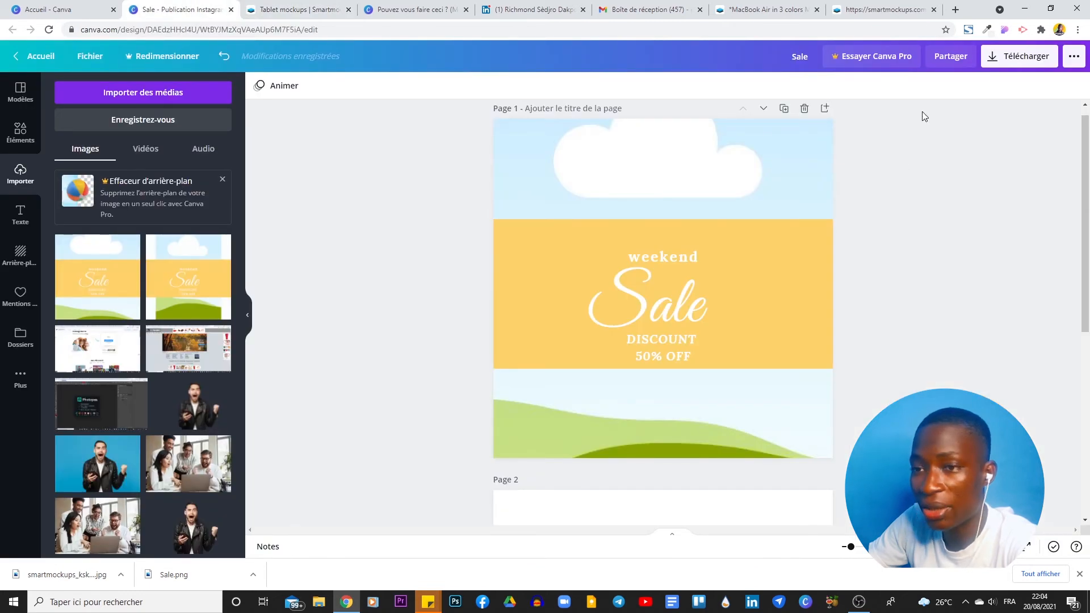
{"action": "left_click", "coordinate": [943, 57]}
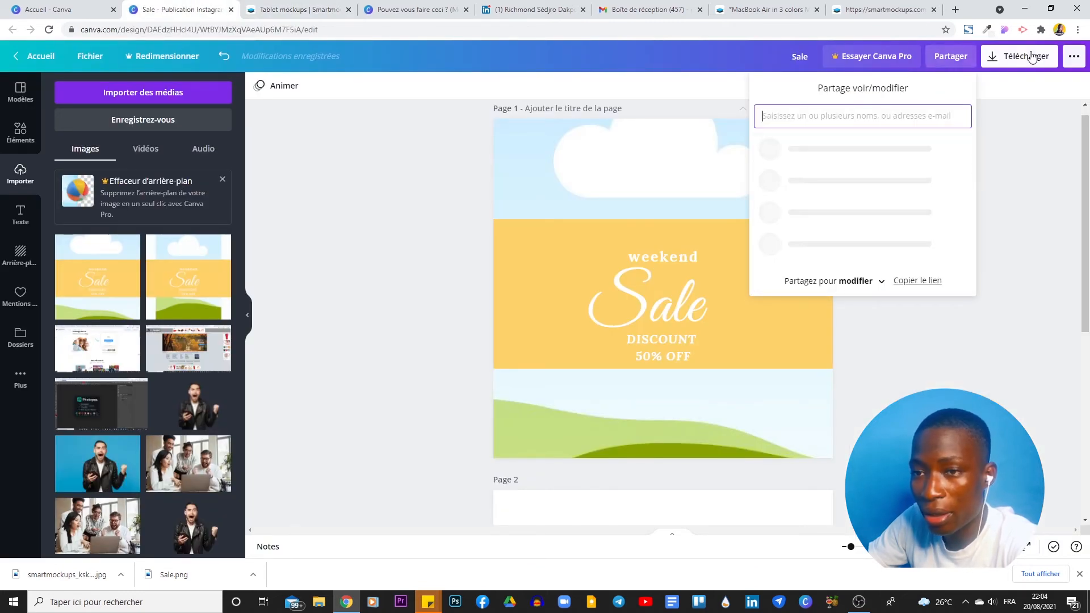
{"action": "left_click", "coordinate": [1075, 57]}
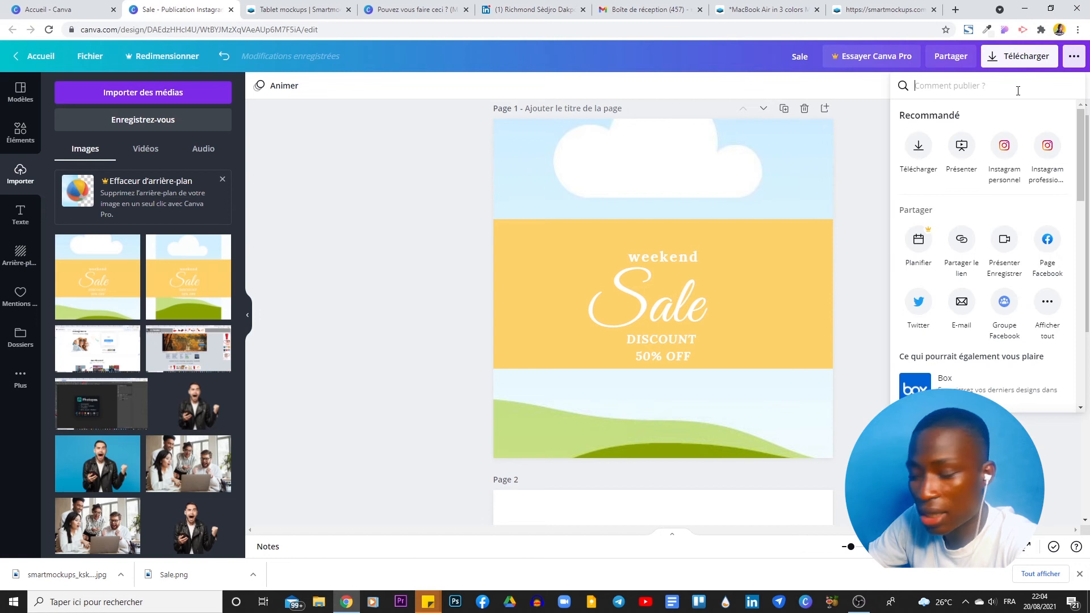
{"action": "type", "text": "SM"}
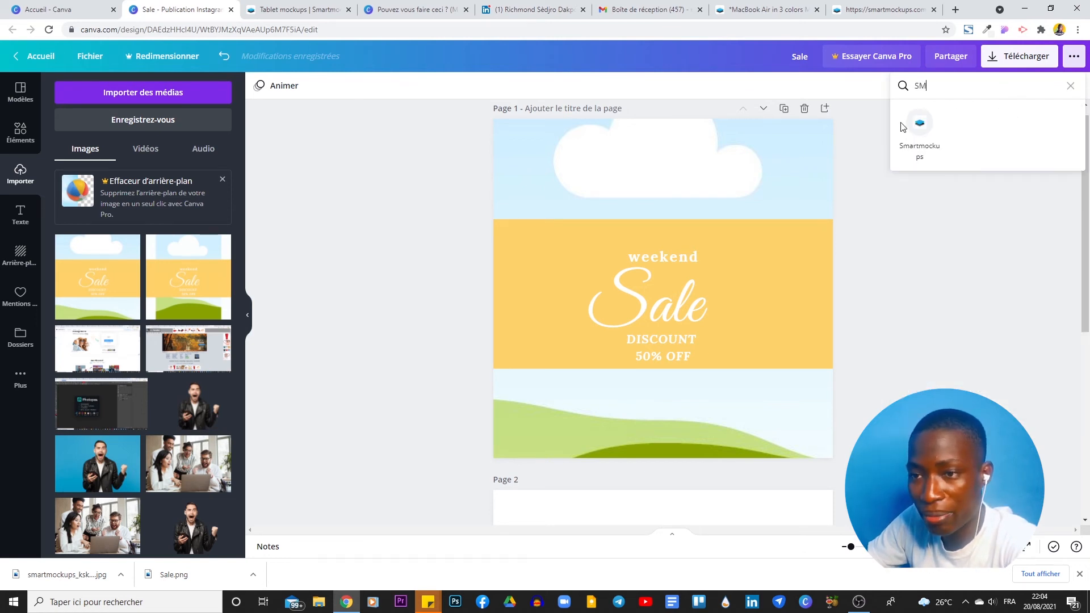
{"action": "left_click", "coordinate": [921, 125]}
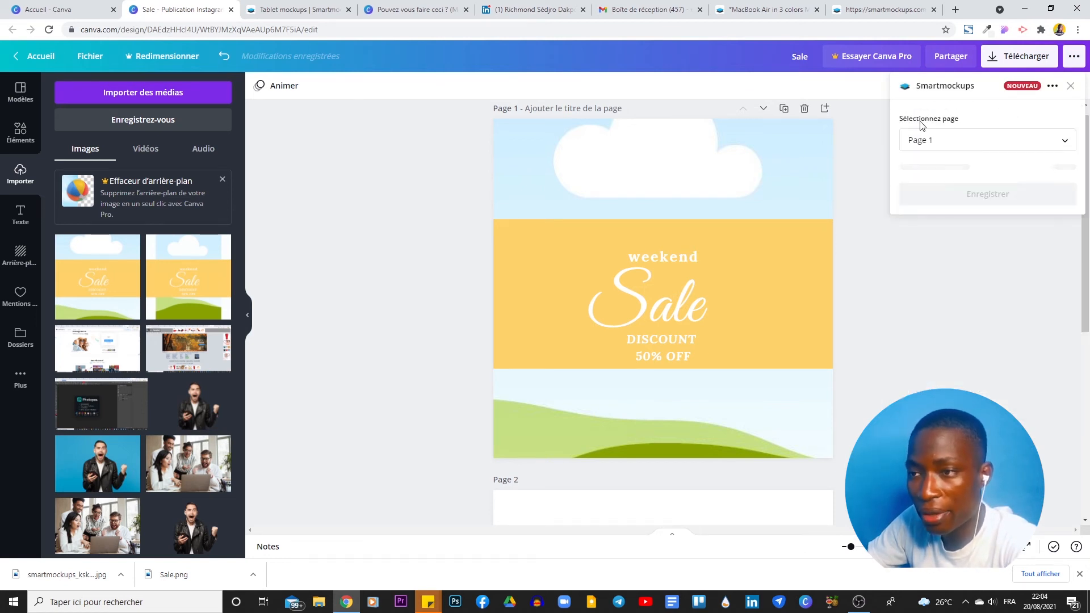
{"action": "left_click", "coordinate": [924, 150]}
{"action": "left_click", "coordinate": [944, 149]}
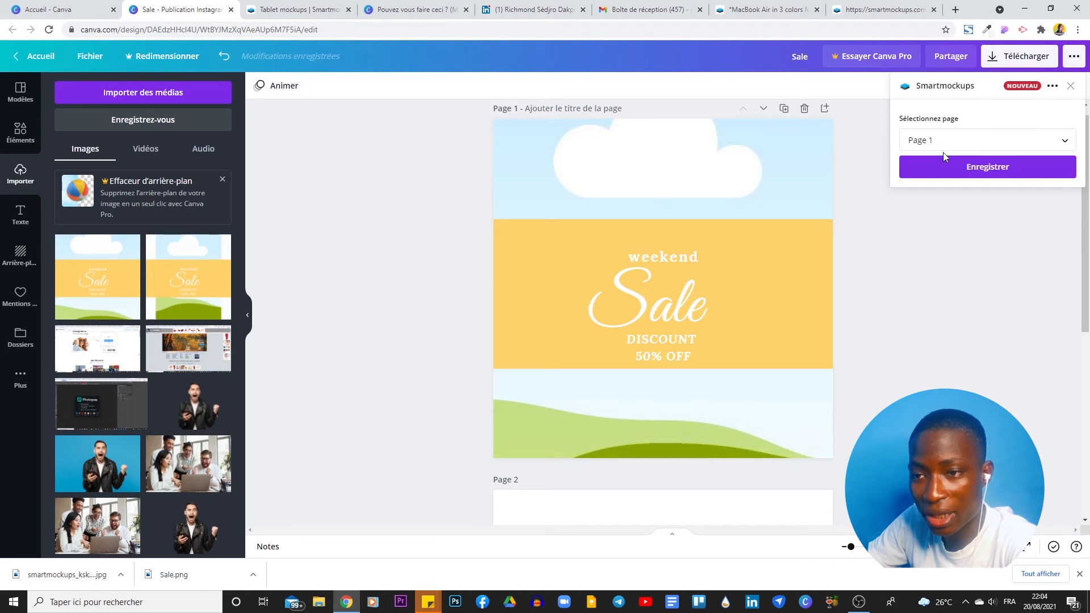
Step: Switch to the Smartmockups site and open the Cosmétiques category of packaging mockups
{"action": "left_click", "coordinate": [309, 8]}
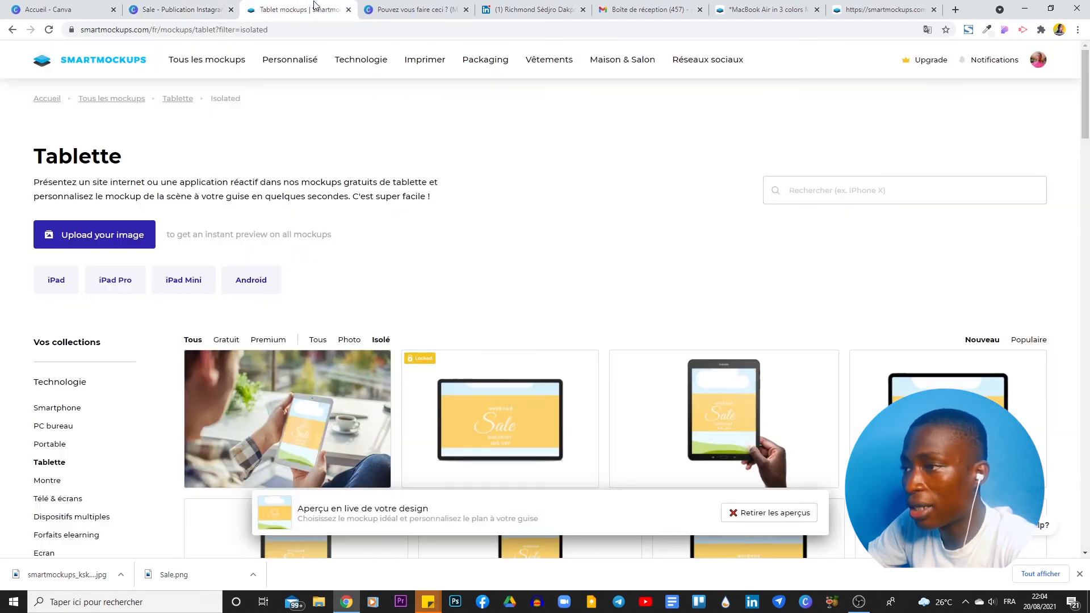
{"action": "scroll", "coordinate": [474, 281], "scroll_direction": "down", "scroll_amount": 4}
{"action": "scroll", "coordinate": [503, 287], "scroll_direction": "up", "scroll_amount": 4}
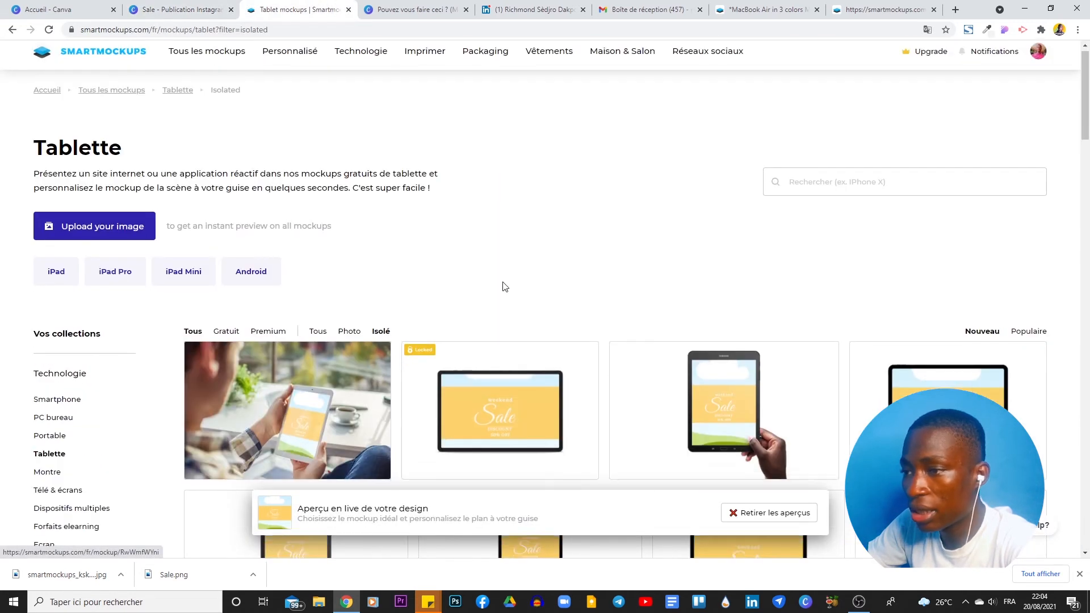
{"action": "scroll", "coordinate": [502, 284], "scroll_direction": "down", "scroll_amount": 2}
{"action": "scroll", "coordinate": [503, 282], "scroll_direction": "down", "scroll_amount": 2}
{"action": "scroll", "coordinate": [503, 284], "scroll_direction": "up", "scroll_amount": 4}
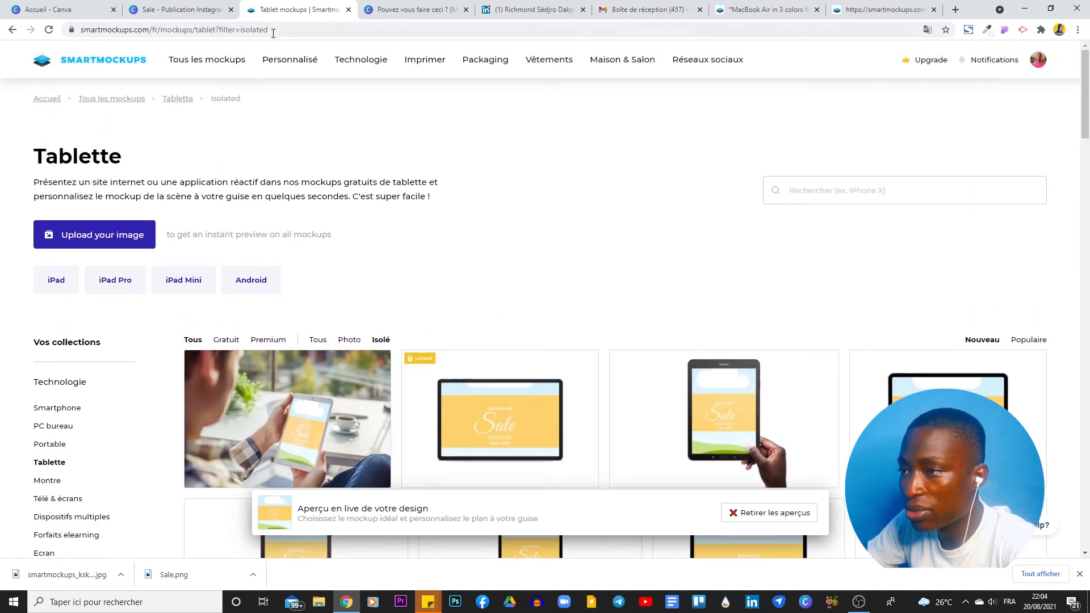
{"action": "mouse_move", "coordinate": [485, 63]}
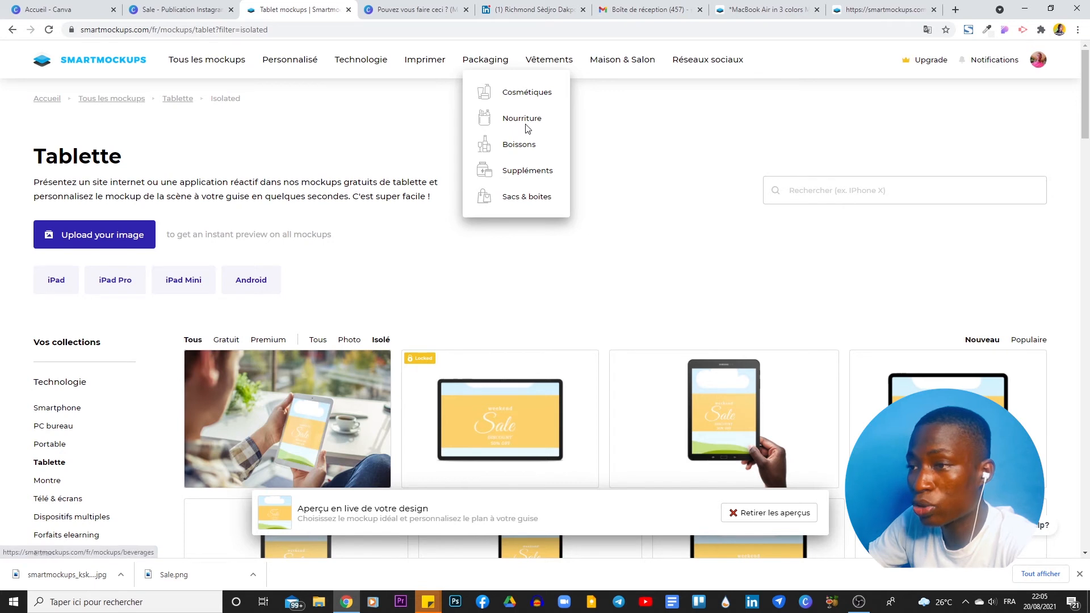
{"action": "left_click", "coordinate": [531, 98]}
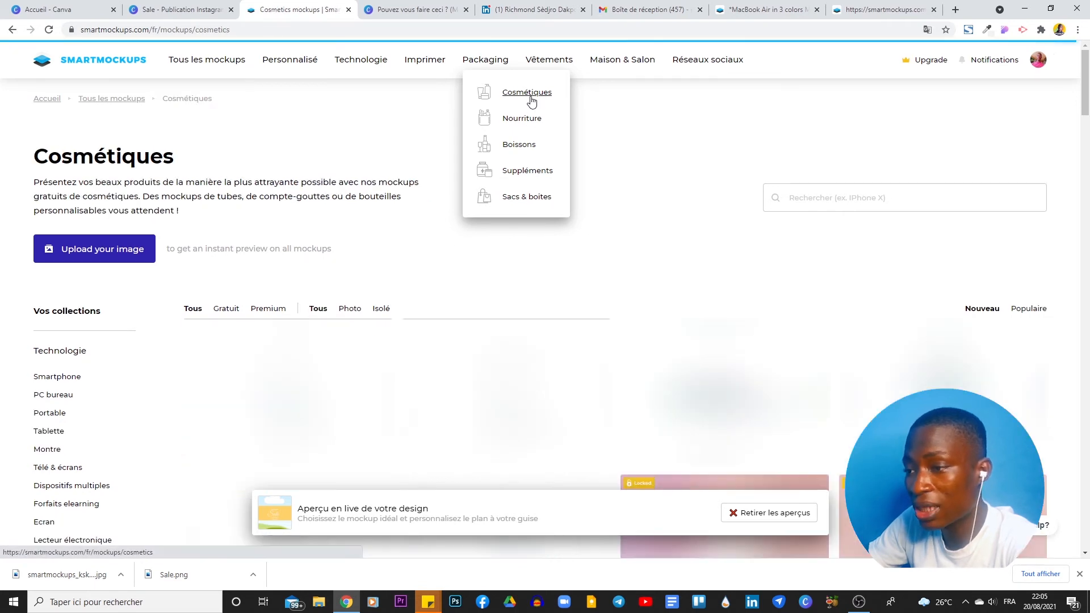
Step: Examine the cosmetics packaging mockups previewed with the Sale design, from bottles and jars to the staged product scenes
{"action": "scroll", "coordinate": [698, 194], "scroll_direction": "down", "scroll_amount": 2}
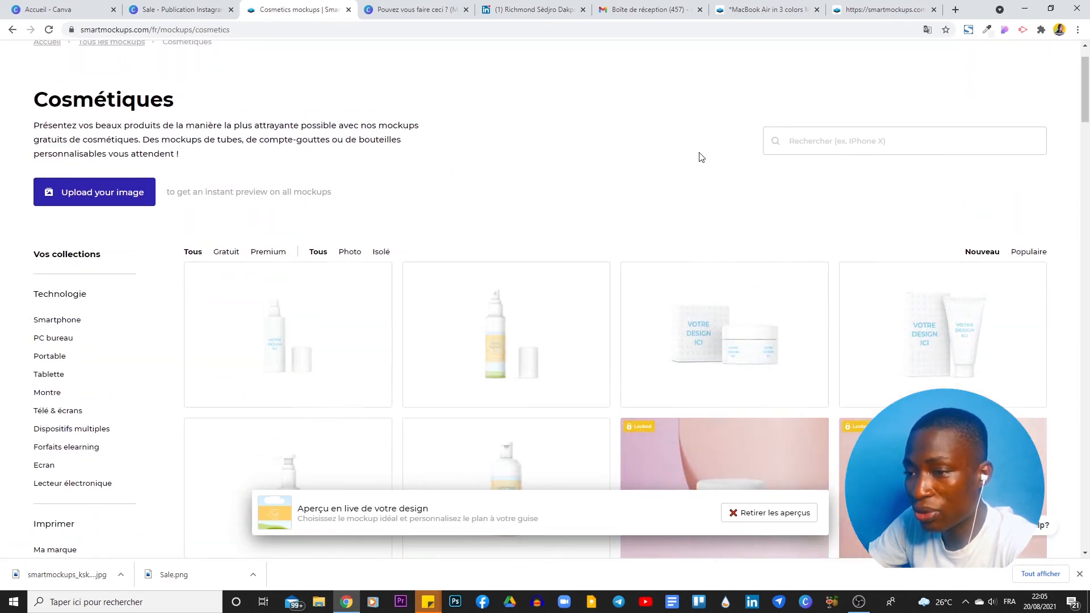
{"action": "scroll", "coordinate": [700, 161], "scroll_direction": "down", "scroll_amount": 2}
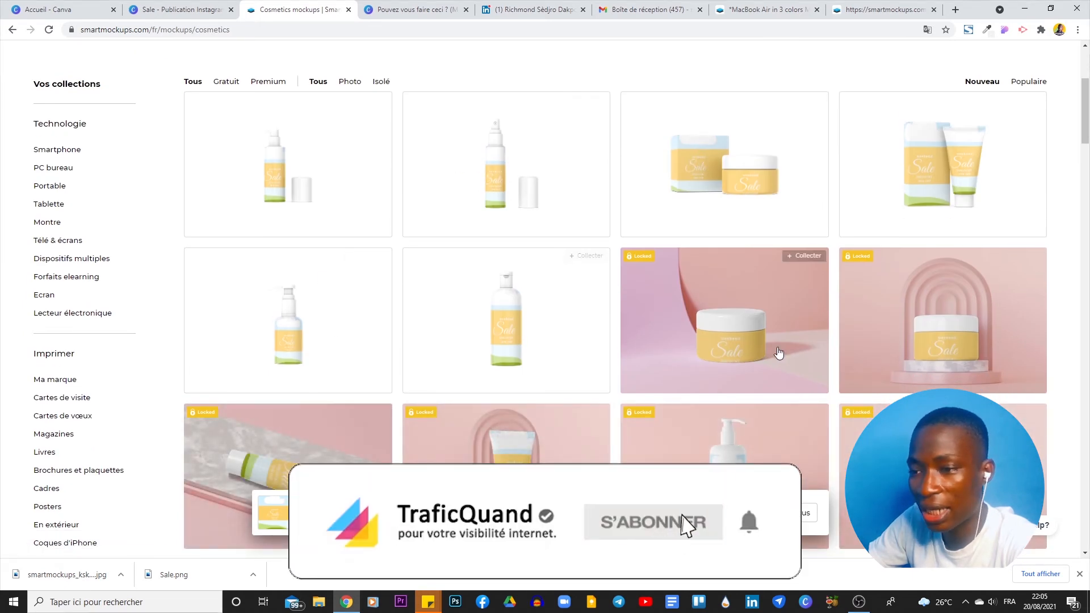
{"action": "scroll", "coordinate": [779, 353], "scroll_direction": "down", "scroll_amount": 4}
{"action": "scroll", "coordinate": [842, 268], "scroll_direction": "up", "scroll_amount": 4}
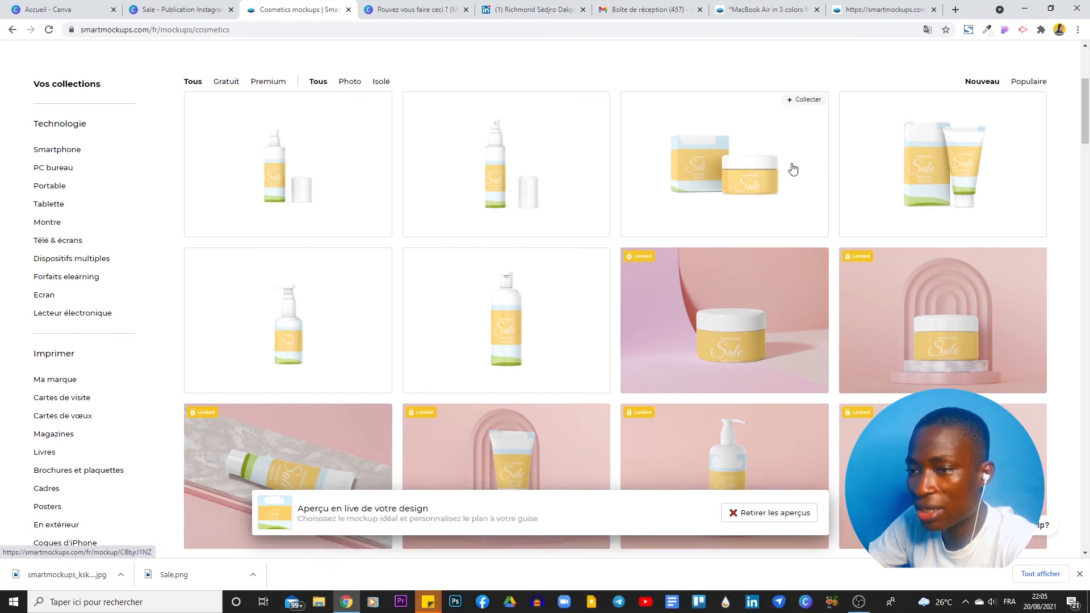
{"action": "scroll", "coordinate": [315, 317], "scroll_direction": "down", "scroll_amount": 12}
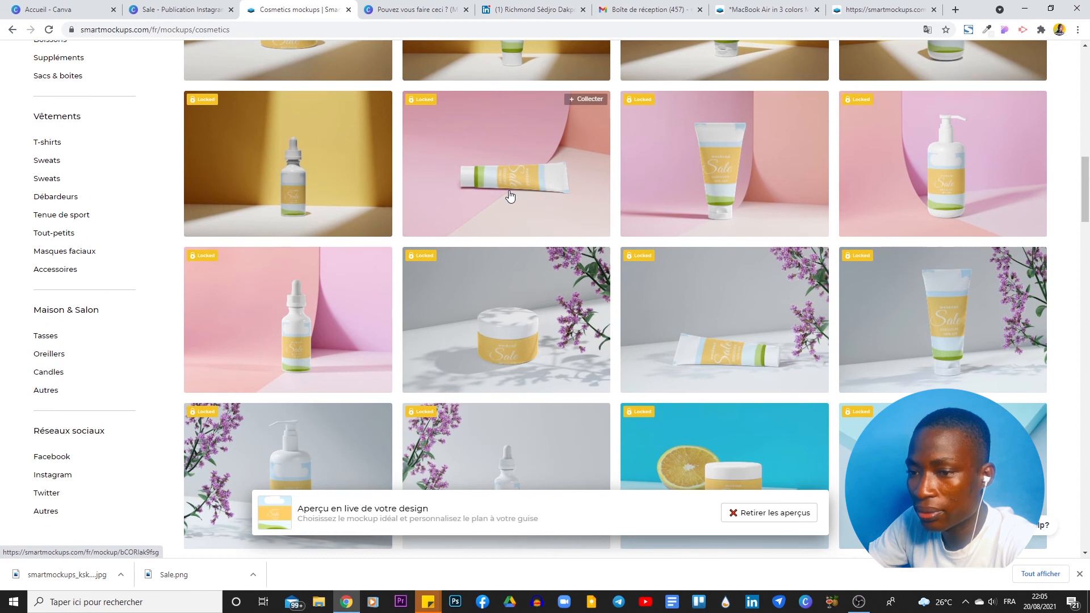
{"action": "scroll", "coordinate": [510, 196], "scroll_direction": "down", "scroll_amount": 8}
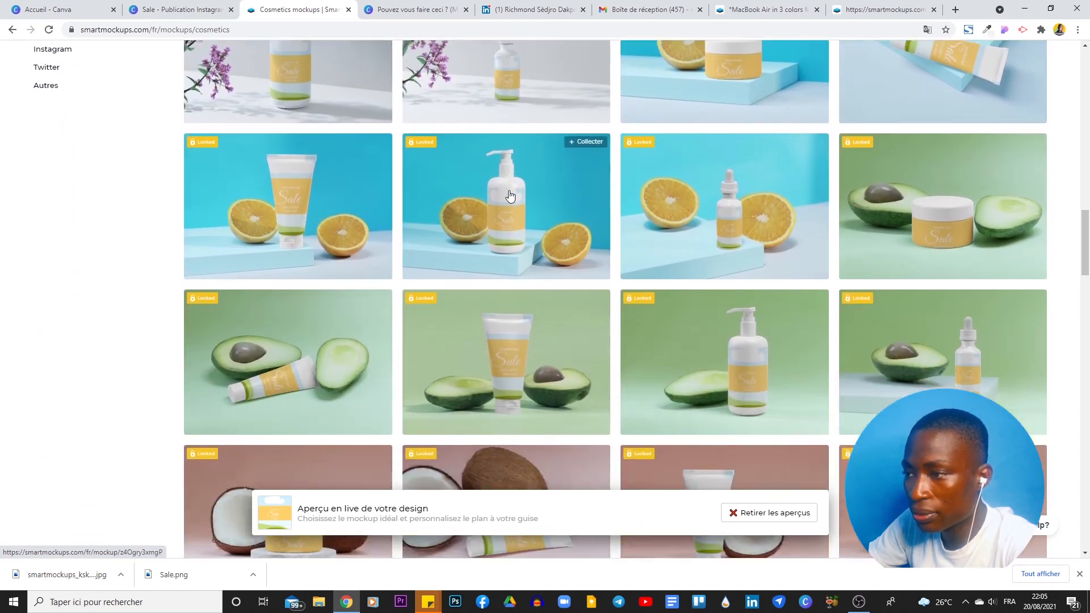
{"action": "scroll", "coordinate": [510, 195], "scroll_direction": "down", "scroll_amount": 10}
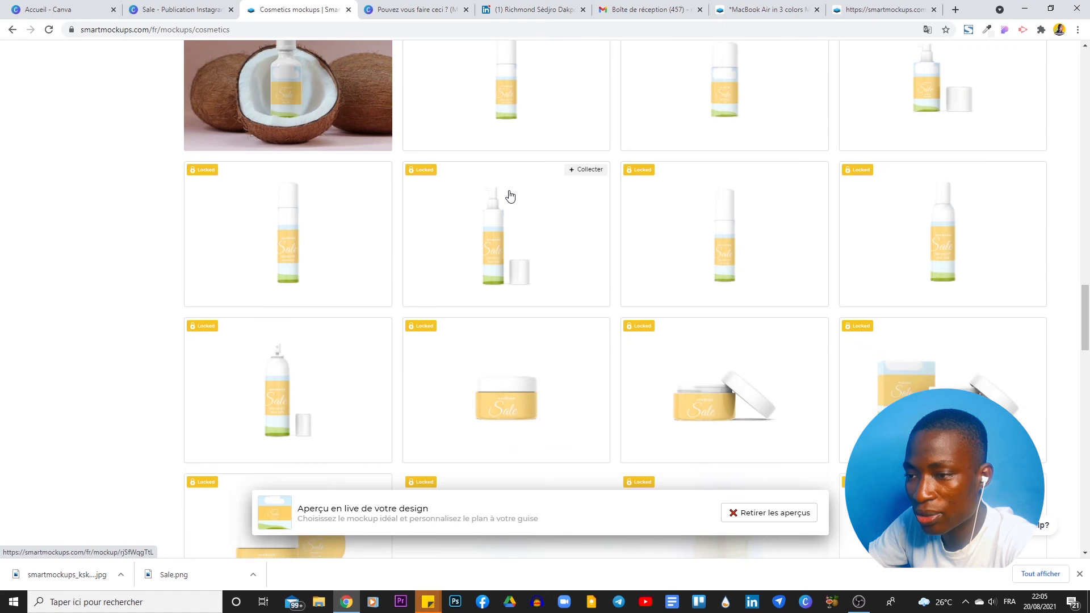
{"action": "scroll", "coordinate": [510, 195], "scroll_direction": "down", "scroll_amount": 10}
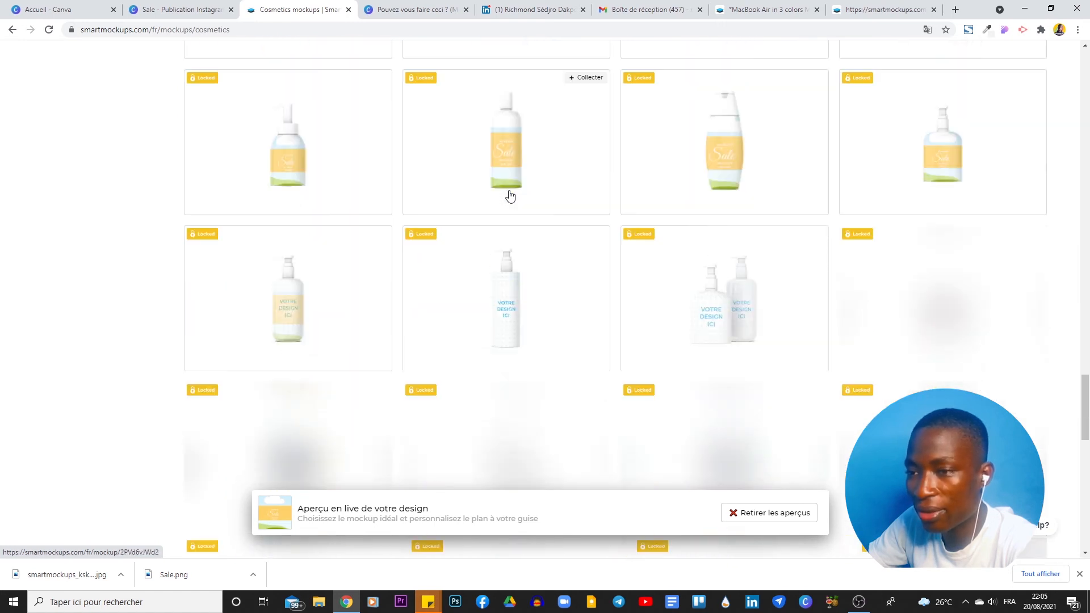
Step: Review the rest of the Cosmétiques mockups, including pump bottles, droppers, metal tins, tubes and the citrus, avocado and coconut scenes
{"action": "scroll", "coordinate": [510, 196], "scroll_direction": "down", "scroll_amount": 12}
{"action": "scroll", "coordinate": [510, 196], "scroll_direction": "down", "scroll_amount": 2}
{"action": "scroll", "coordinate": [510, 196], "scroll_direction": "up", "scroll_amount": 5}
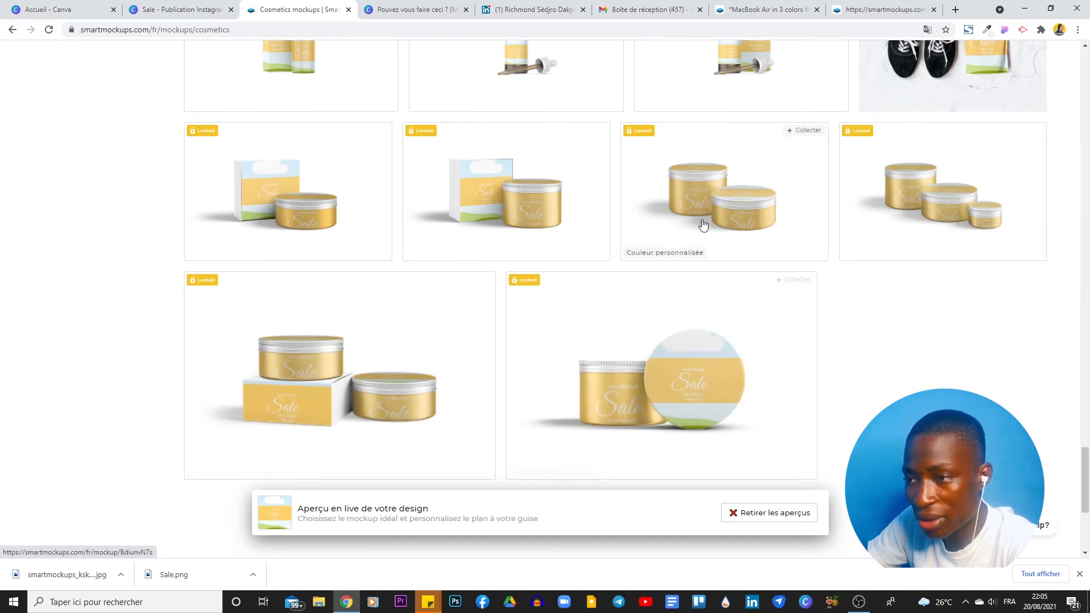
{"action": "scroll", "coordinate": [964, 177], "scroll_direction": "up", "scroll_amount": 12}
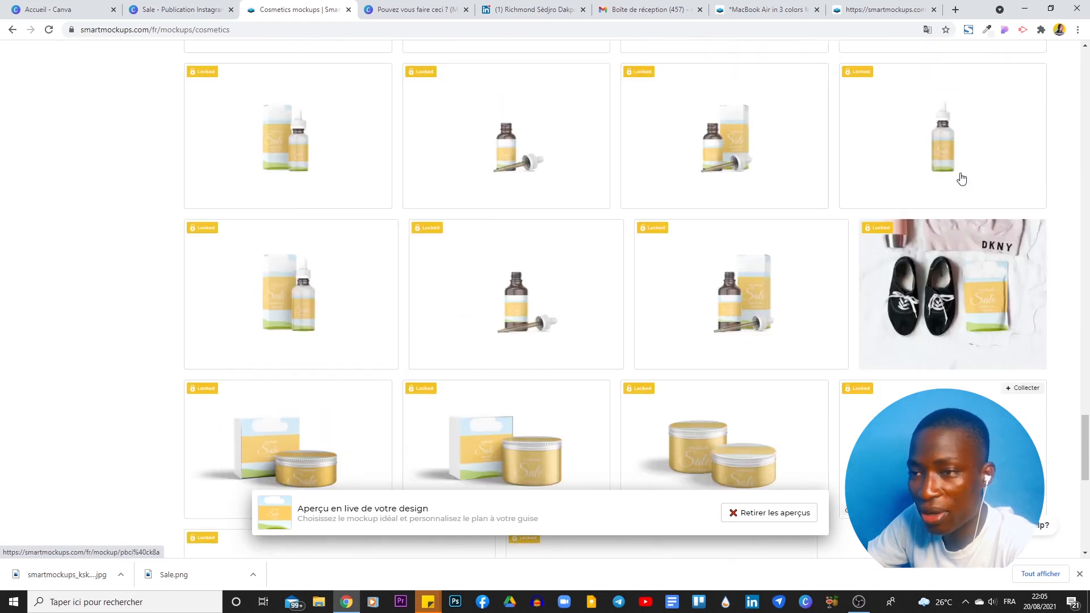
{"action": "scroll", "coordinate": [879, 268], "scroll_direction": "up", "scroll_amount": 15}
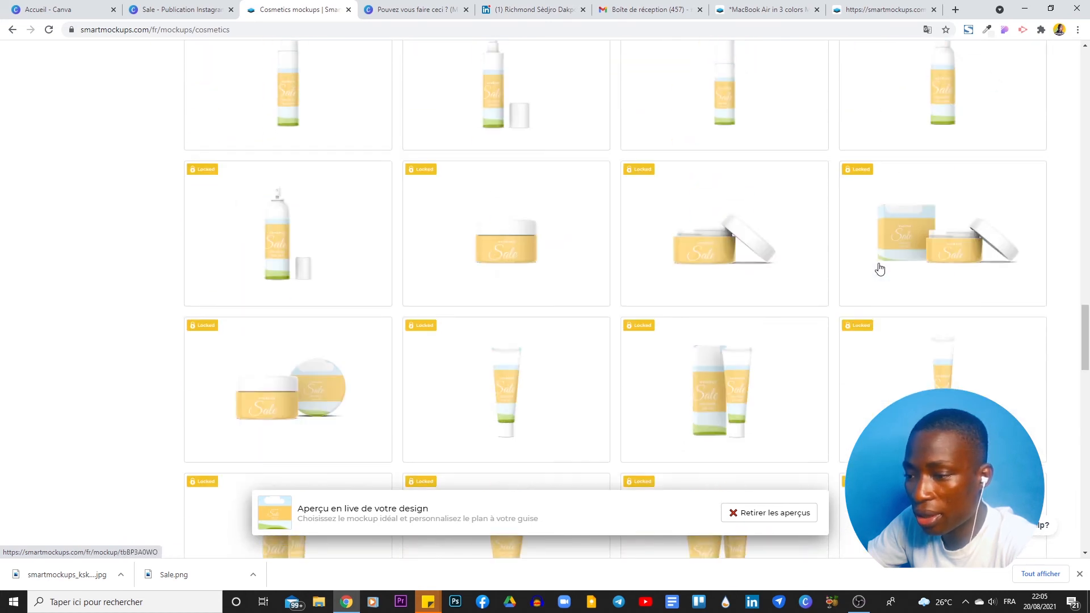
{"action": "scroll", "coordinate": [880, 269], "scroll_direction": "up", "scroll_amount": 10}
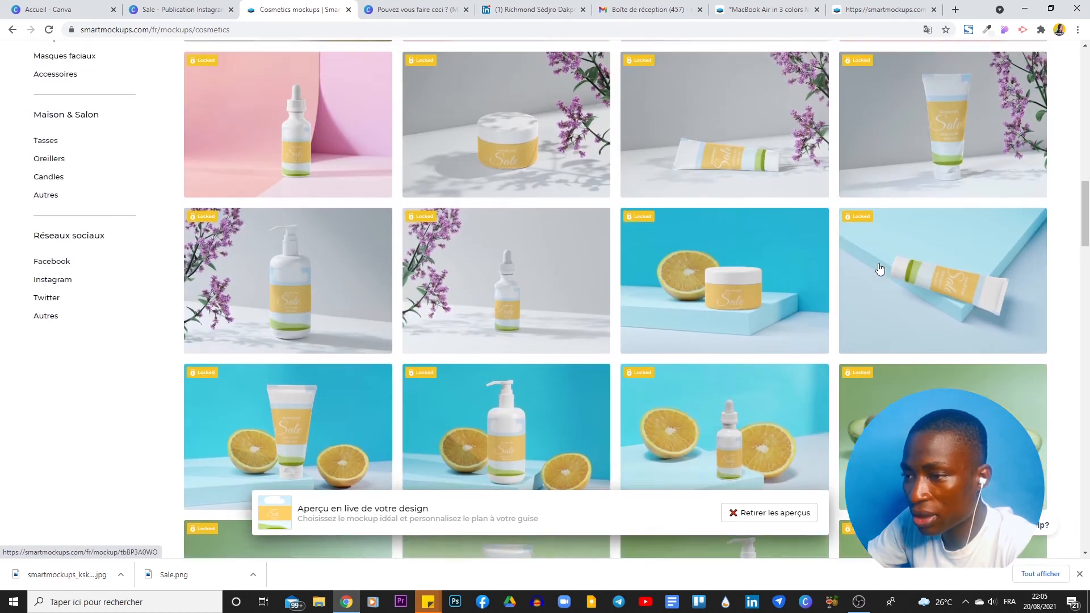
{"action": "scroll", "coordinate": [880, 269], "scroll_direction": "down", "scroll_amount": 1}
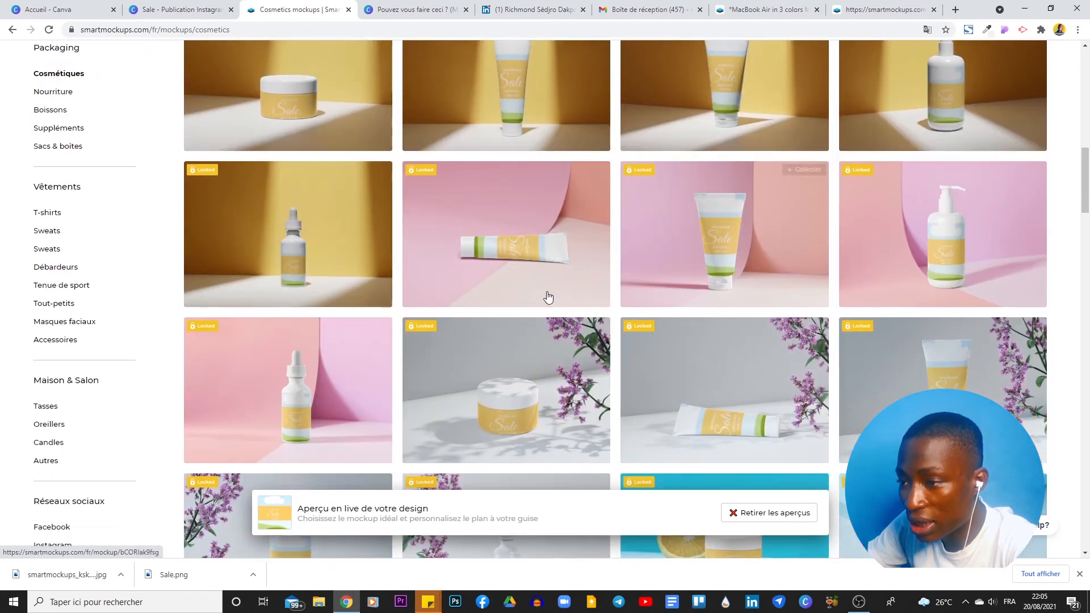
{"action": "scroll", "coordinate": [999, 267], "scroll_direction": "up", "scroll_amount": 6}
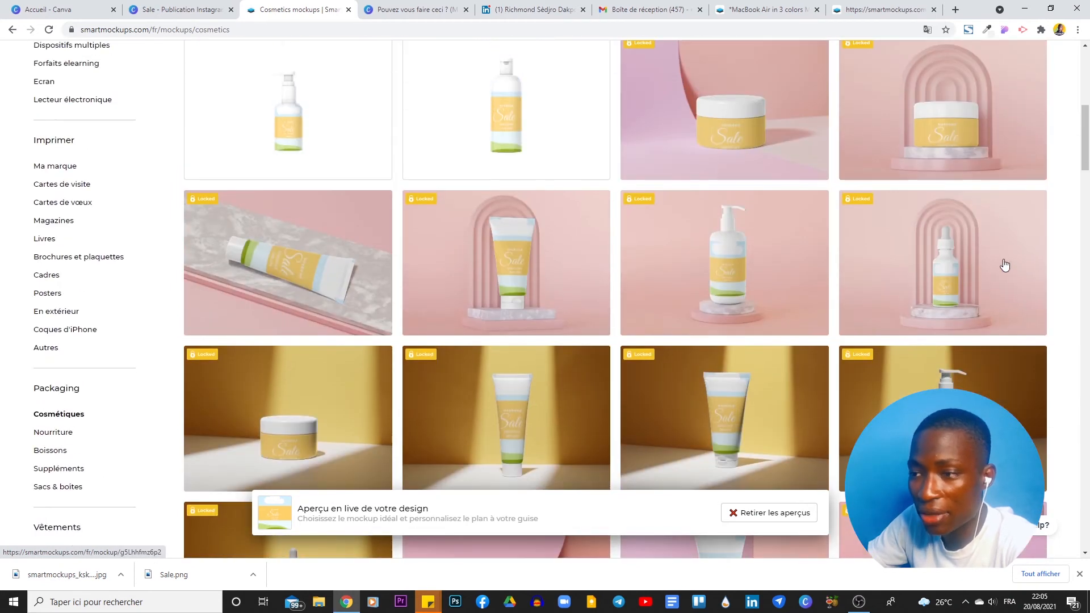
{"action": "scroll", "coordinate": [290, 213], "scroll_direction": "up", "scroll_amount": 4}
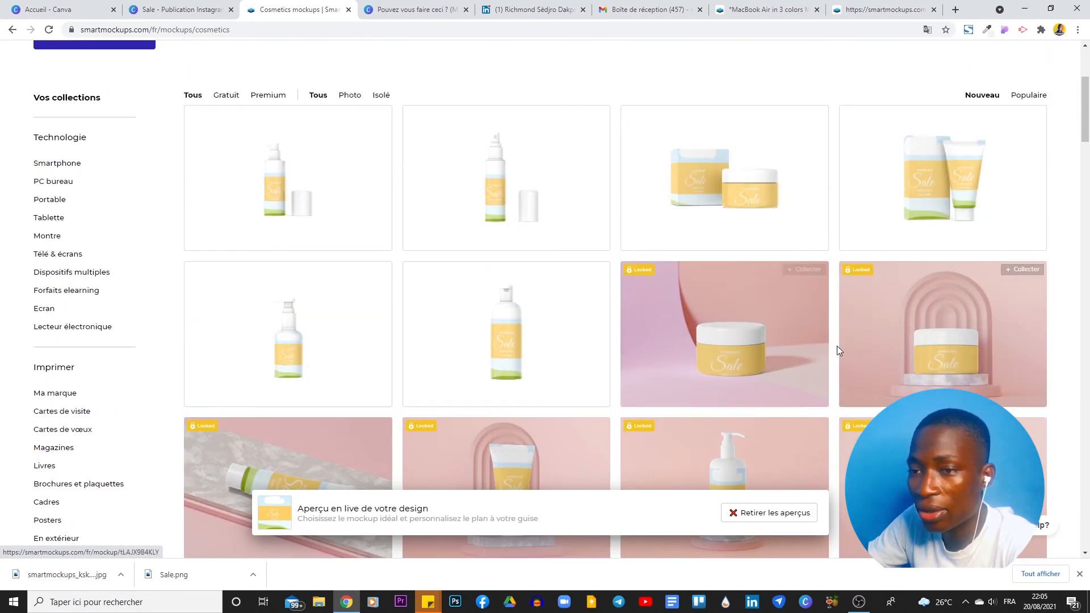
{"action": "scroll", "coordinate": [885, 369], "scroll_direction": "down", "scroll_amount": 15}
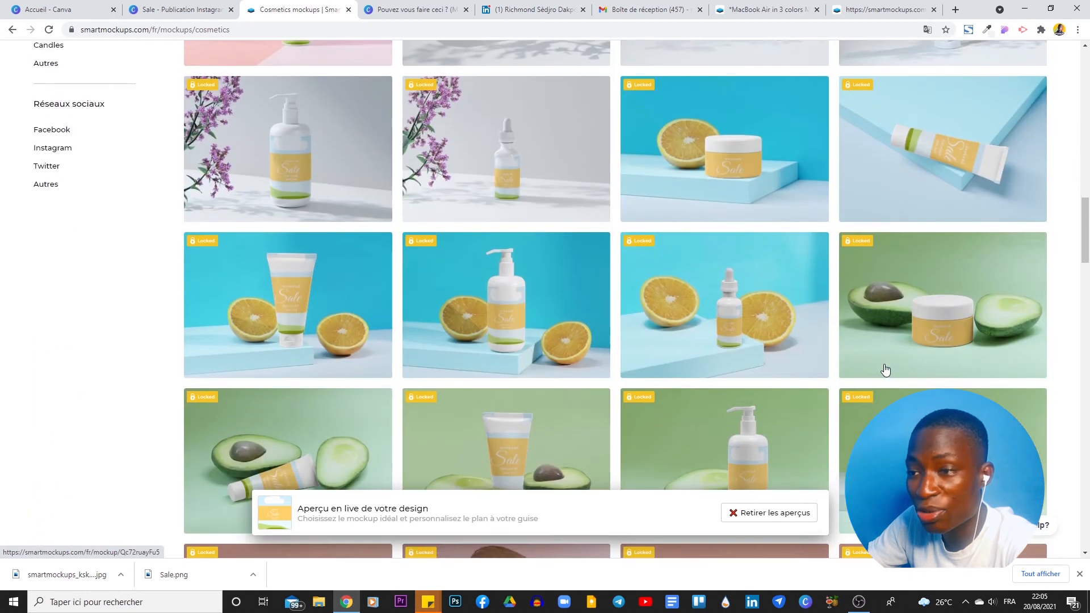
{"action": "scroll", "coordinate": [884, 369], "scroll_direction": "down", "scroll_amount": 4}
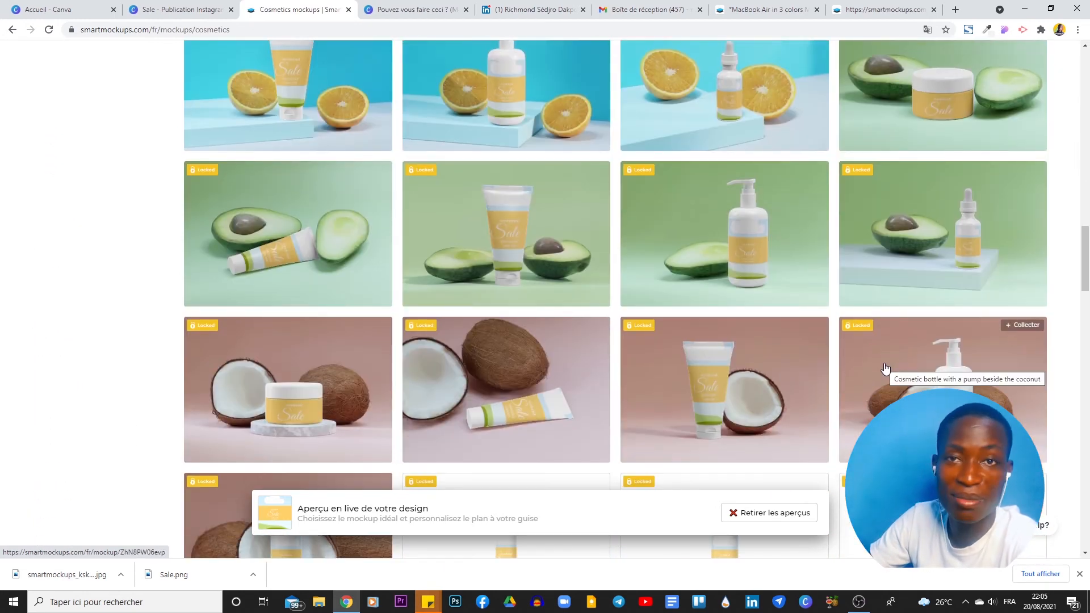
Step: Open the Nourriture category of packaging mockups and look through the food bags and pouches previewed with the Sale design
{"action": "scroll", "coordinate": [884, 368], "scroll_direction": "up", "scroll_amount": 20}
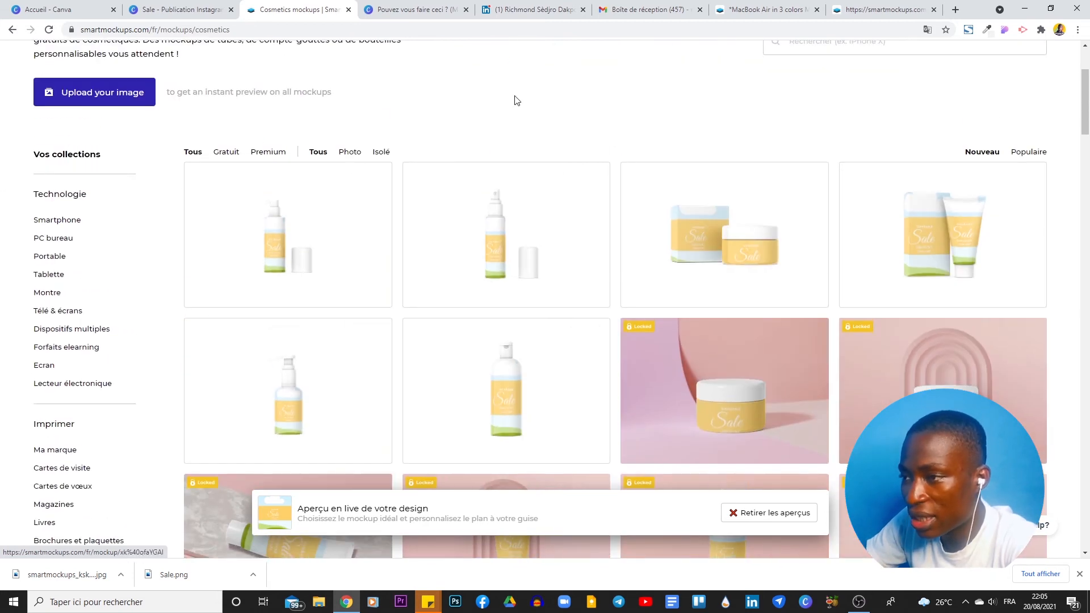
{"action": "scroll", "coordinate": [516, 100], "scroll_direction": "up", "scroll_amount": 3}
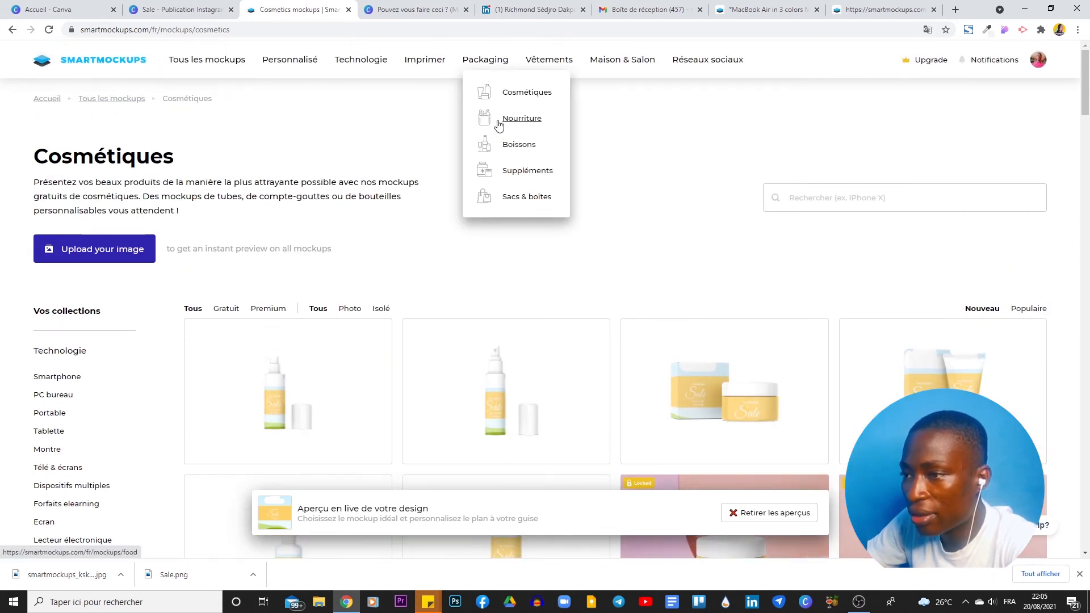
{"action": "left_click", "coordinate": [501, 121]}
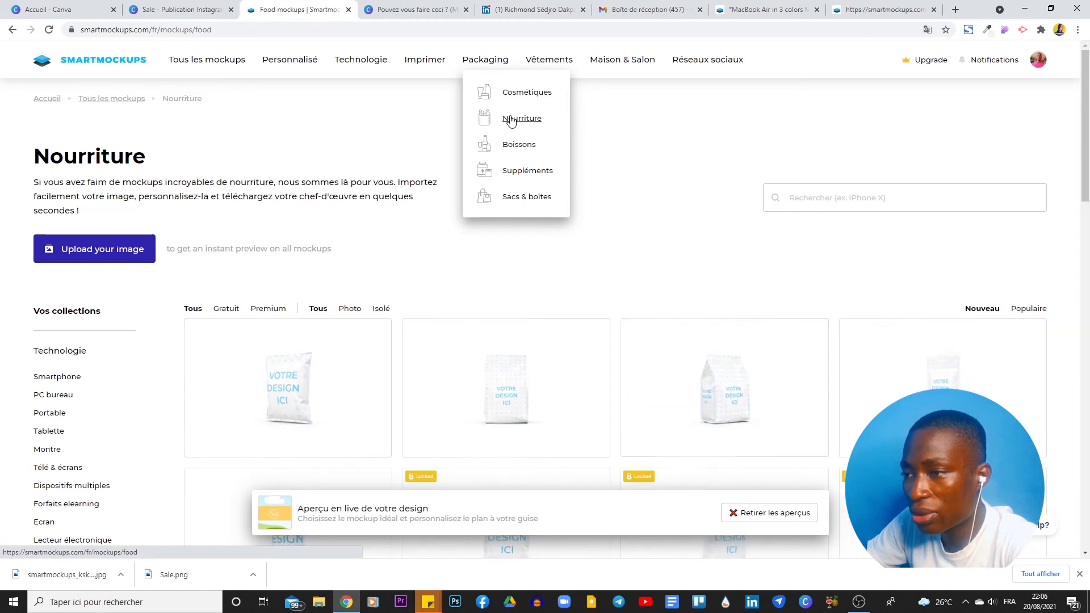
{"action": "scroll", "coordinate": [511, 119], "scroll_direction": "down", "scroll_amount": 4}
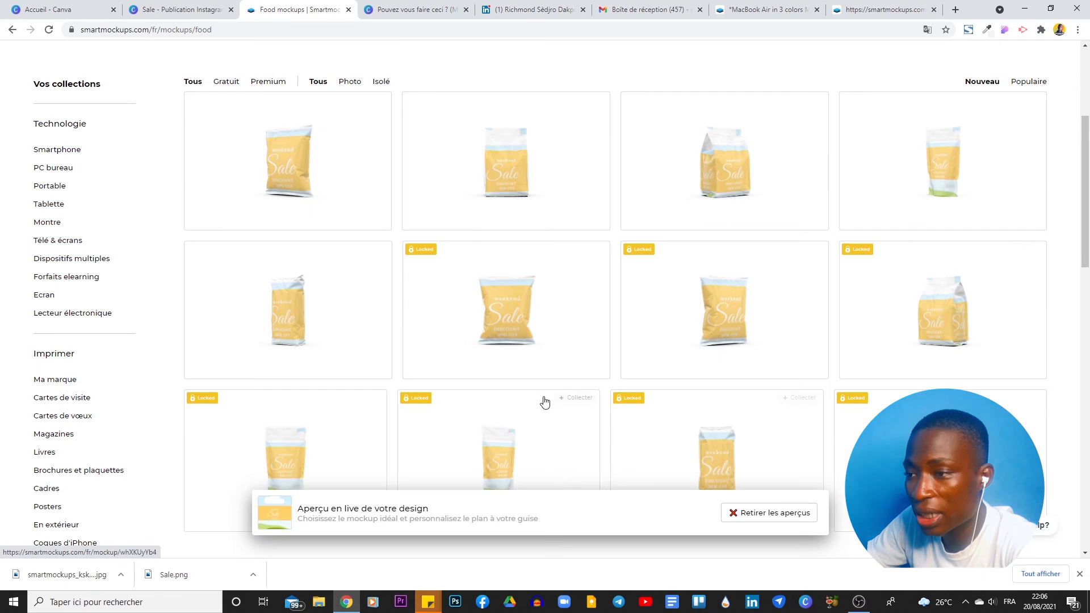
{"action": "scroll", "coordinate": [244, 315], "scroll_direction": "down", "scroll_amount": 3}
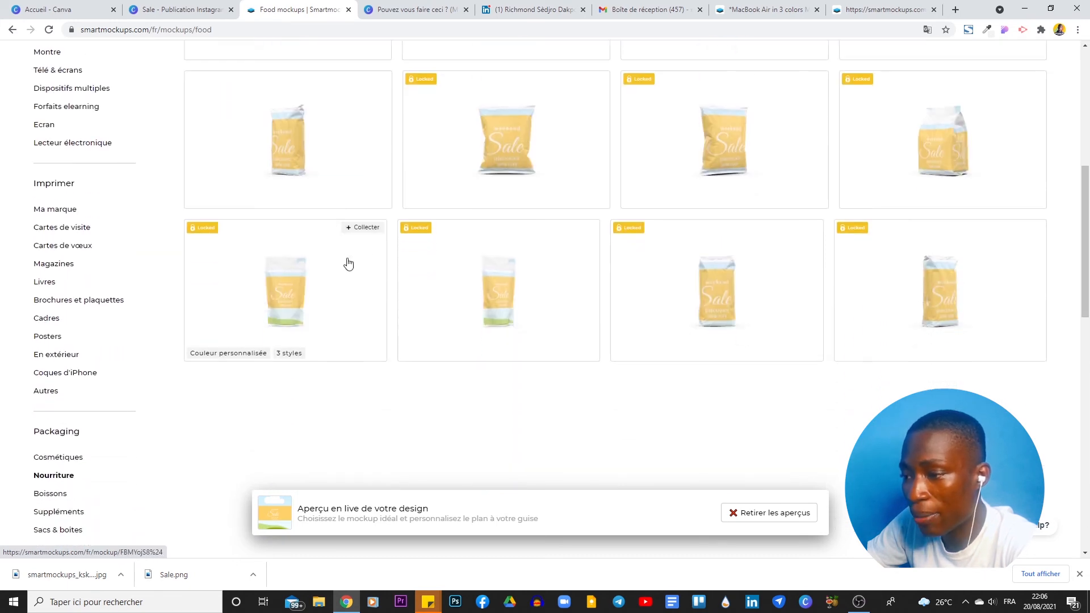
{"action": "scroll", "coordinate": [903, 349], "scroll_direction": "up", "scroll_amount": 4}
{"action": "scroll", "coordinate": [875, 327], "scroll_direction": "up", "scroll_amount": 3}
{"action": "scroll", "coordinate": [871, 324], "scroll_direction": "down", "scroll_amount": 4}
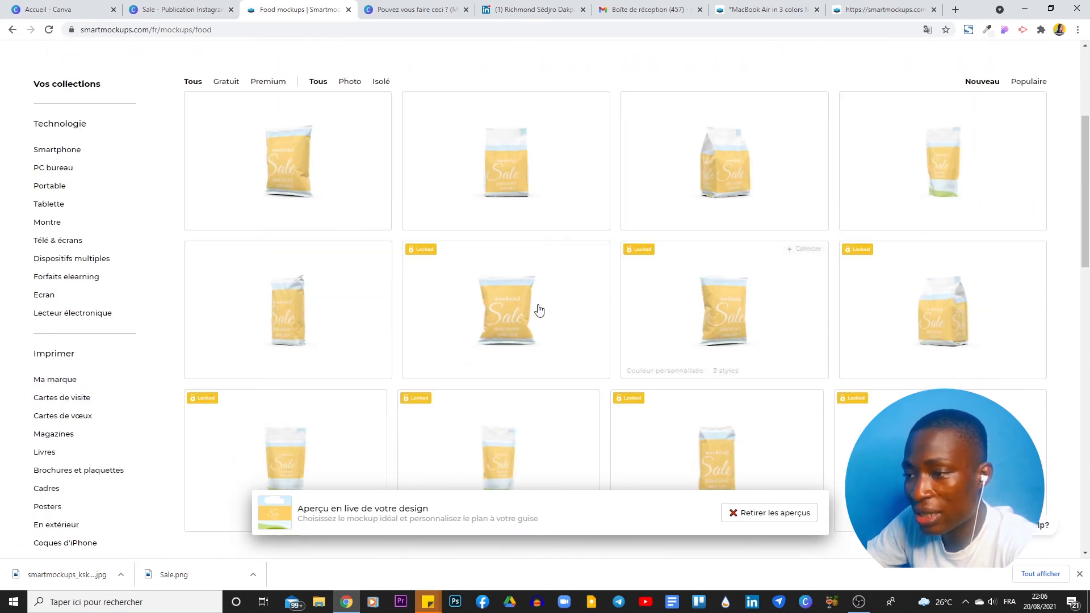
{"action": "scroll", "coordinate": [579, 348], "scroll_direction": "up", "scroll_amount": 3}
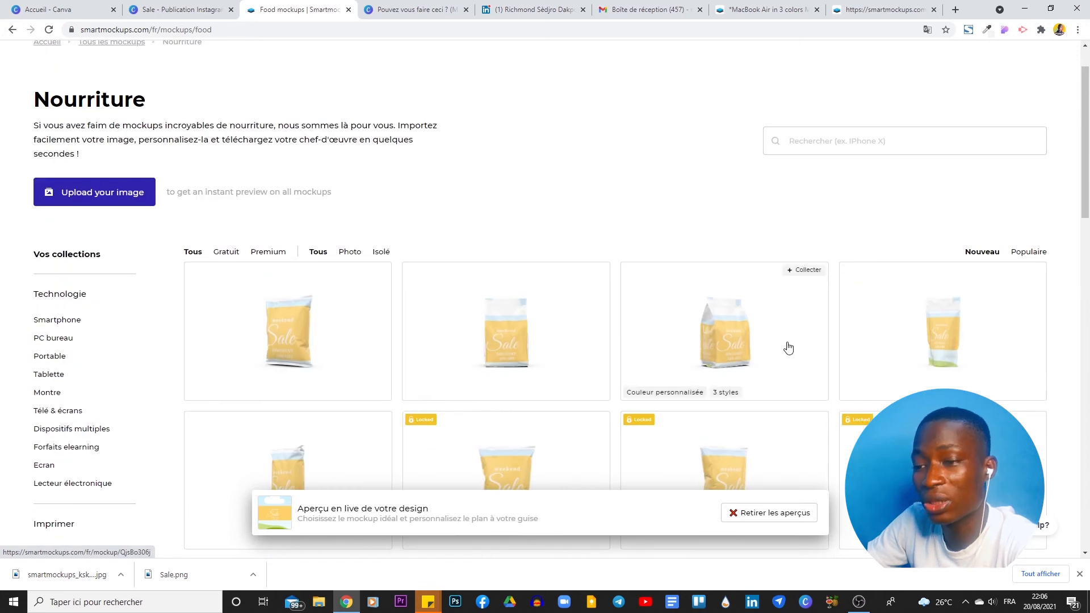
{"action": "scroll", "coordinate": [788, 347], "scroll_direction": "up", "scroll_amount": 1}
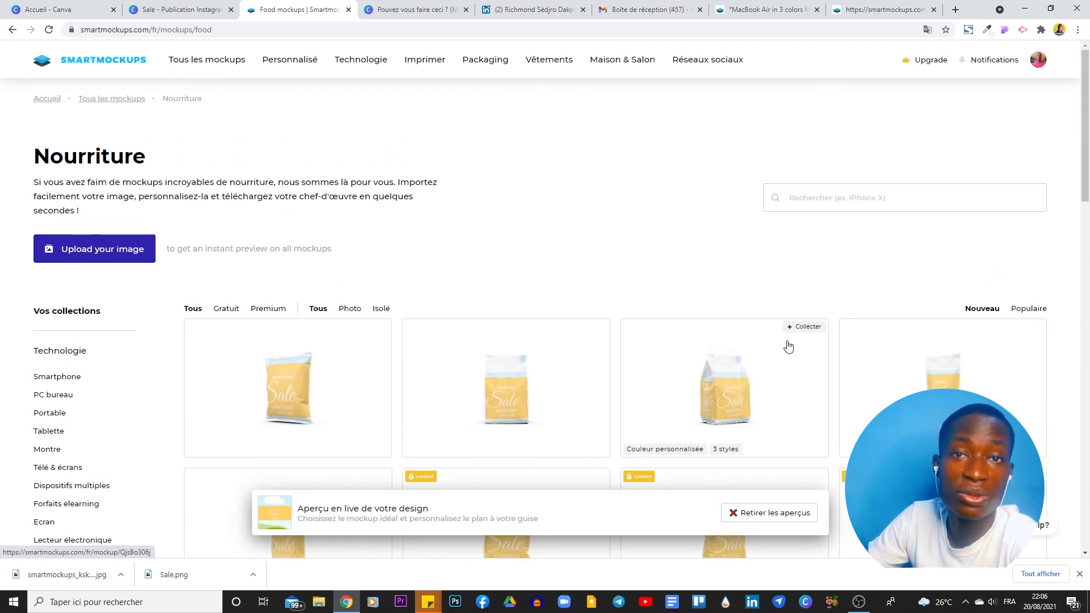
Step: Open the Boissons category of packaging mockups and look through the coffee cup scenes and beer bottles showing the Sale design
{"action": "mouse_move", "coordinate": [499, 64]}
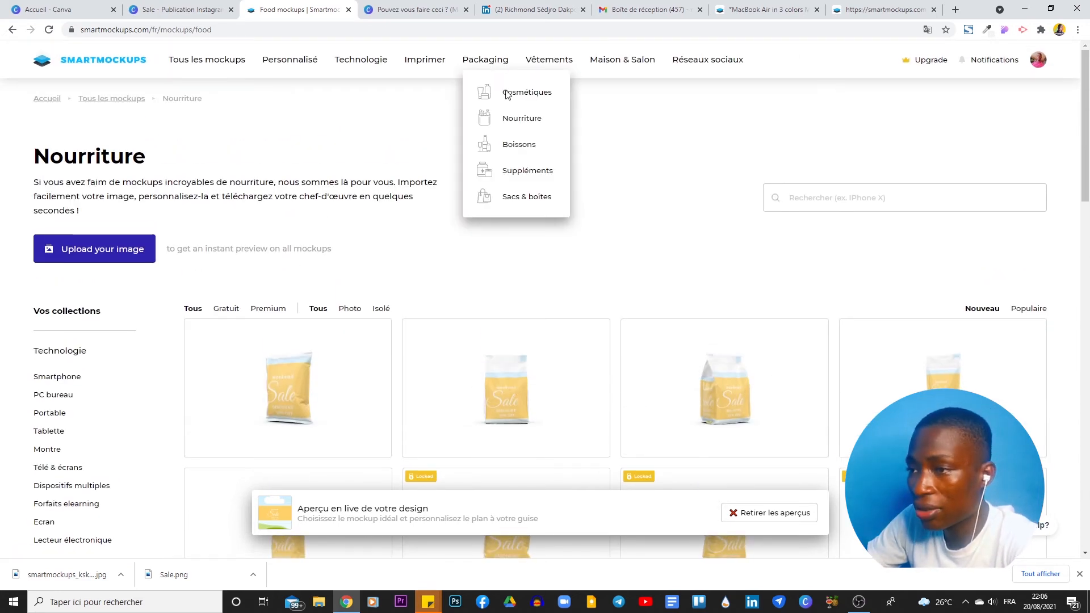
{"action": "left_click", "coordinate": [519, 146]}
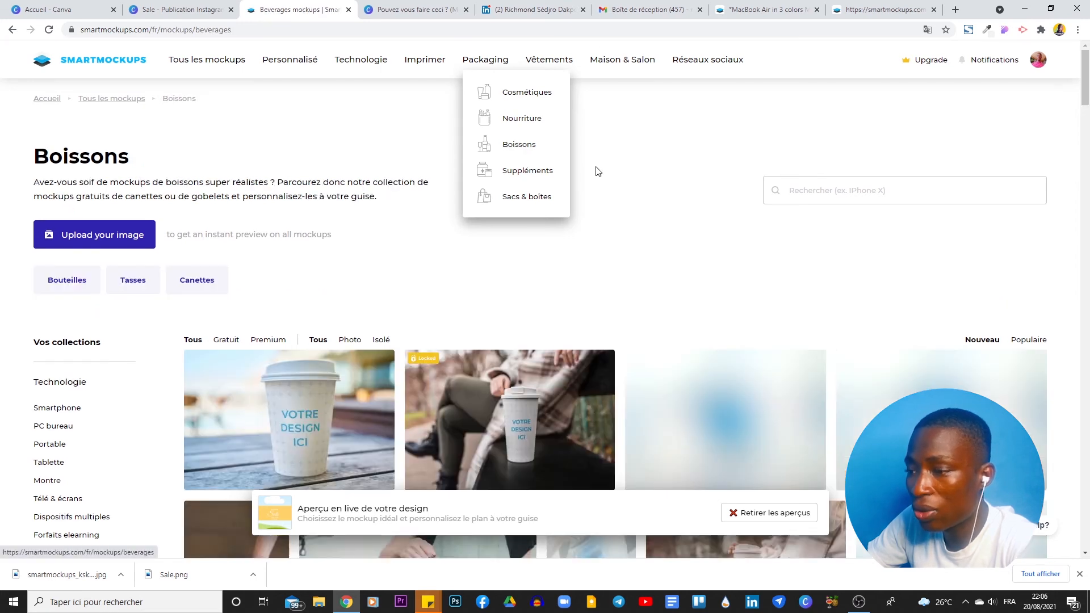
{"action": "scroll", "coordinate": [633, 175], "scroll_direction": "down", "scroll_amount": 4}
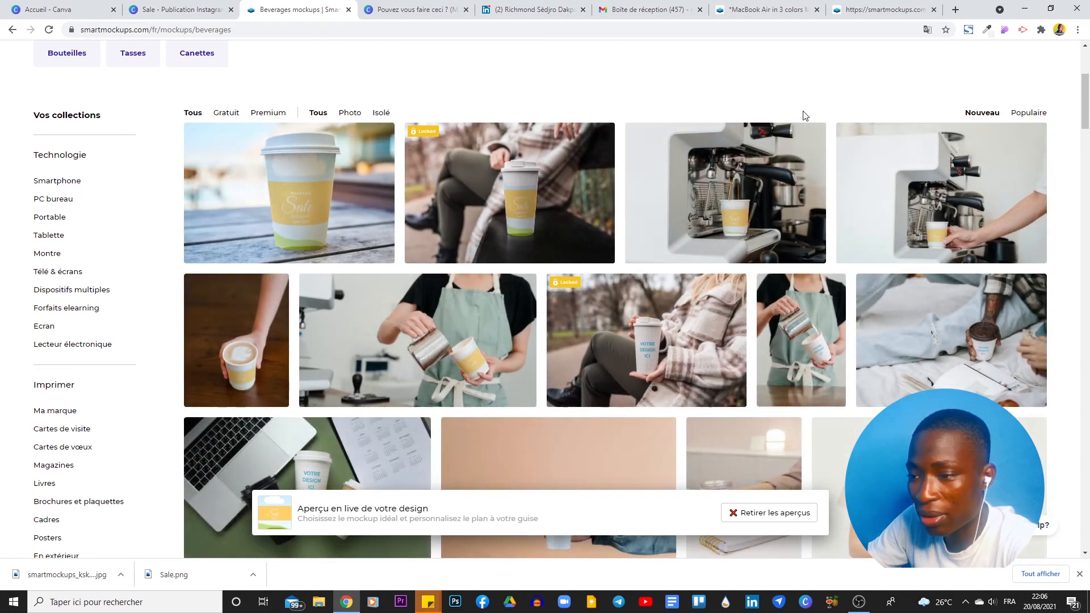
{"action": "scroll", "coordinate": [804, 116], "scroll_direction": "down", "scroll_amount": 2}
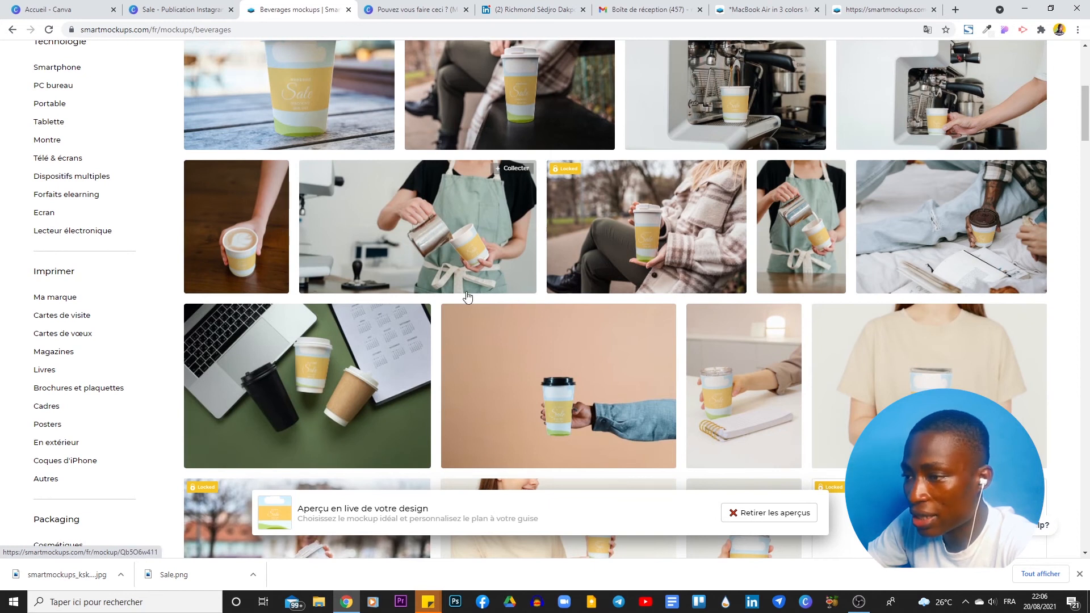
{"action": "scroll", "coordinate": [595, 248], "scroll_direction": "down", "scroll_amount": 2}
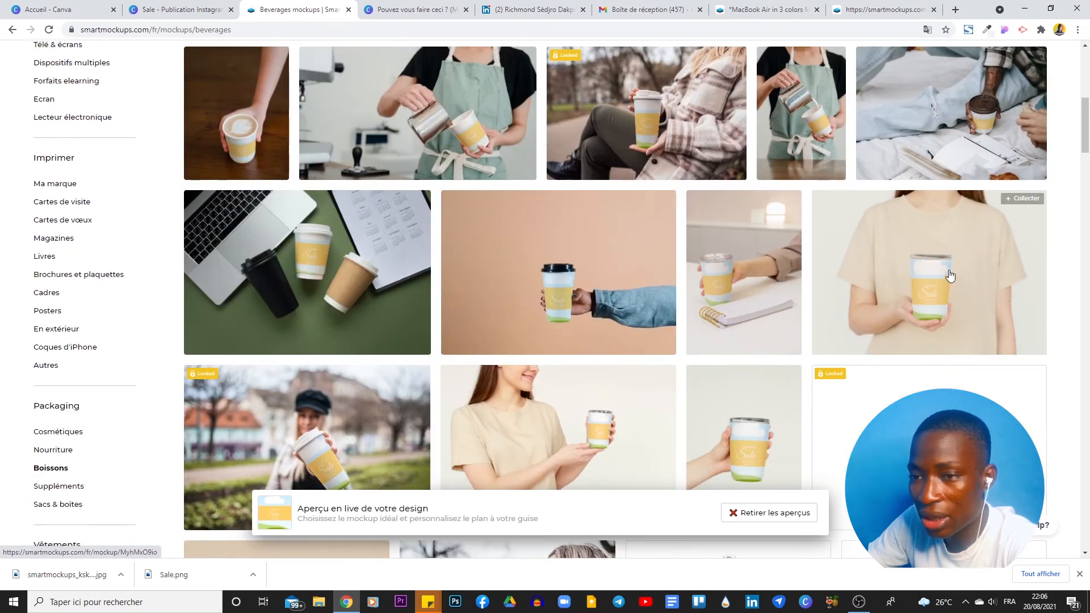
{"action": "scroll", "coordinate": [495, 259], "scroll_direction": "down", "scroll_amount": 3}
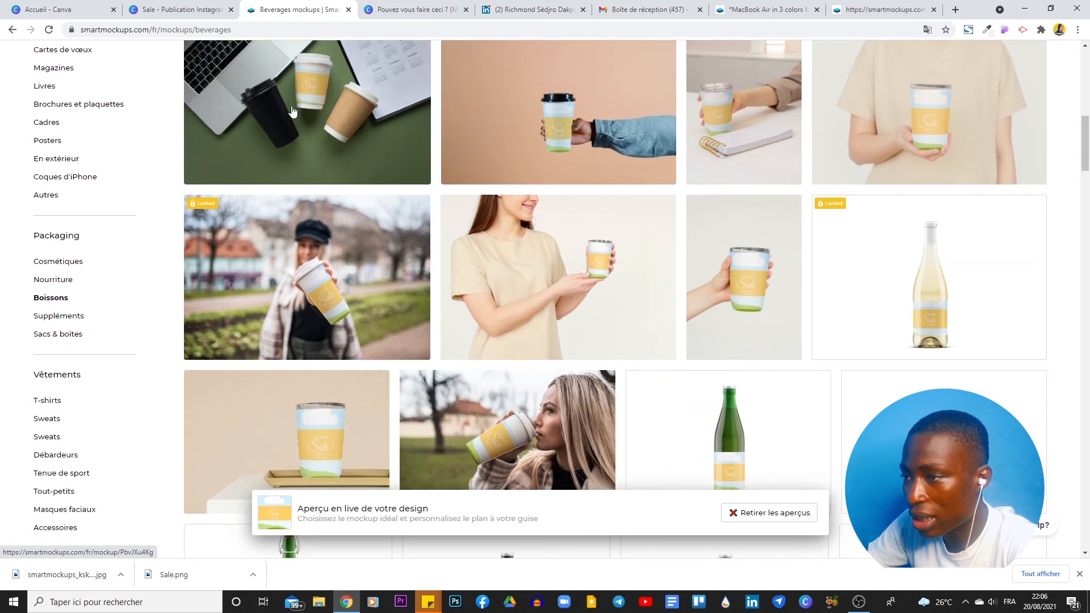
{"action": "scroll", "coordinate": [721, 285], "scroll_direction": "down", "scroll_amount": 9}
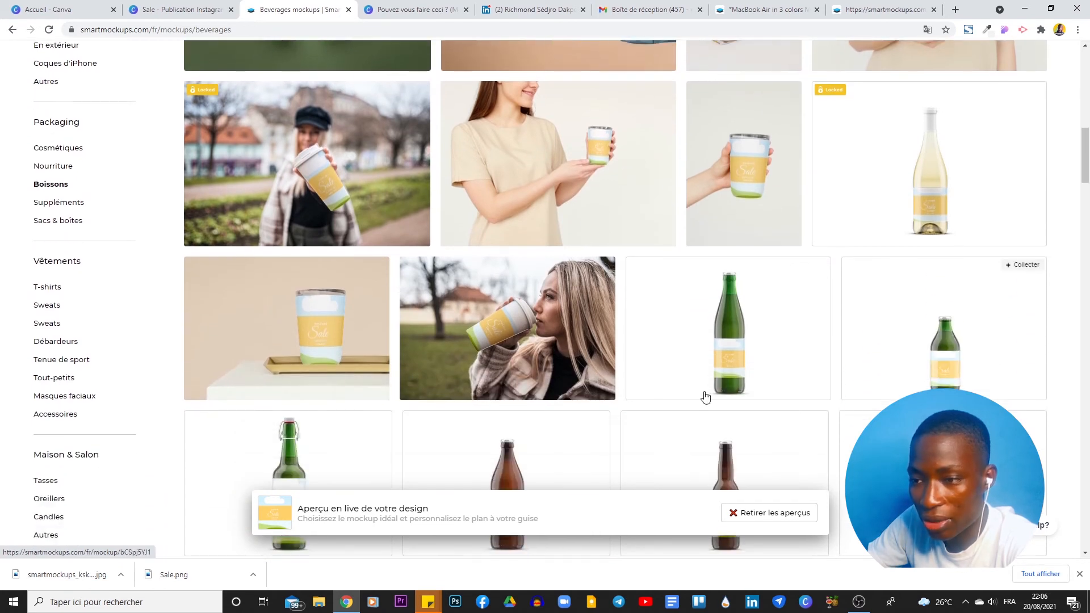
{"action": "scroll", "coordinate": [341, 232], "scroll_direction": "up", "scroll_amount": 4}
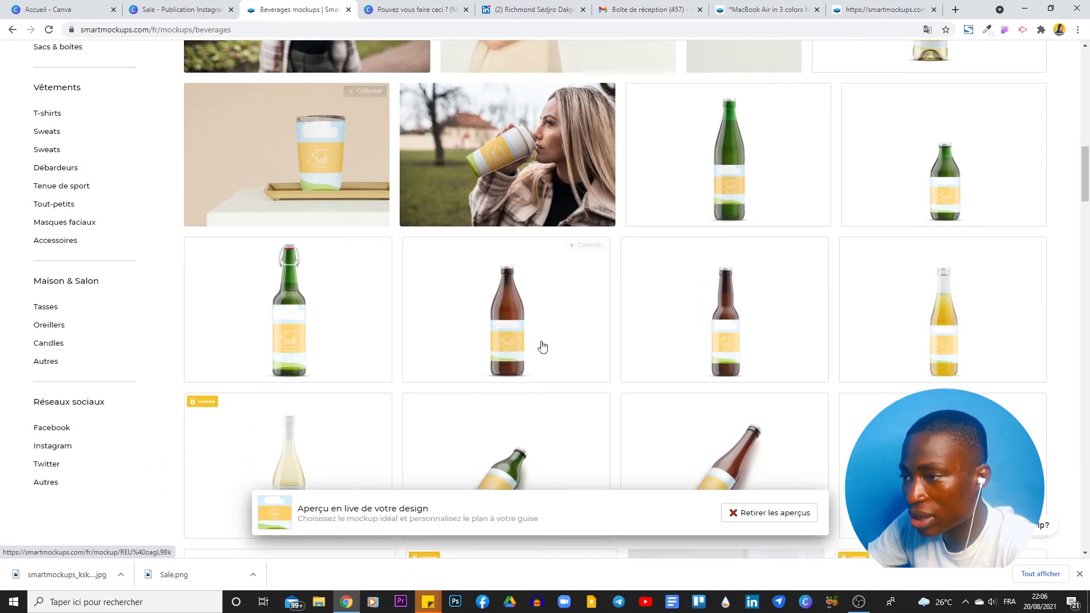
Step: Examine the remaining Boissons mockups, such as the drink cans, paper cups and wine bottles, and return to the start of the page
{"action": "scroll", "coordinate": [674, 309], "scroll_direction": "down", "scroll_amount": 13}
{"action": "scroll", "coordinate": [675, 310], "scroll_direction": "down", "scroll_amount": 3}
{"action": "scroll", "coordinate": [763, 282], "scroll_direction": "up", "scroll_amount": 5}
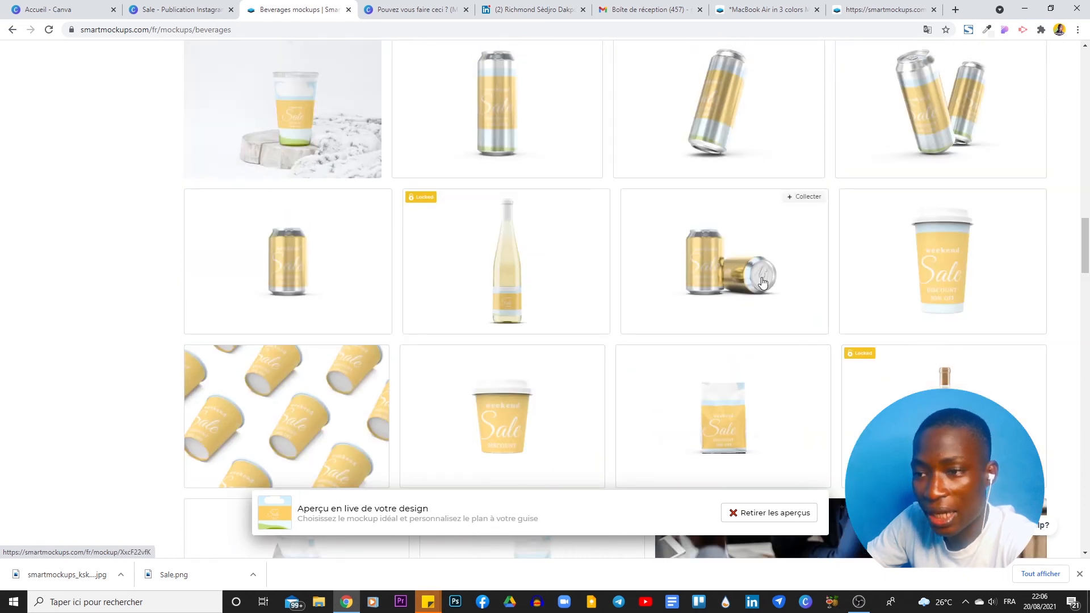
{"action": "scroll", "coordinate": [755, 226], "scroll_direction": "up", "scroll_amount": 3}
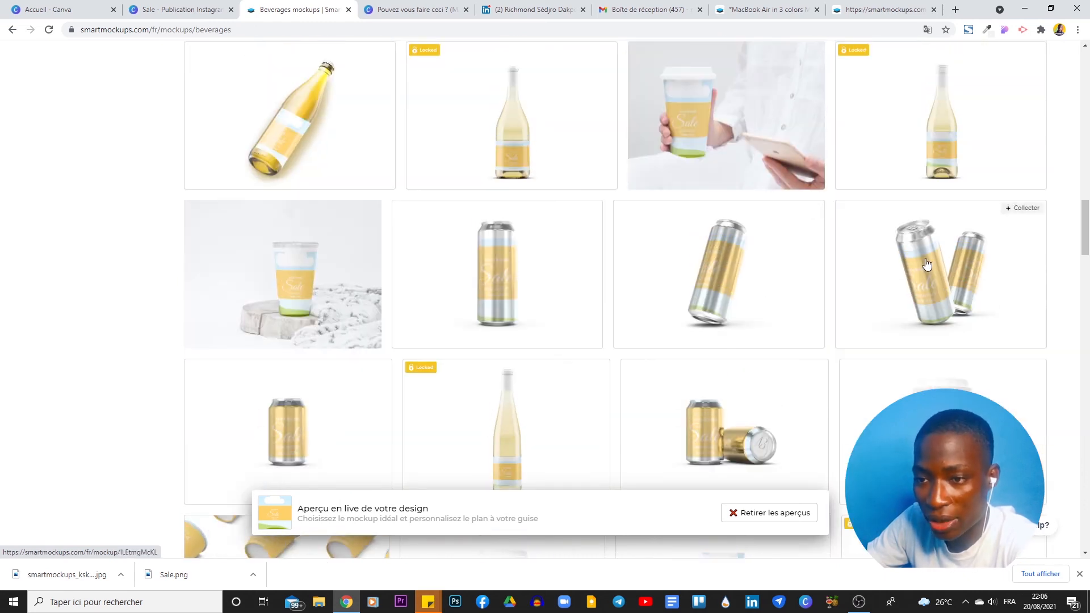
{"action": "scroll", "coordinate": [605, 308], "scroll_direction": "down", "scroll_amount": 3}
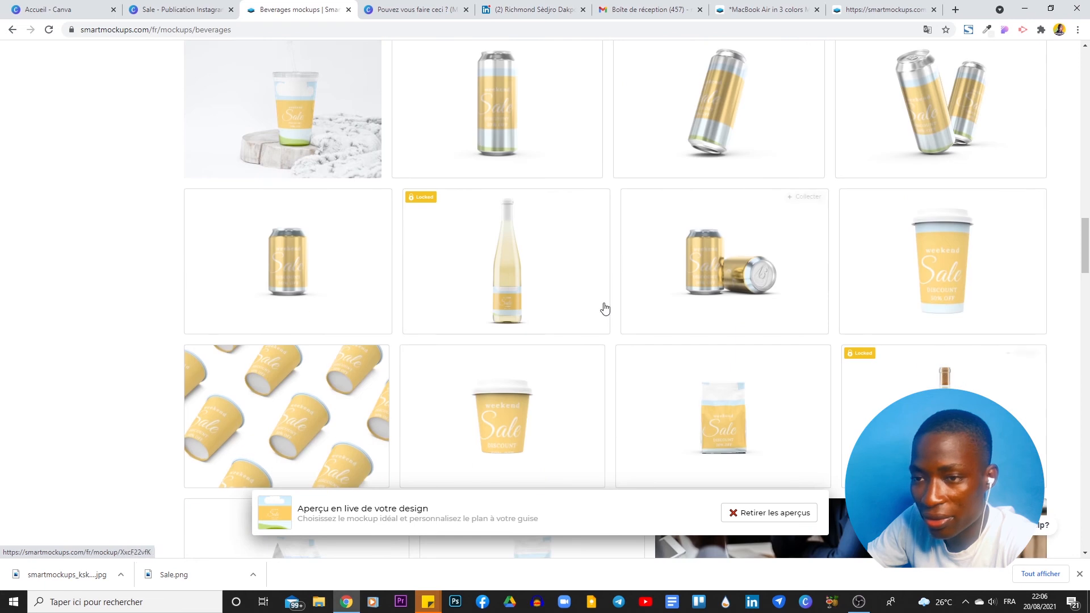
{"action": "scroll", "coordinate": [231, 314], "scroll_direction": "down", "scroll_amount": 12}
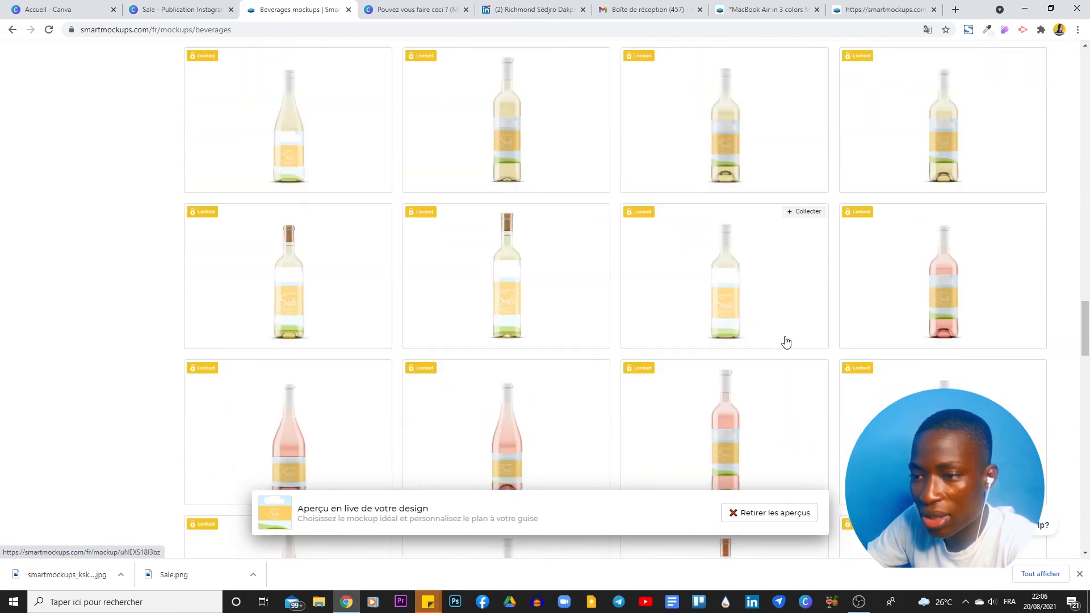
{"action": "left_click_drag", "start_coordinate": [1085, 378], "coordinate": [1088, 40]}
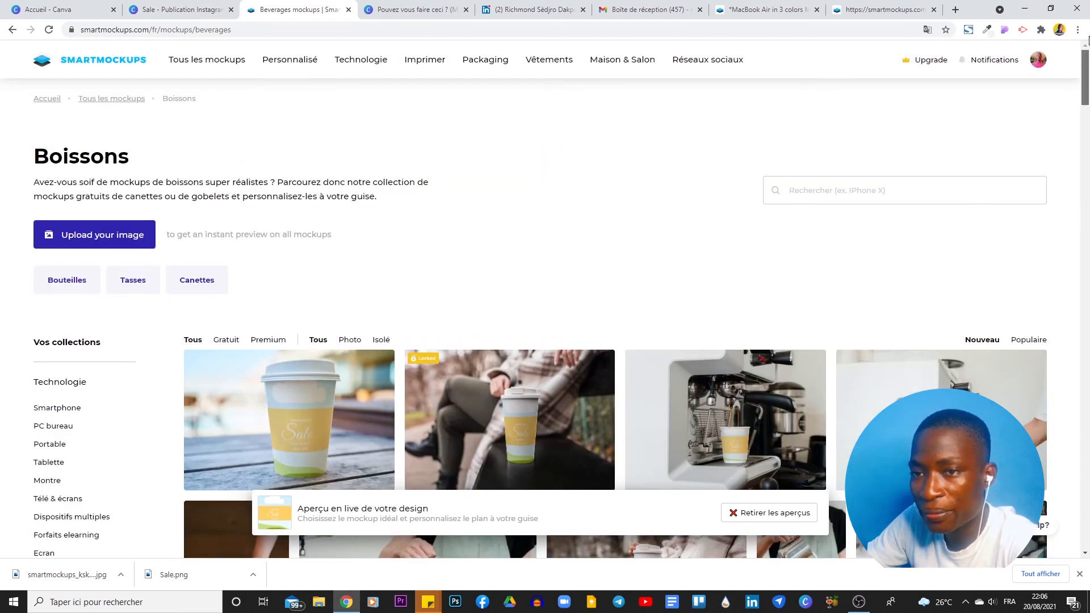
Step: Open the Magazines category of print mockups and look over the magazine layouts previewed with the Sale design
{"action": "mouse_move", "coordinate": [414, 69]}
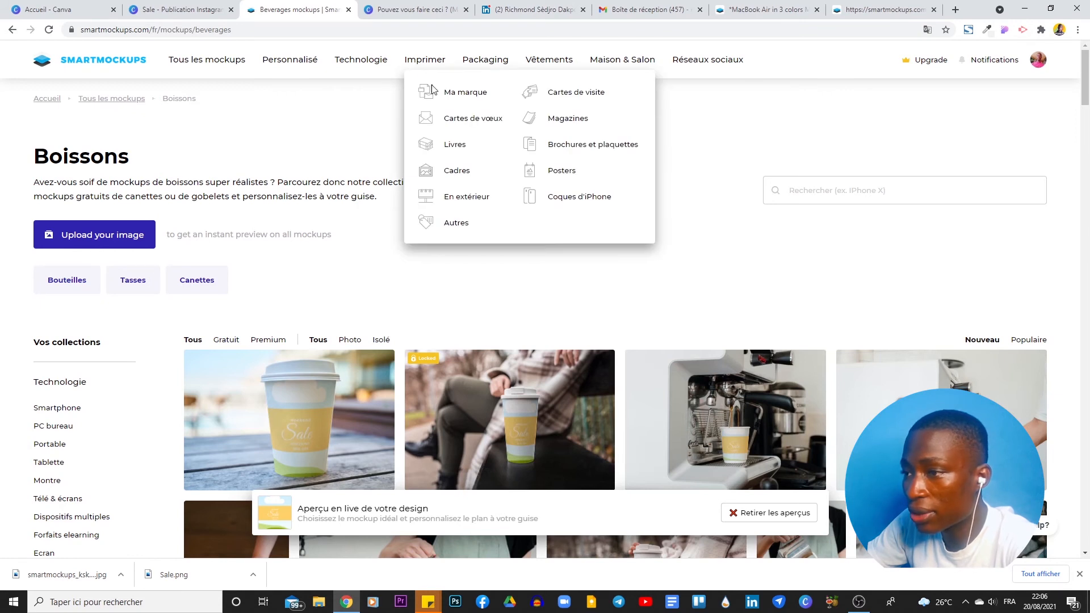
{"action": "left_click", "coordinate": [555, 122]}
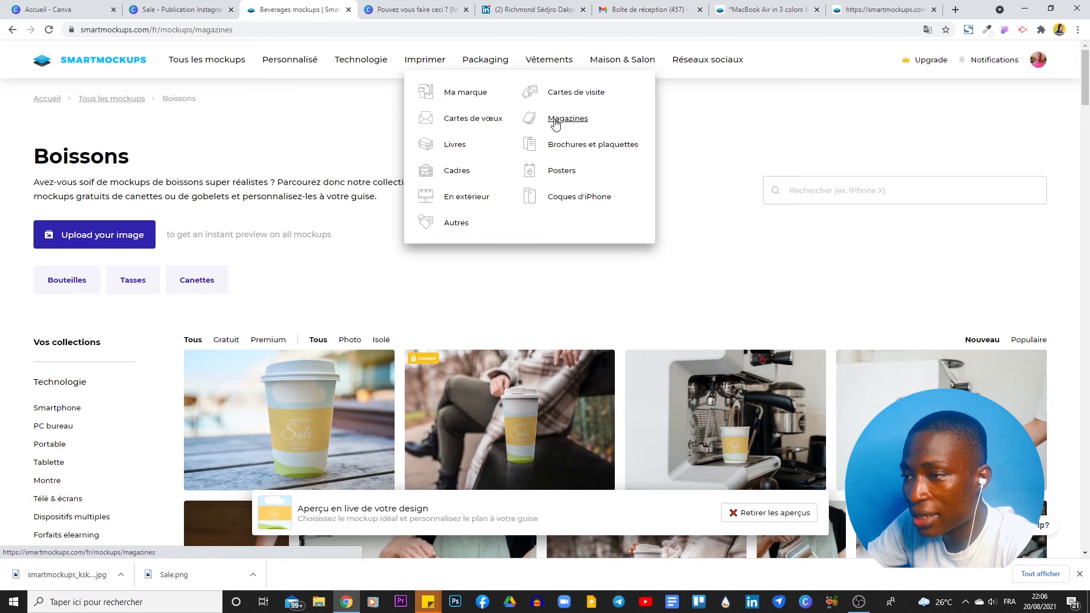
{"action": "scroll", "coordinate": [673, 264], "scroll_direction": "down", "scroll_amount": 5}
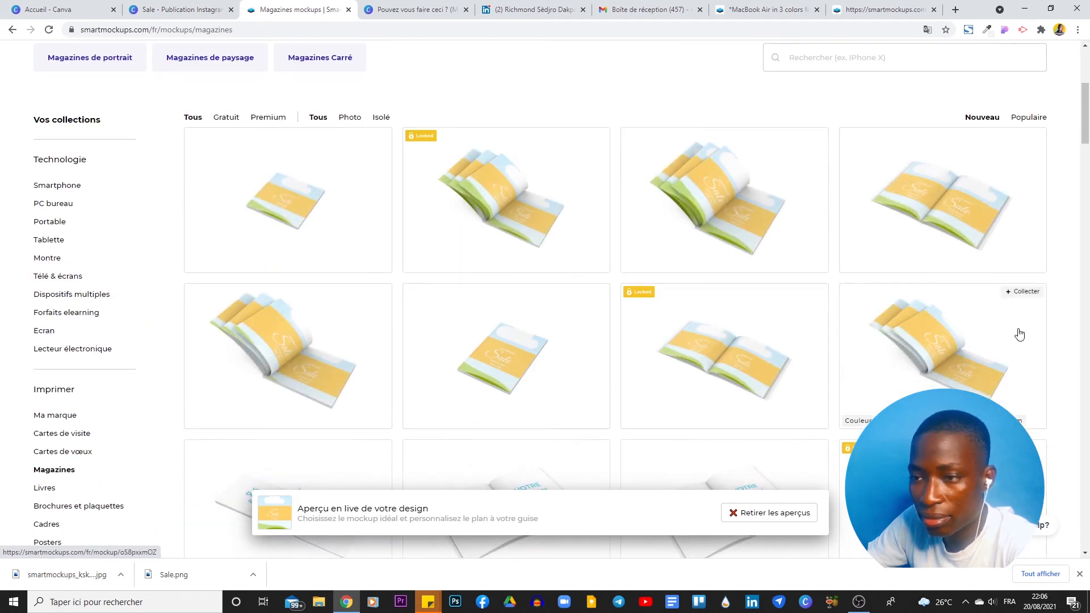
{"action": "scroll", "coordinate": [1020, 335], "scroll_direction": "up", "scroll_amount": 5}
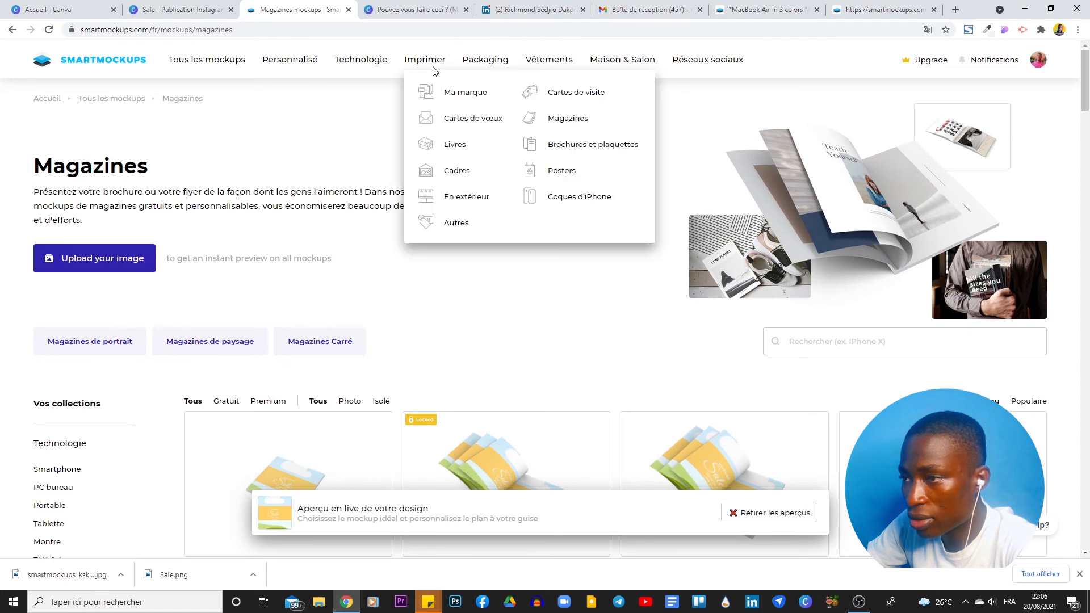
{"action": "mouse_move", "coordinate": [426, 67]}
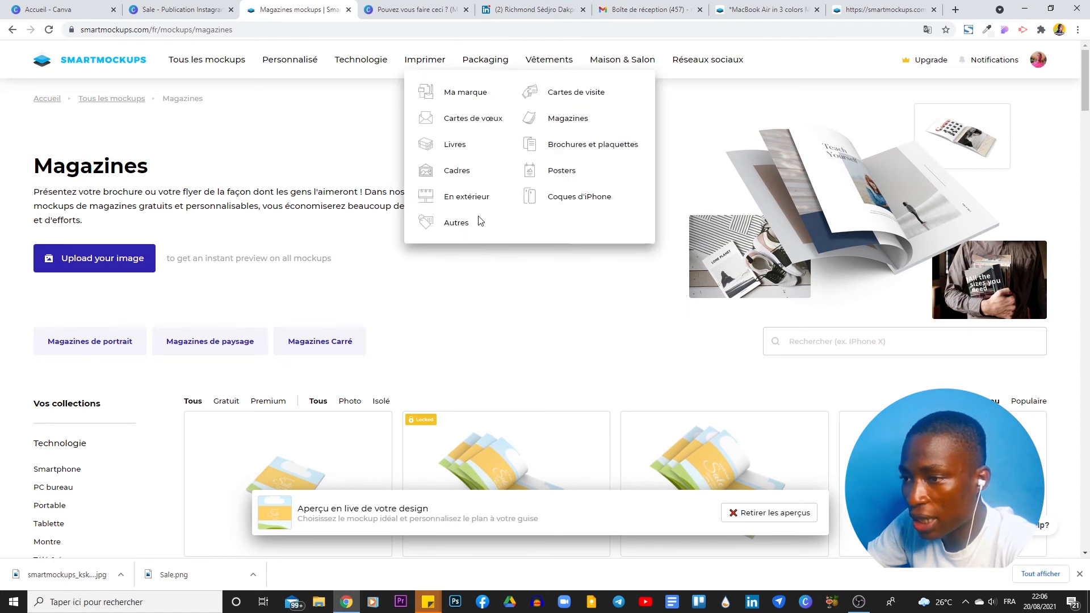
Step: Open the Coques d'iPhone category of print mockups and look through the phone case scenes previewed with the Sale design
{"action": "left_click", "coordinate": [554, 201]}
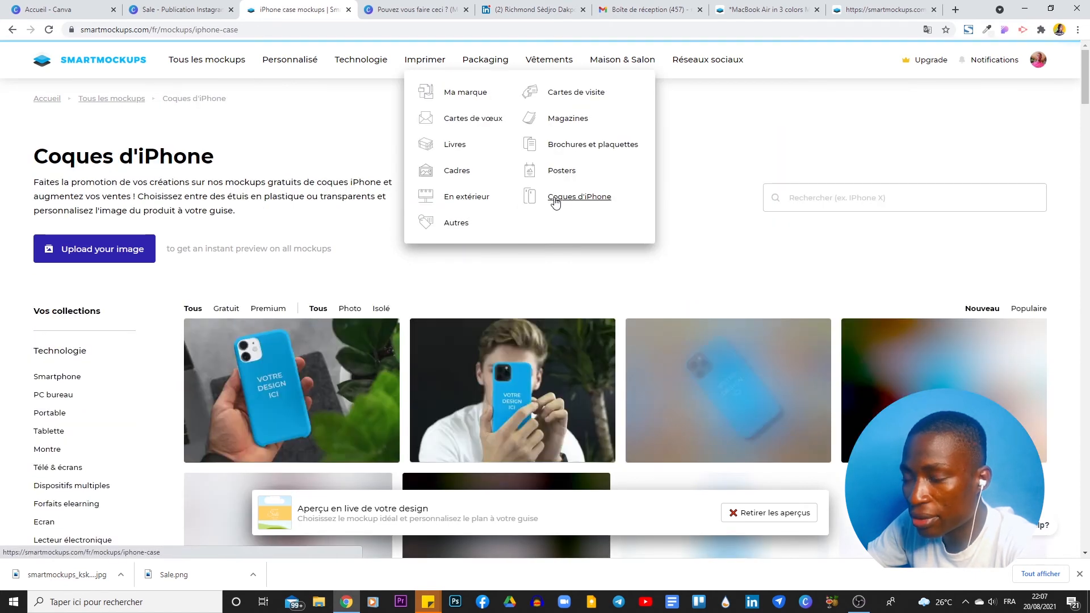
{"action": "scroll", "coordinate": [568, 221], "scroll_direction": "down", "scroll_amount": 5}
{"action": "scroll", "coordinate": [587, 233], "scroll_direction": "up", "scroll_amount": 2}
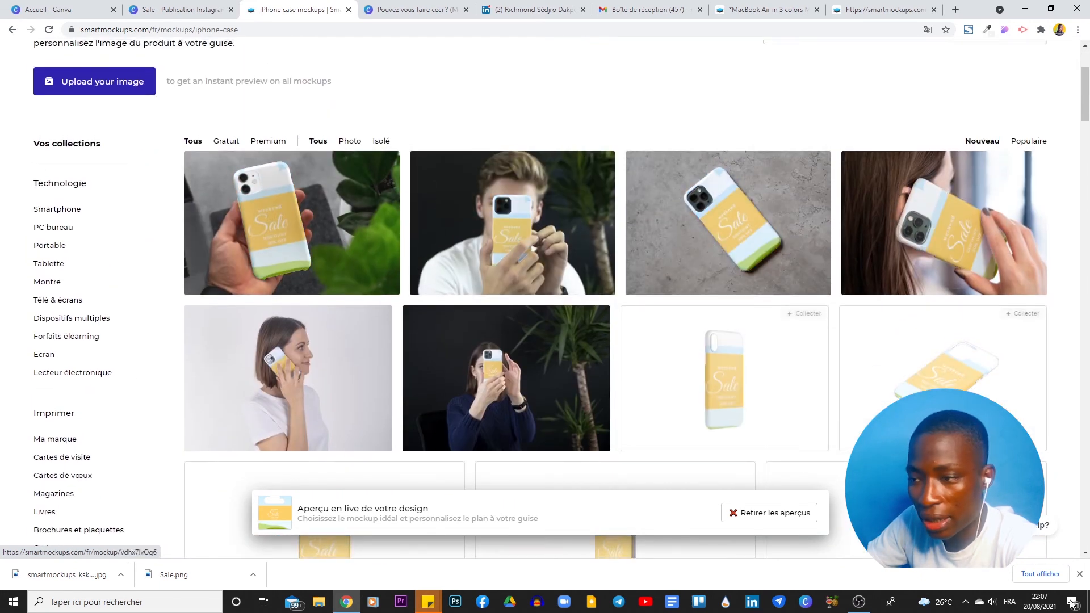
{"action": "scroll", "coordinate": [525, 425], "scroll_direction": "down", "scroll_amount": 2}
{"action": "scroll", "coordinate": [615, 299], "scroll_direction": "down", "scroll_amount": 7}
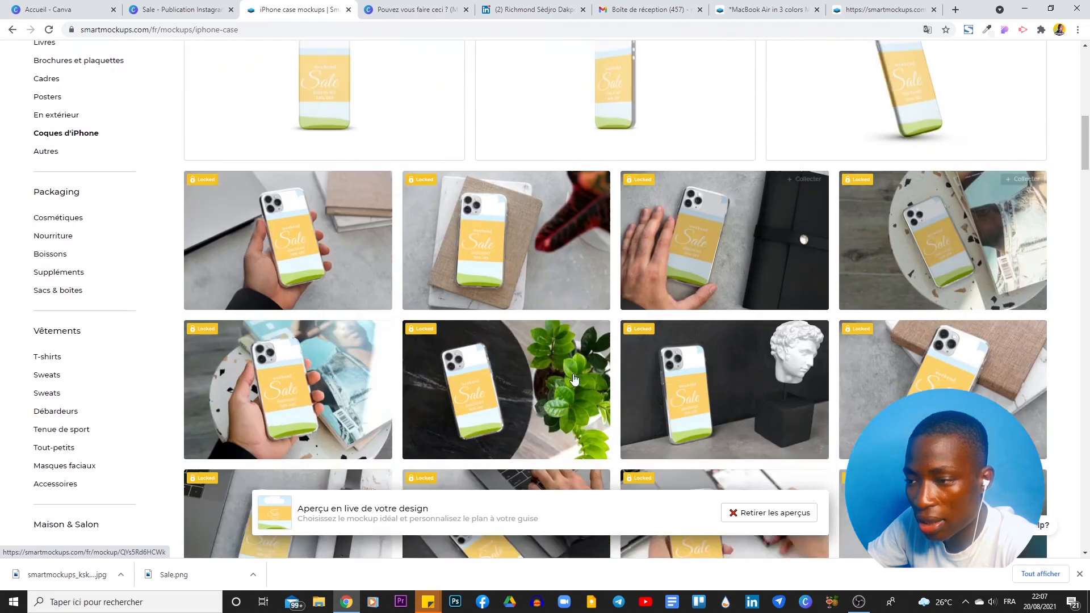
{"action": "scroll", "coordinate": [275, 135], "scroll_direction": "up", "scroll_amount": 5}
{"action": "scroll", "coordinate": [275, 135], "scroll_direction": "up", "scroll_amount": 7}
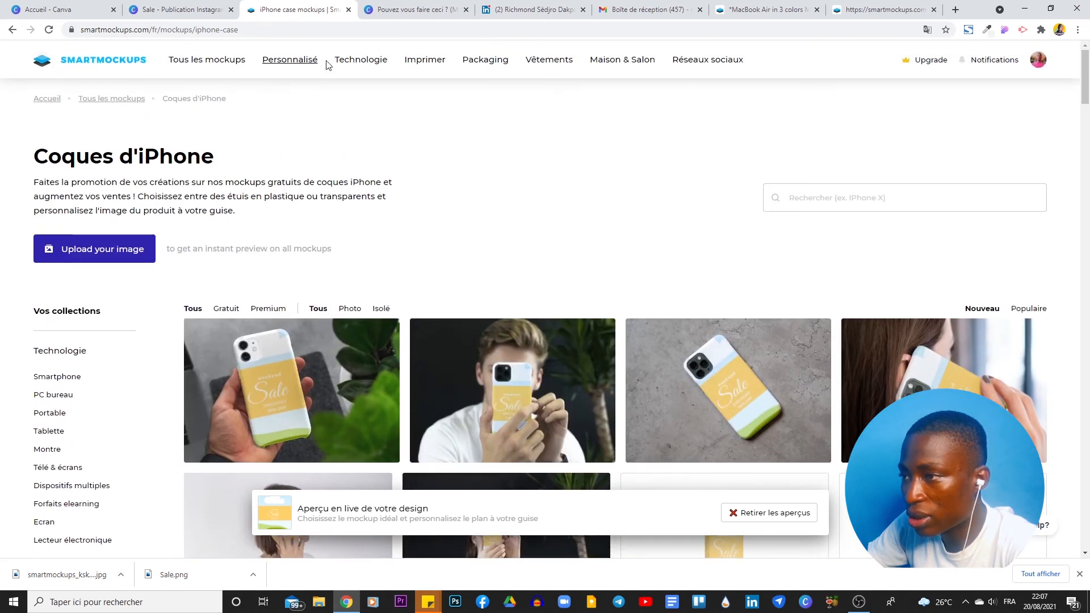
Step: Open the Forfaits elearning category of technology mockups and look through the computer, disc and box bundles
{"action": "mouse_move", "coordinate": [350, 60]}
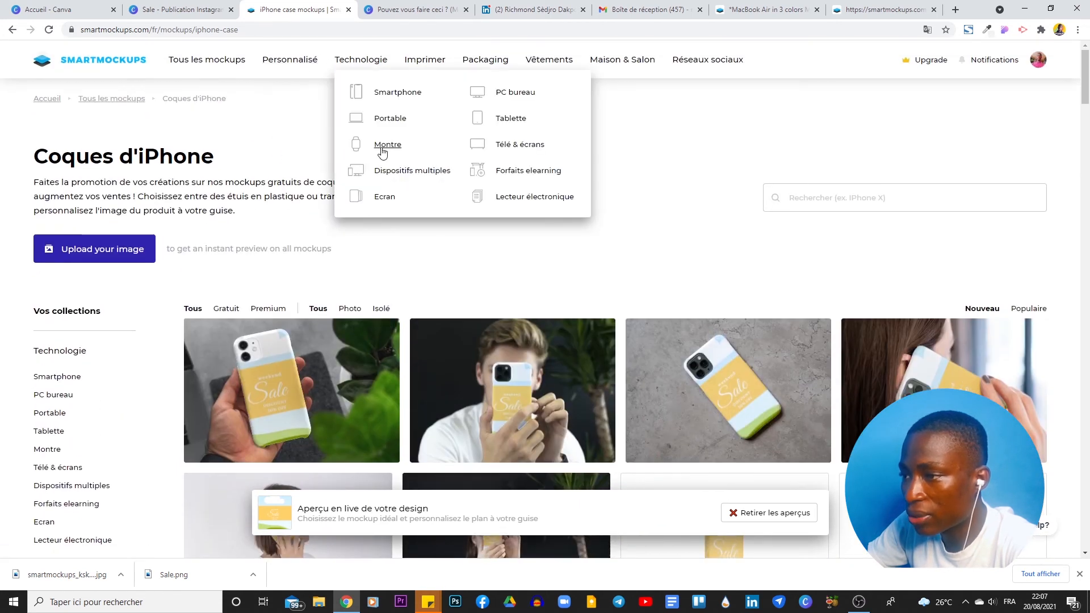
{"action": "left_click", "coordinate": [526, 172]}
{"action": "scroll", "coordinate": [764, 171], "scroll_direction": "down", "scroll_amount": 5}
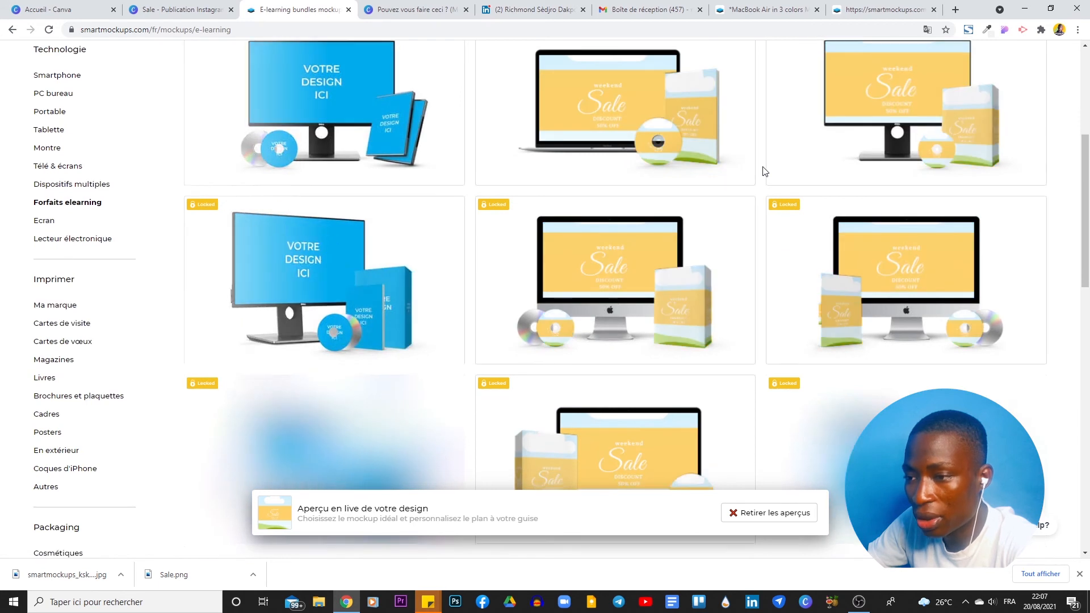
{"action": "scroll", "coordinate": [764, 171], "scroll_direction": "down", "scroll_amount": 9}
{"action": "scroll", "coordinate": [763, 171], "scroll_direction": "up", "scroll_amount": 4}
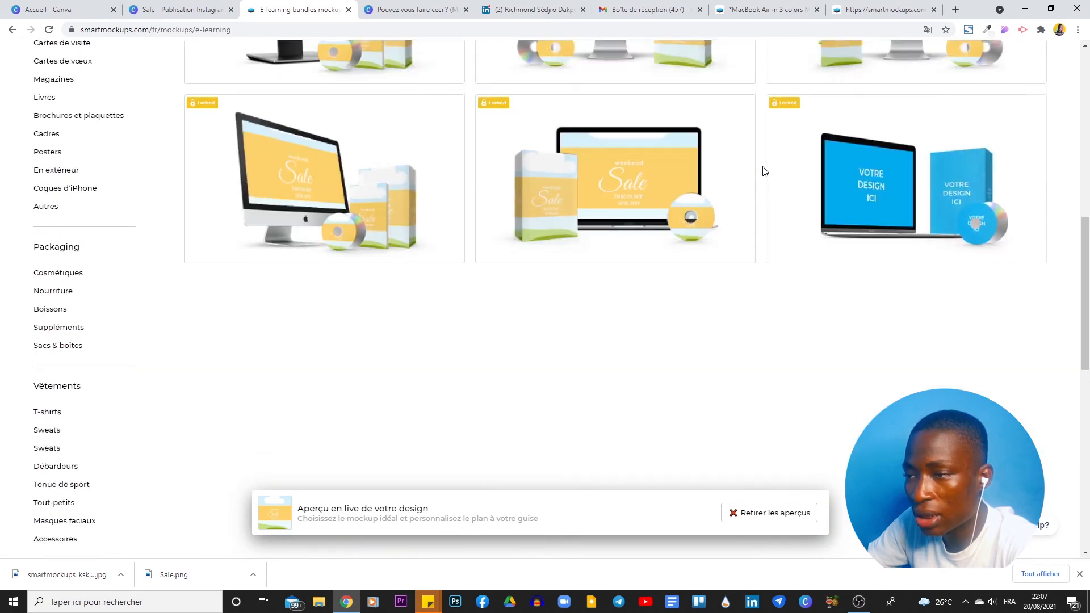
{"action": "scroll", "coordinate": [764, 171], "scroll_direction": "up", "scroll_amount": 10}
Step: Open the Livres category of print mockups and look over the book cover scenes previewed with the Sale design
{"action": "mouse_move", "coordinate": [396, 67]}
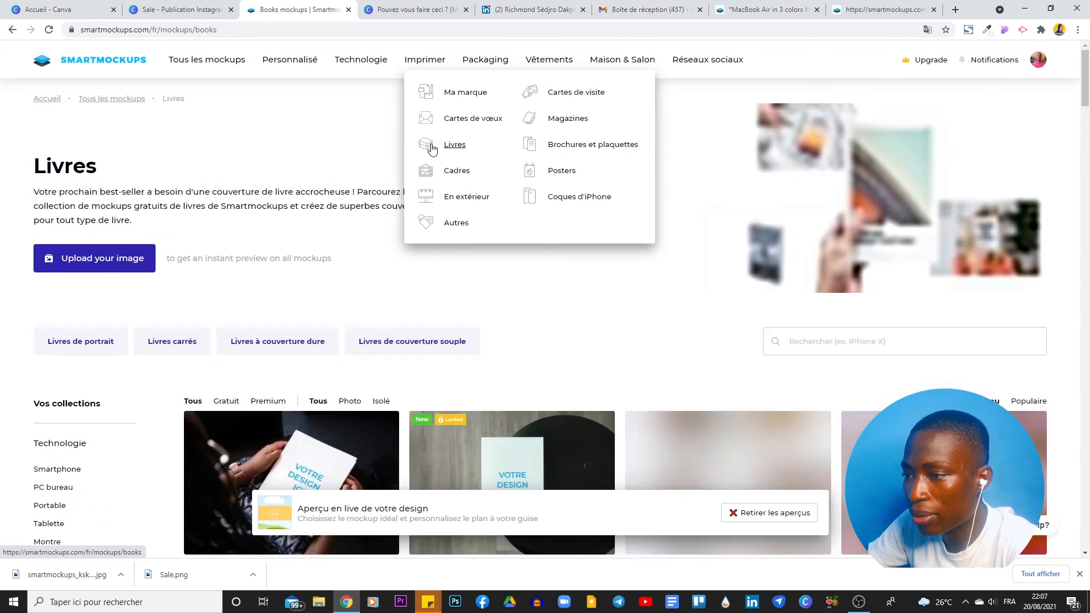
{"action": "scroll", "coordinate": [431, 148], "scroll_direction": "down", "scroll_amount": 4}
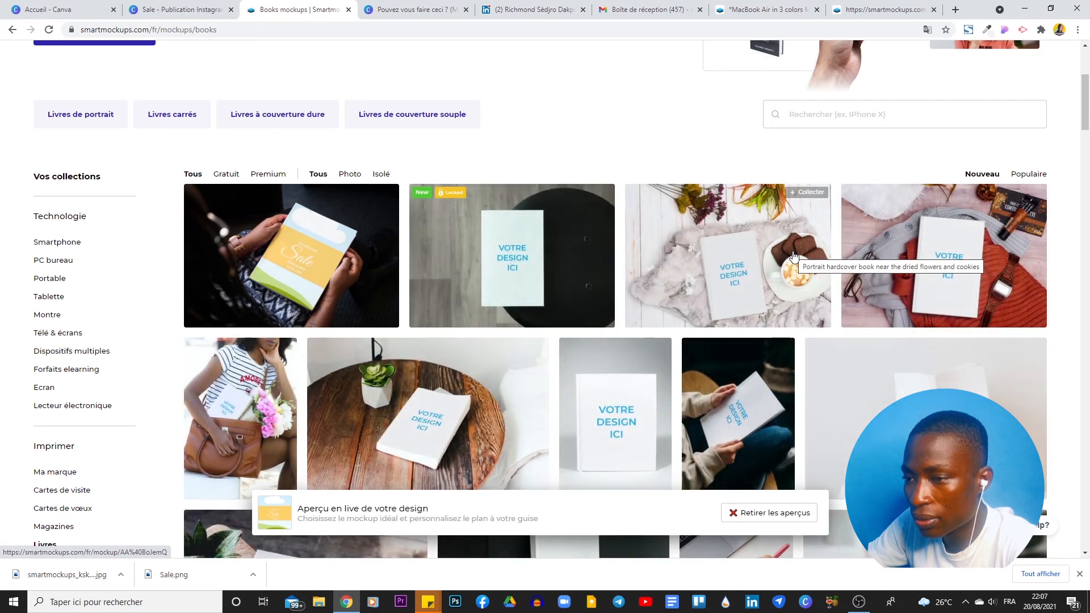
{"action": "scroll", "coordinate": [794, 257], "scroll_direction": "down", "scroll_amount": 4}
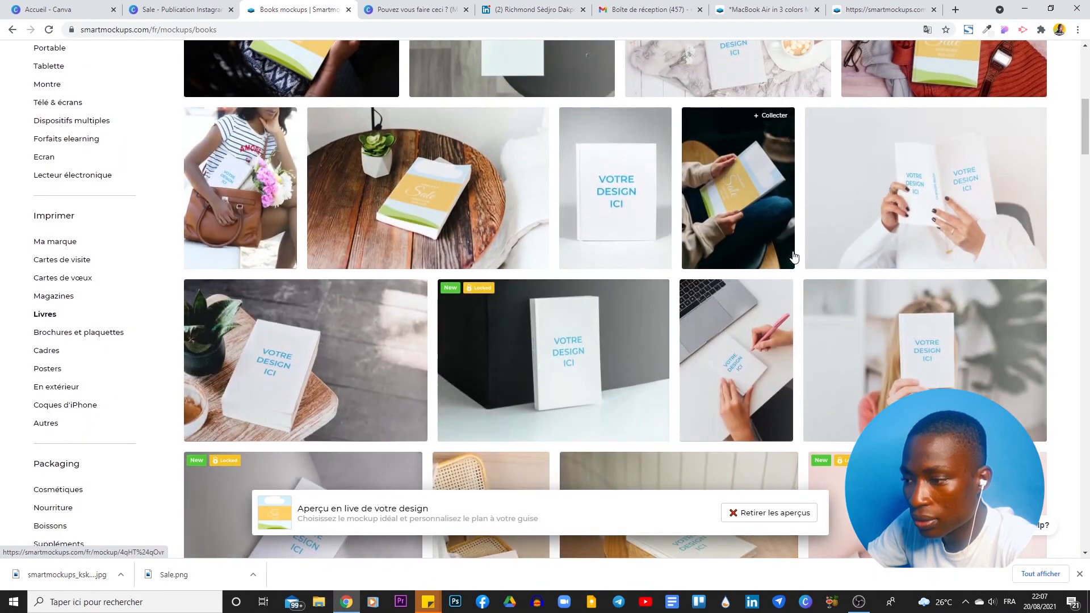
{"action": "scroll", "coordinate": [794, 256], "scroll_direction": "down", "scroll_amount": 4}
{"action": "scroll", "coordinate": [794, 257], "scroll_direction": "up", "scroll_amount": 4}
{"action": "scroll", "coordinate": [794, 257], "scroll_direction": "up", "scroll_amount": 5}
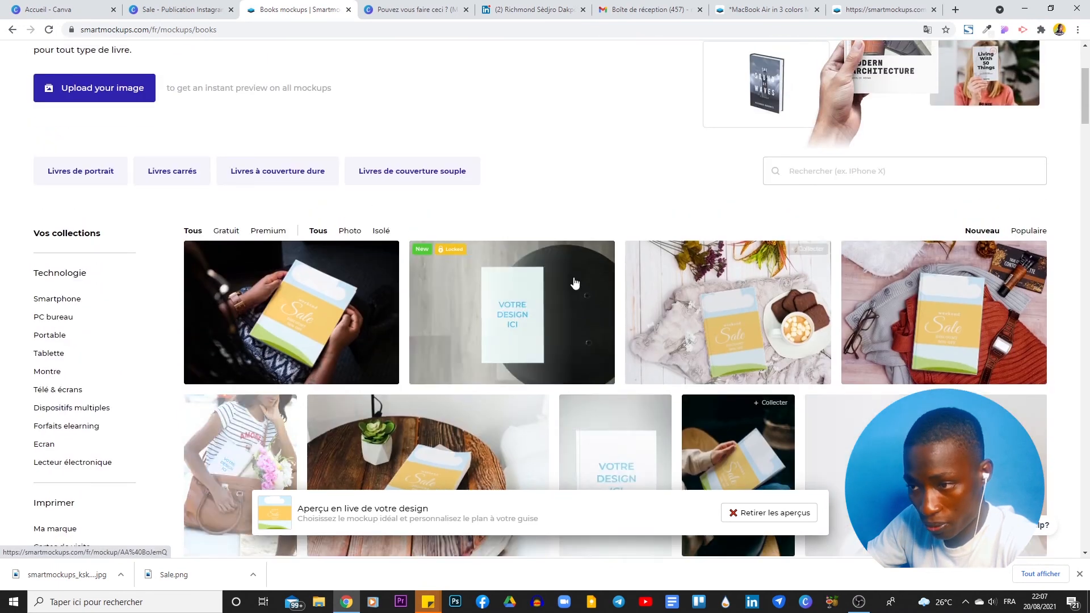
{"action": "scroll", "coordinate": [868, 263], "scroll_direction": "up", "scroll_amount": 3}
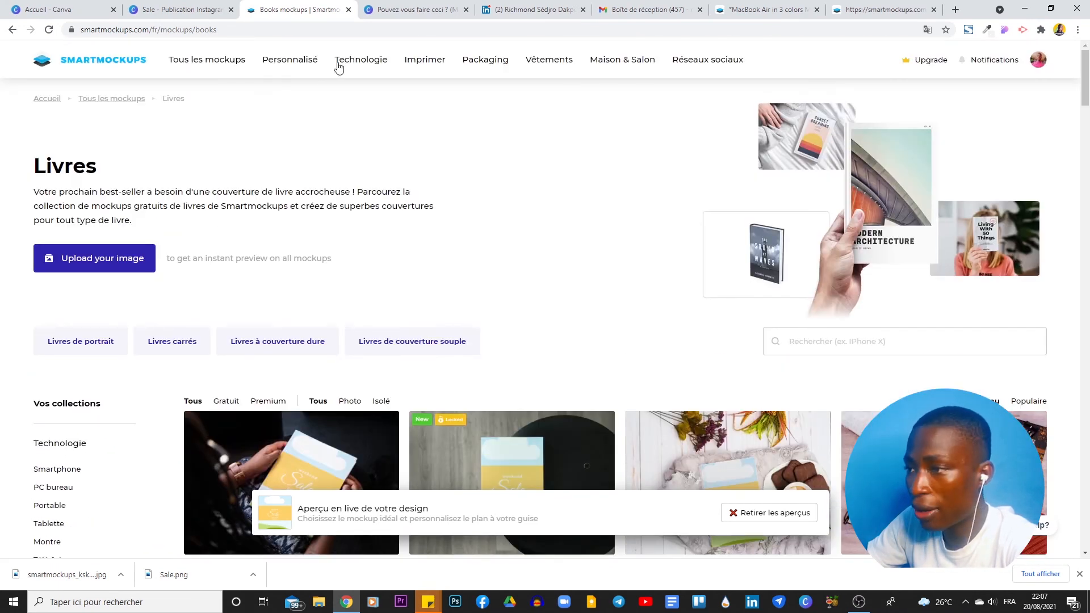
Step: Open the Tenue de sport category of clothing mockups and look through the leggings, sports bra and swimsuit scenes
{"action": "mouse_move", "coordinate": [371, 71]}
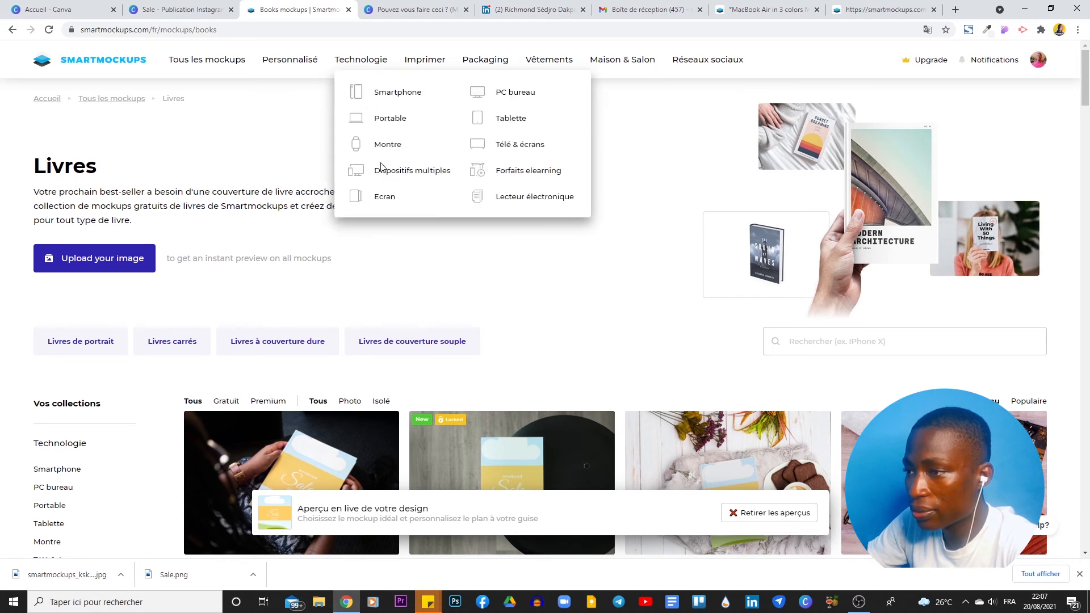
{"action": "mouse_move", "coordinate": [534, 60]}
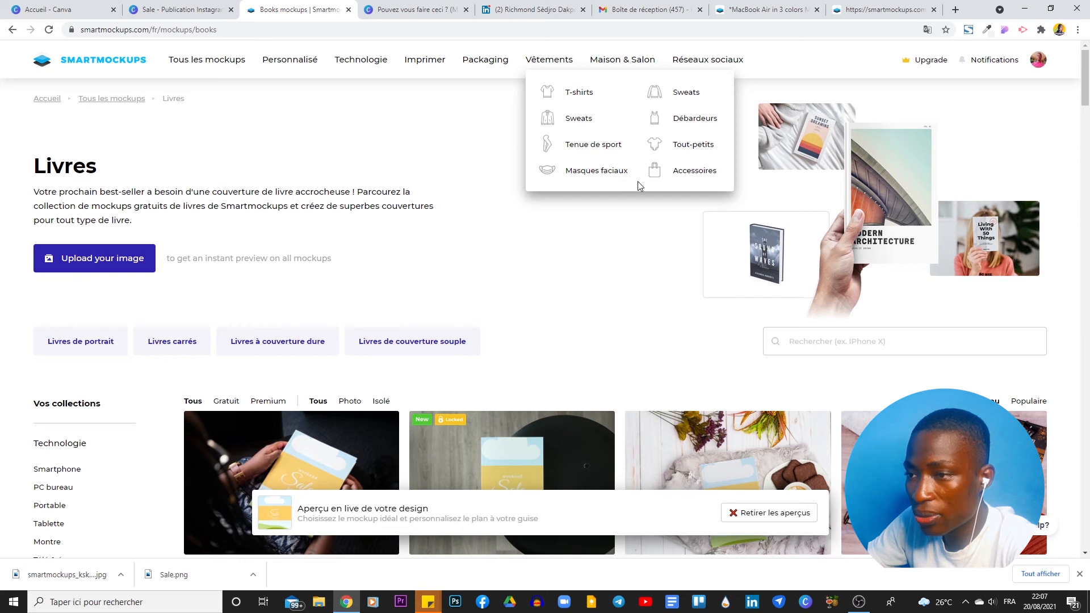
{"action": "left_click", "coordinate": [585, 149]}
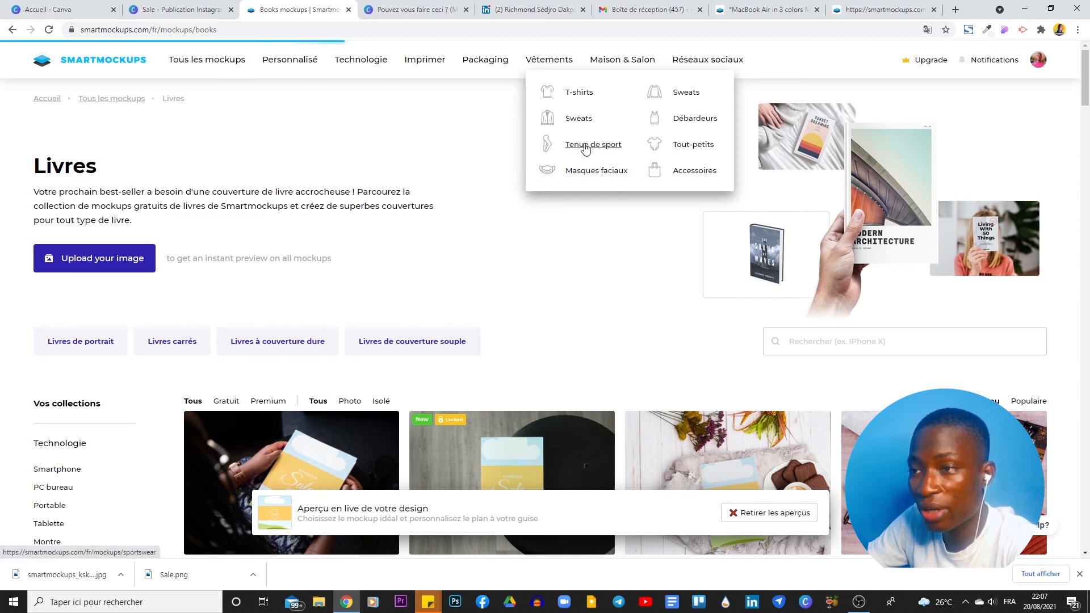
{"action": "scroll", "coordinate": [586, 148], "scroll_direction": "down", "scroll_amount": 2}
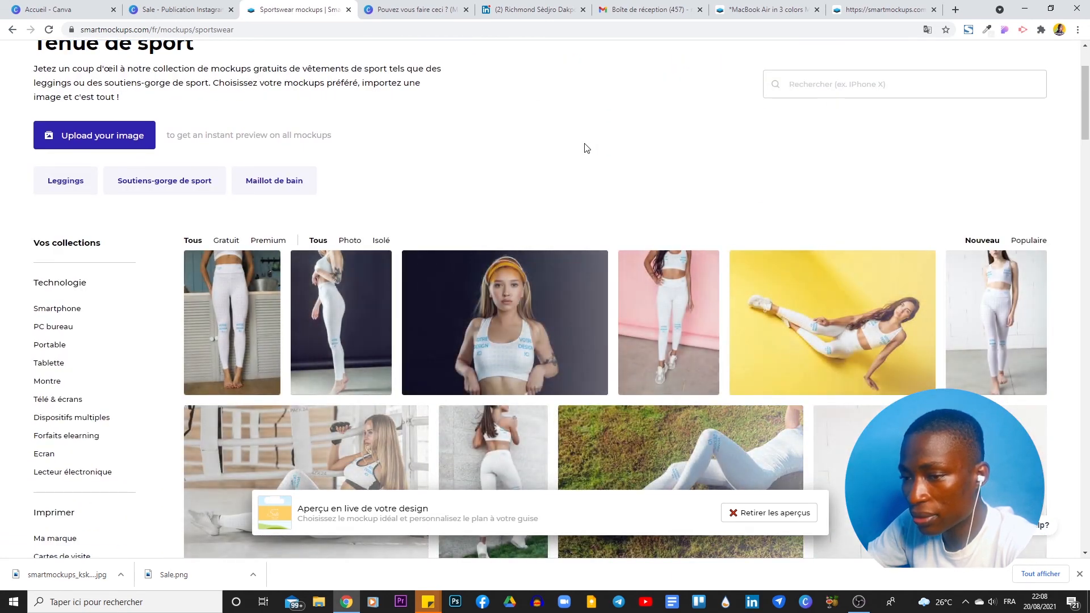
{"action": "scroll", "coordinate": [585, 148], "scroll_direction": "down", "scroll_amount": 2}
{"action": "scroll", "coordinate": [787, 183], "scroll_direction": "down", "scroll_amount": 1}
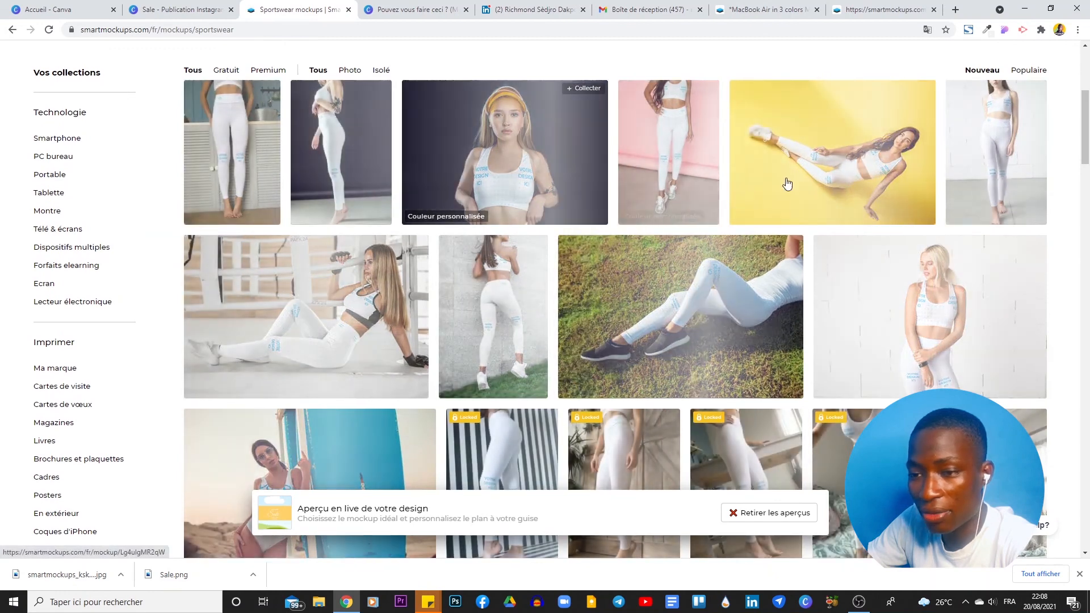
{"action": "scroll", "coordinate": [787, 183], "scroll_direction": "down", "scroll_amount": 3}
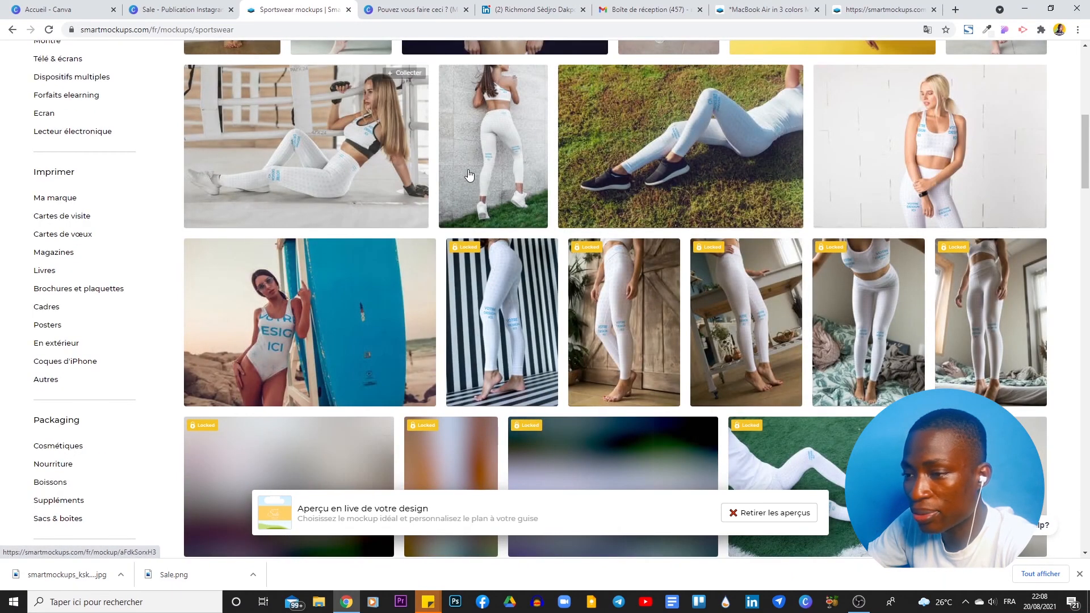
{"action": "scroll", "coordinate": [469, 175], "scroll_direction": "down", "scroll_amount": 3}
{"action": "scroll", "coordinate": [469, 175], "scroll_direction": "down", "scroll_amount": 8}
{"action": "scroll", "coordinate": [469, 175], "scroll_direction": "up", "scroll_amount": 5}
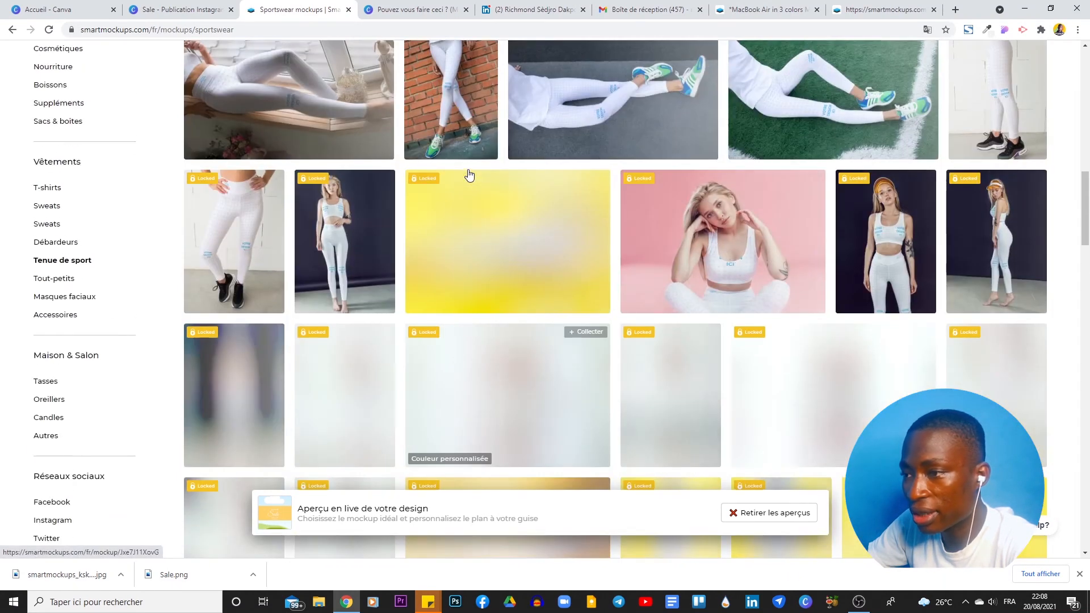
{"action": "scroll", "coordinate": [469, 174], "scroll_direction": "up", "scroll_amount": 15}
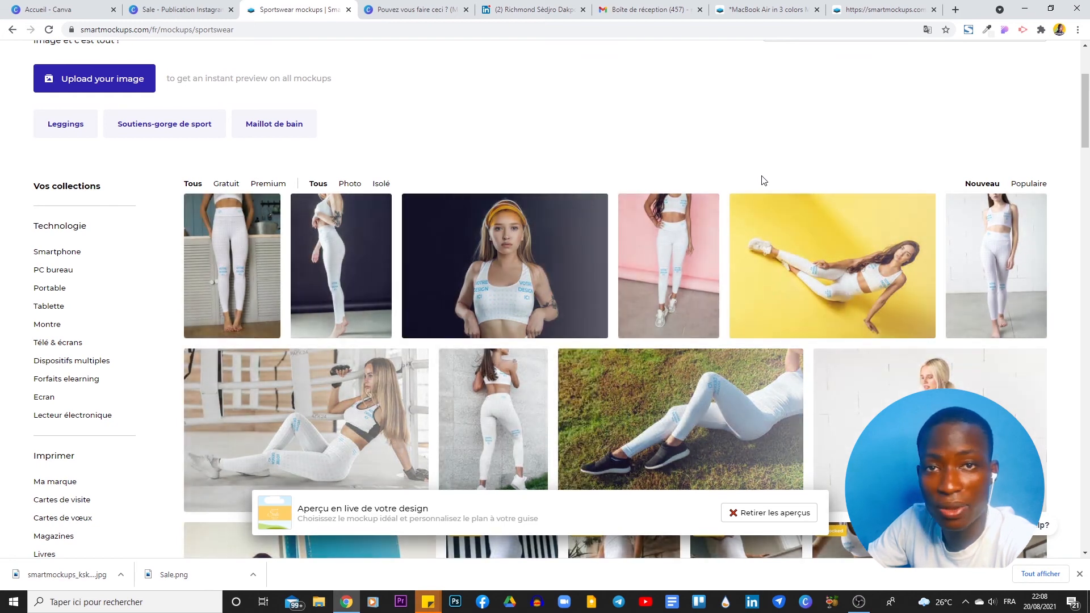
Step: Examine how the Sale design is applied to the sports bras and leggings in the first rows of sportswear mockups
{"action": "scroll", "coordinate": [764, 180], "scroll_direction": "up", "scroll_amount": 3}
{"action": "scroll", "coordinate": [763, 180], "scroll_direction": "down", "scroll_amount": 3}
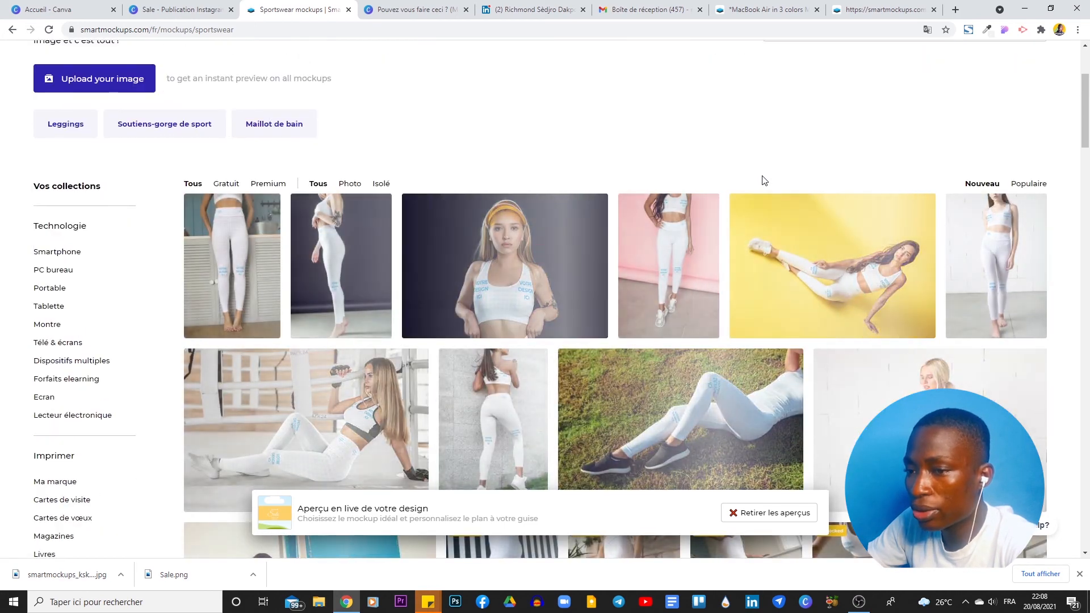
{"action": "scroll", "coordinate": [763, 180], "scroll_direction": "down", "scroll_amount": 1}
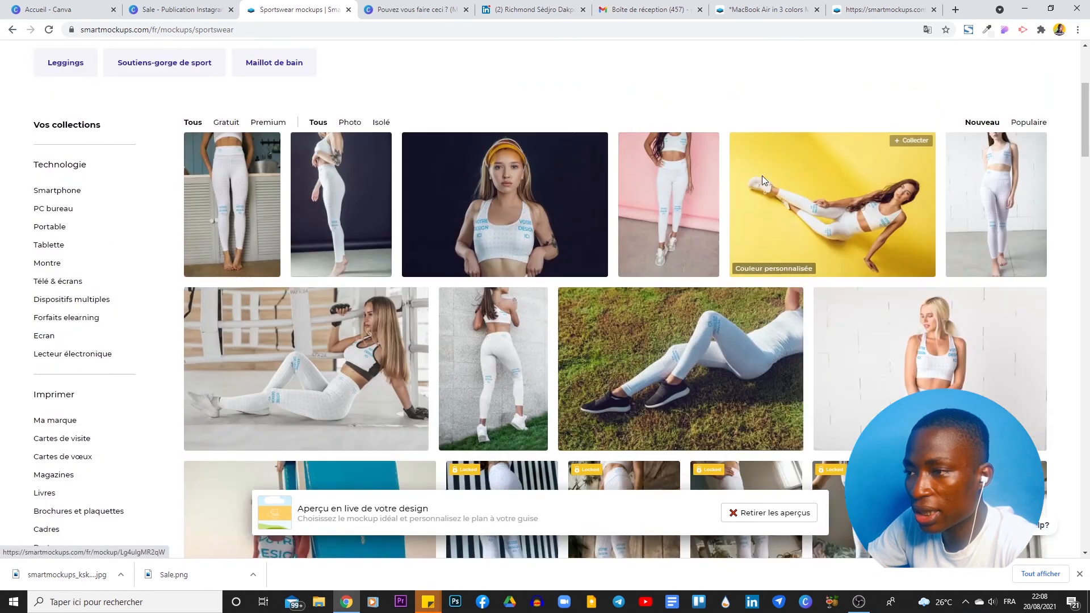
{"action": "scroll", "coordinate": [762, 180], "scroll_direction": "up", "scroll_amount": 1}
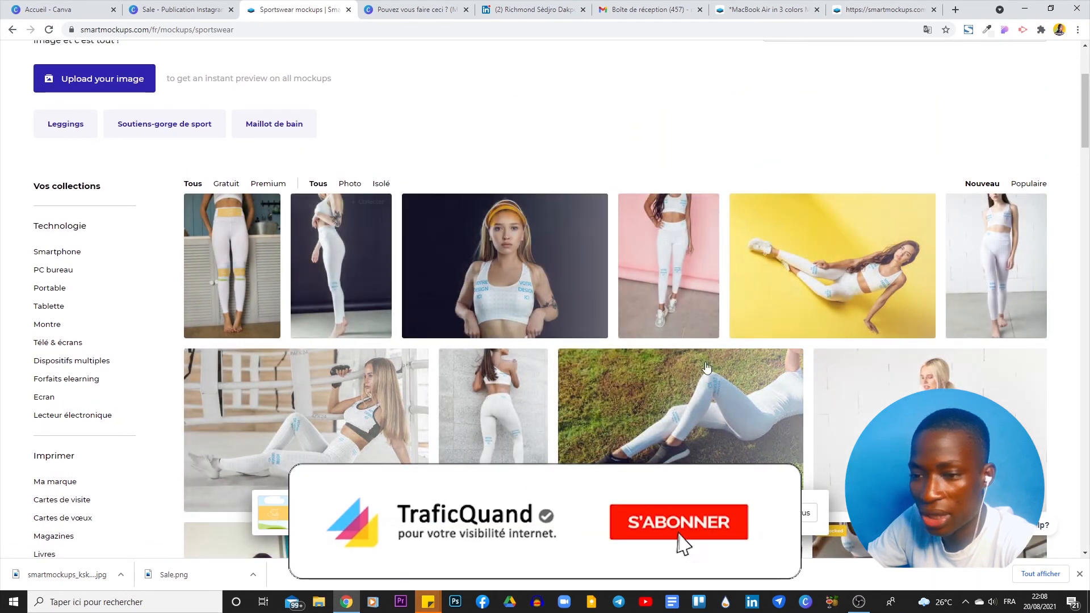
{"action": "scroll", "coordinate": [707, 368], "scroll_direction": "up", "scroll_amount": 3}
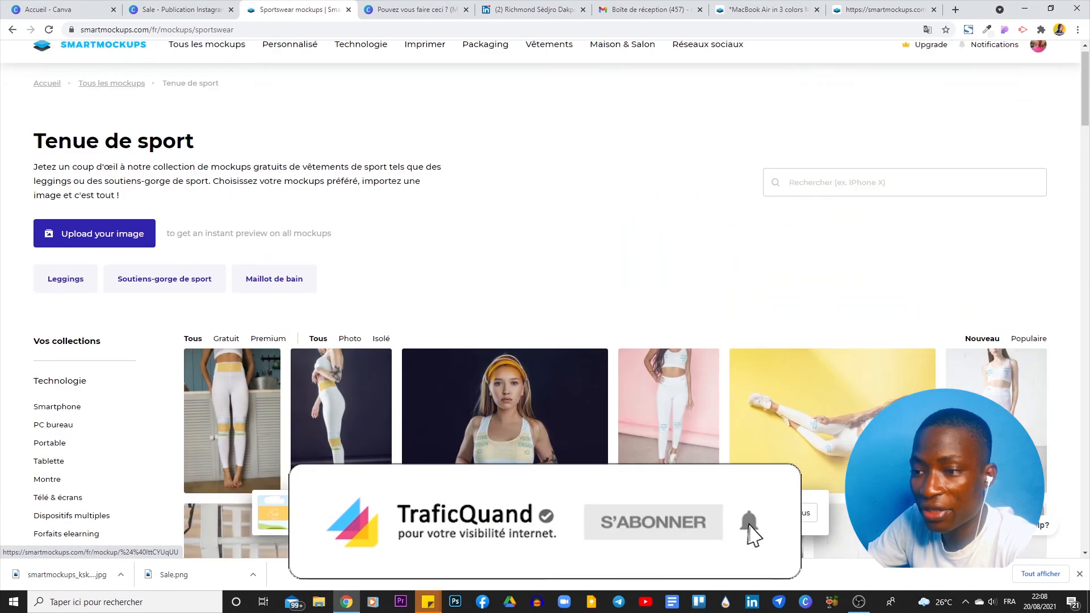
{"action": "scroll", "coordinate": [795, 318], "scroll_direction": "down", "scroll_amount": 2}
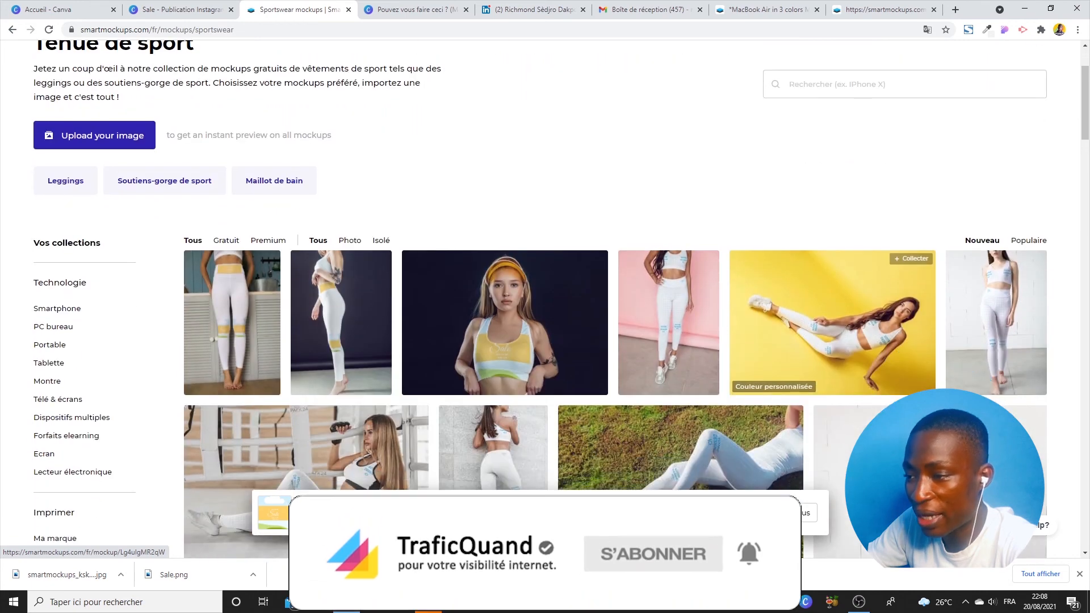
{"action": "scroll", "coordinate": [534, 363], "scroll_direction": "down", "scroll_amount": 2}
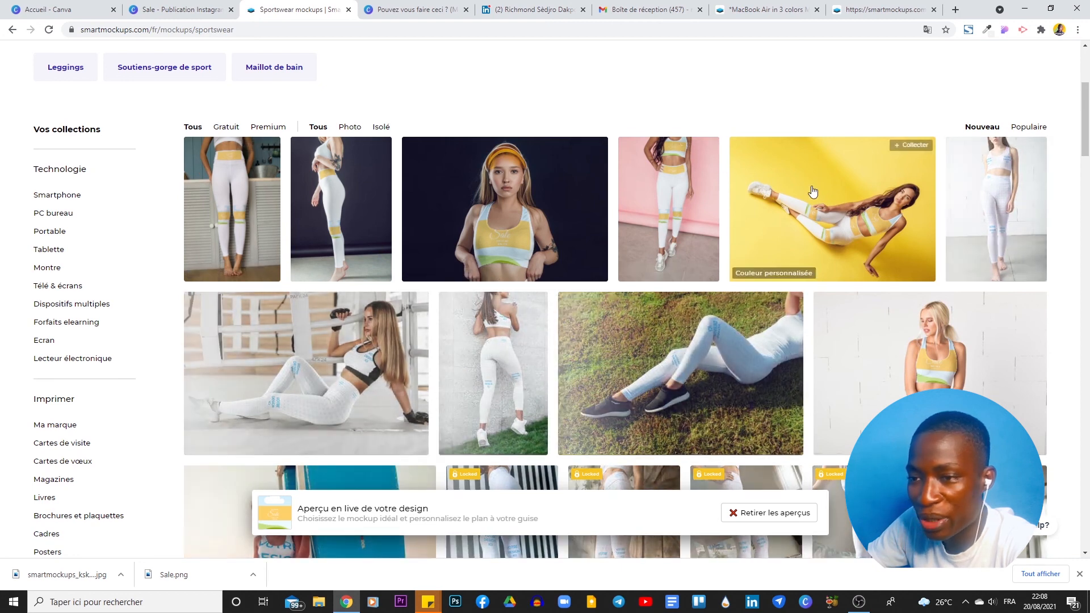
{"action": "scroll", "coordinate": [988, 222], "scroll_direction": "down", "scroll_amount": 3}
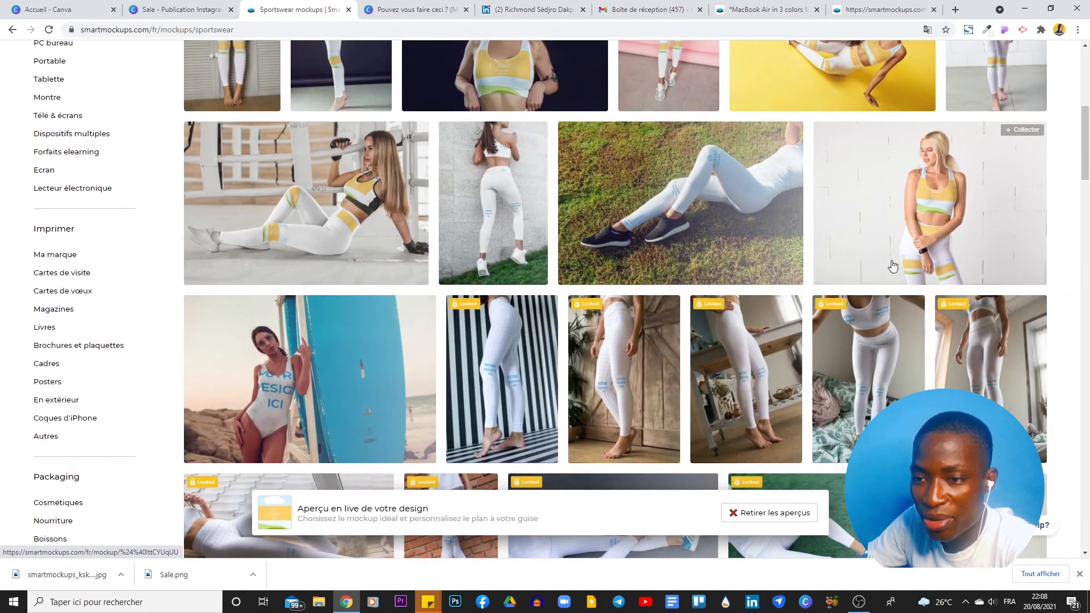
{"action": "scroll", "coordinate": [544, 249], "scroll_direction": "down", "scroll_amount": 6}
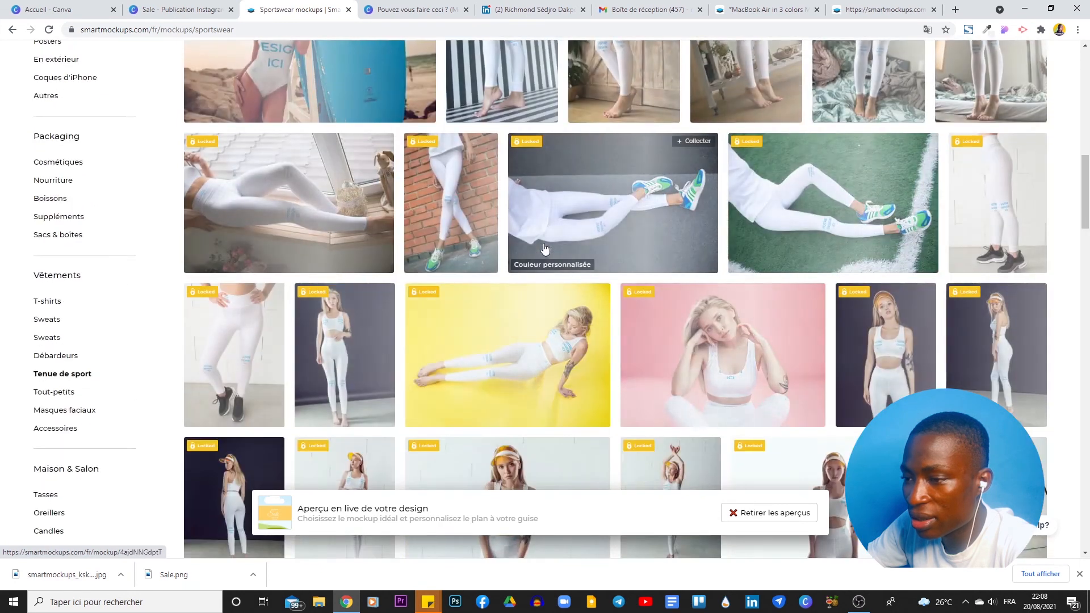
{"action": "scroll", "coordinate": [542, 227], "scroll_direction": "up", "scroll_amount": 8}
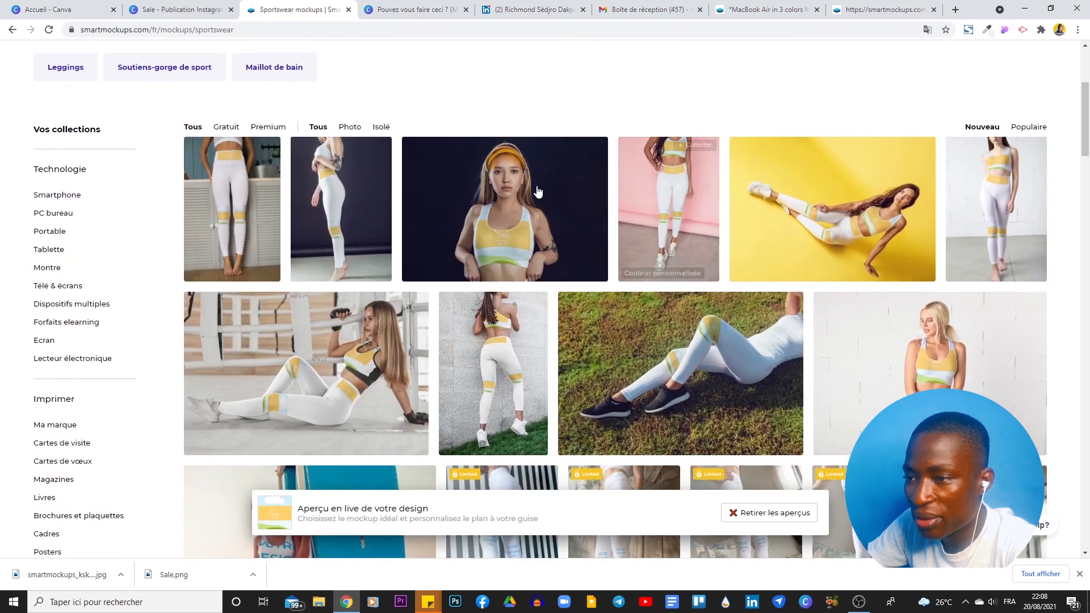
Step: Download the "Blonde woman with tattoo wearing sports bra" mockup with the Sale design and view the saved image full-size
{"action": "left_click", "coordinate": [492, 200]}
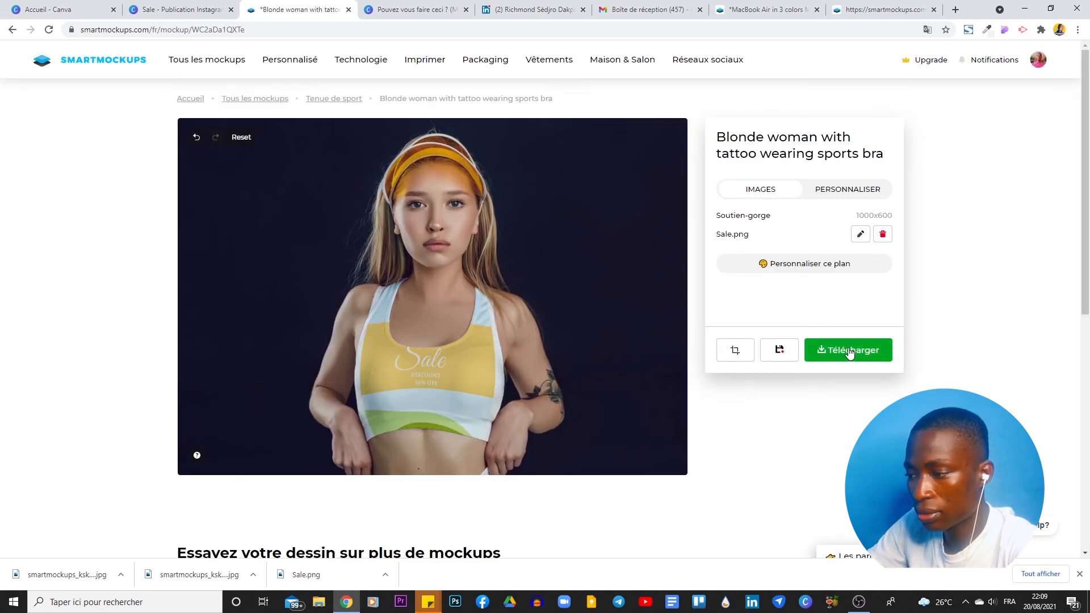
{"action": "left_click", "coordinate": [849, 351]}
{"action": "left_click", "coordinate": [85, 576]}
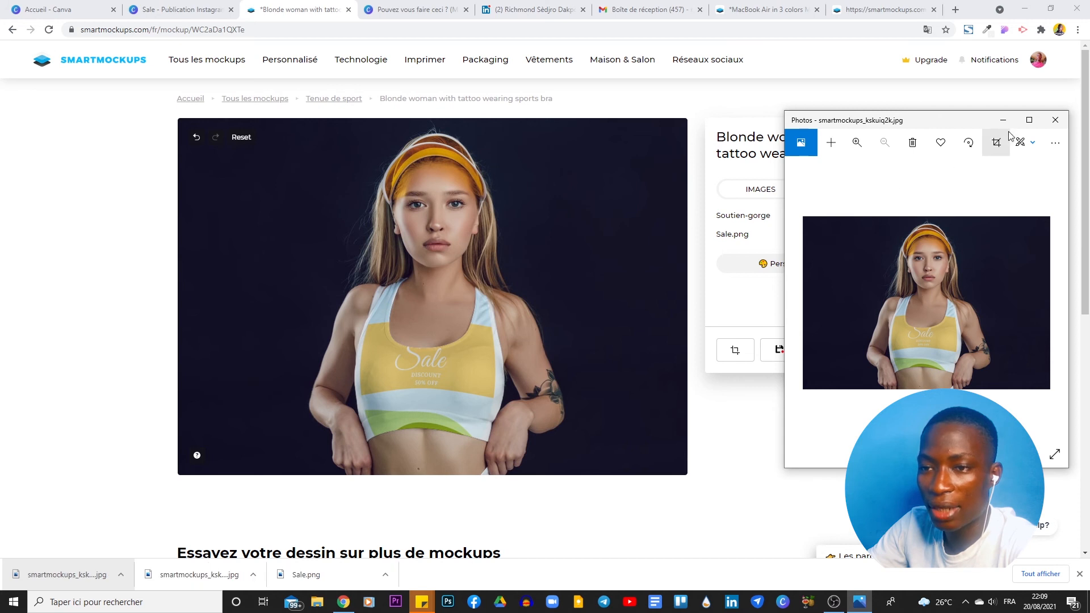
{"action": "left_click", "coordinate": [1021, 128]}
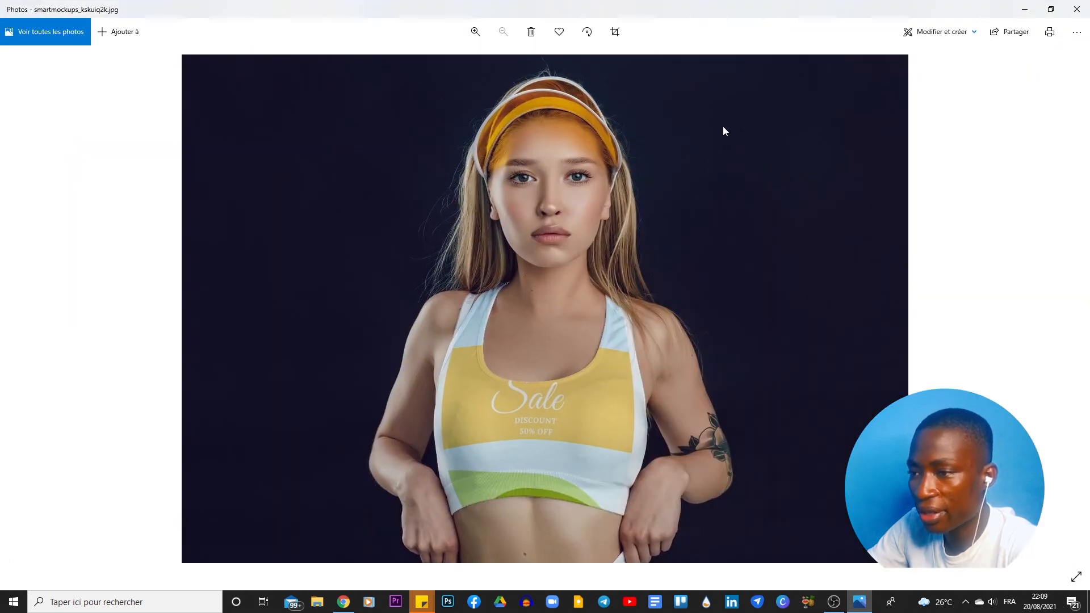
{"action": "left_click", "coordinate": [1025, 9]}
Step: Return to the Sale design in Canva and look over its pages, ending on page 1
{"action": "left_click", "coordinate": [102, 9]}
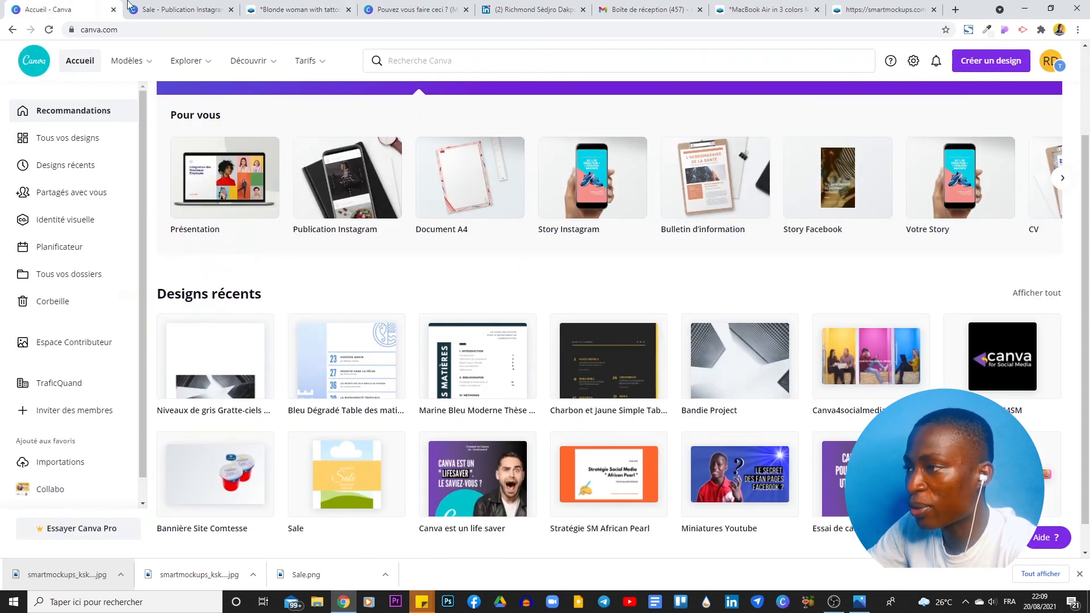
{"action": "left_click", "coordinate": [193, 9]}
{"action": "scroll", "coordinate": [547, 248], "scroll_direction": "down", "scroll_amount": 5}
{"action": "scroll", "coordinate": [424, 247], "scroll_direction": "up", "scroll_amount": 4}
{"action": "scroll", "coordinate": [424, 247], "scroll_direction": "up", "scroll_amount": 2}
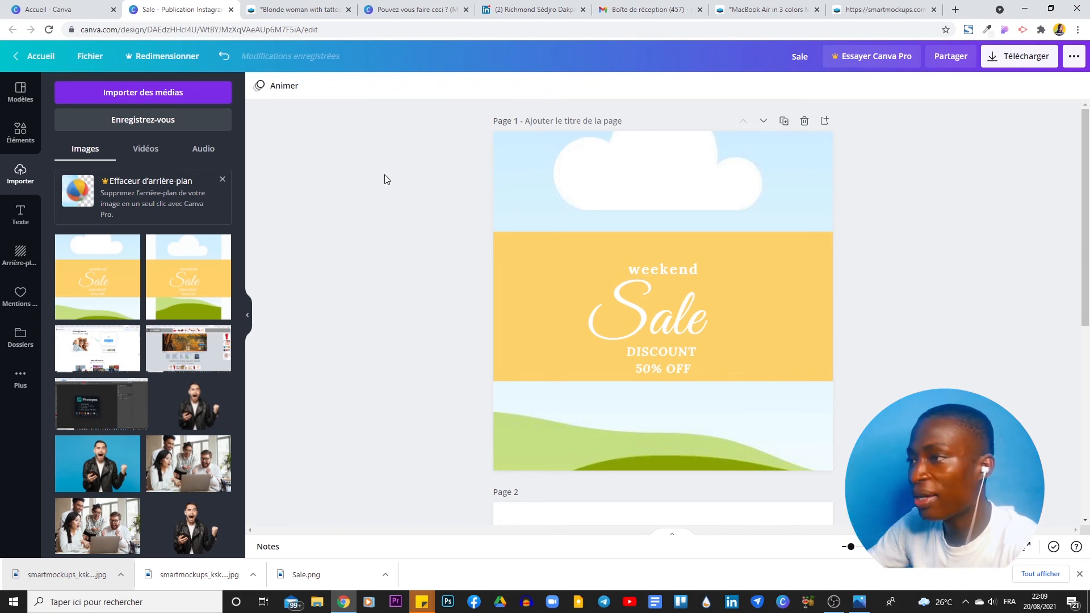
Step: Switch to LinkedIn to show the carousel post asking "Pouvez-vous réaliser ceci sur Canva ?"
{"action": "left_click", "coordinate": [318, 9]}
{"action": "left_click", "coordinate": [452, 6]}
{"action": "left_click", "coordinate": [502, 5]}
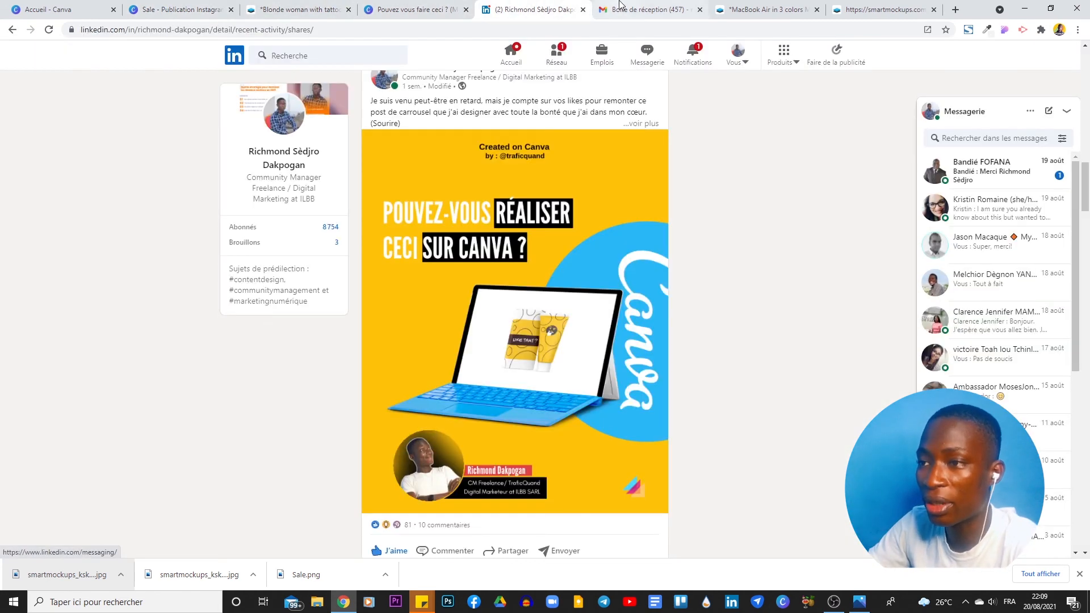
Step: Switch to the sports bra mockup in Smartmockups and highlight the recommended image dimensions beside the Soutien-gorge label
{"action": "left_click", "coordinate": [647, 9]}
{"action": "left_click", "coordinate": [413, 8]}
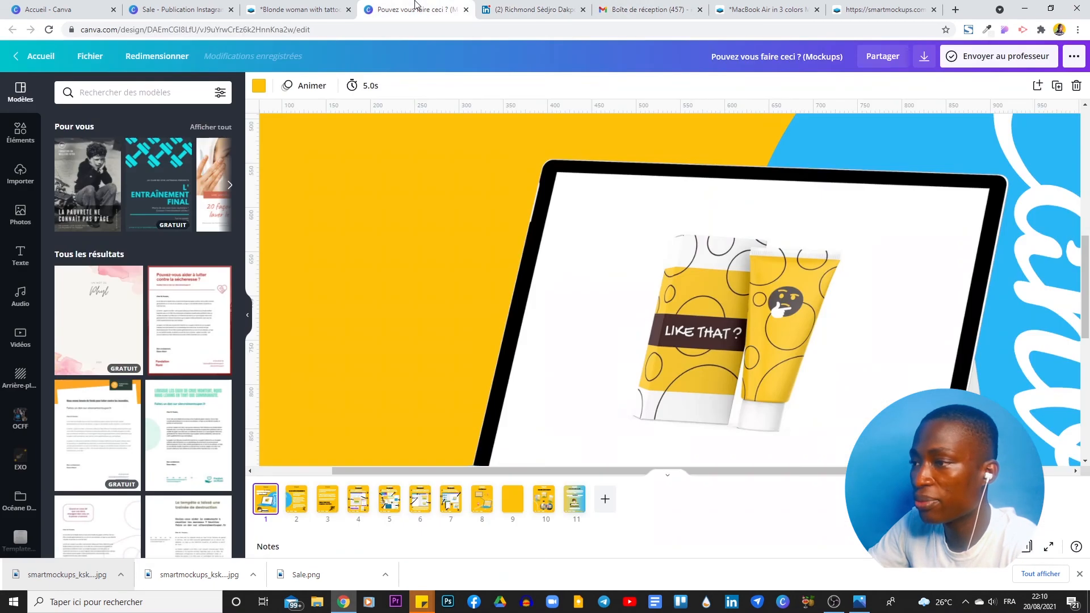
{"action": "left_click", "coordinate": [298, 9]}
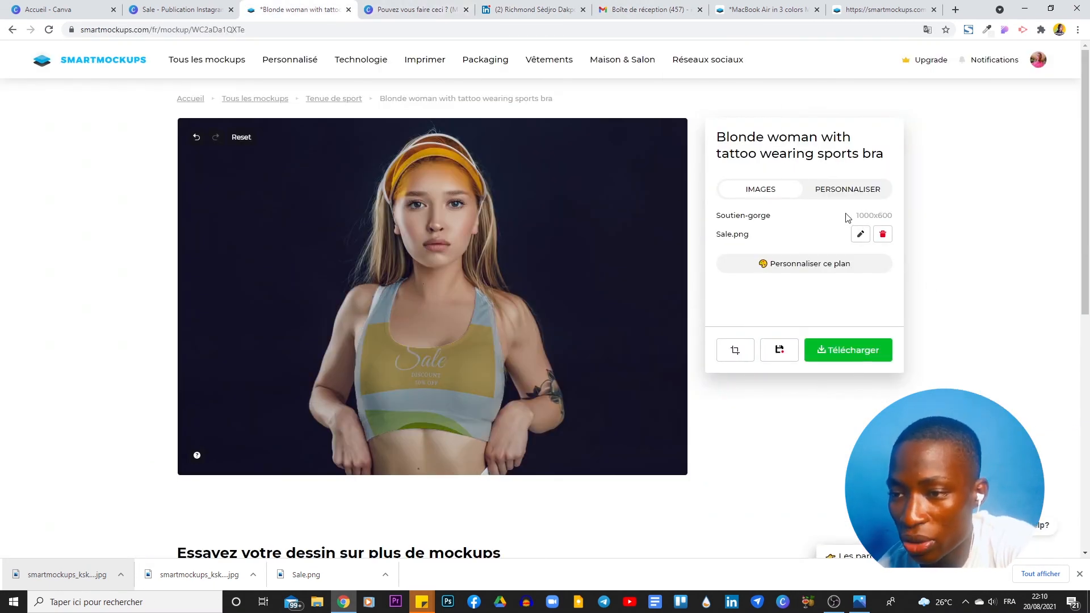
{"action": "left_click_drag", "start_coordinate": [857, 216], "coordinate": [890, 217]}
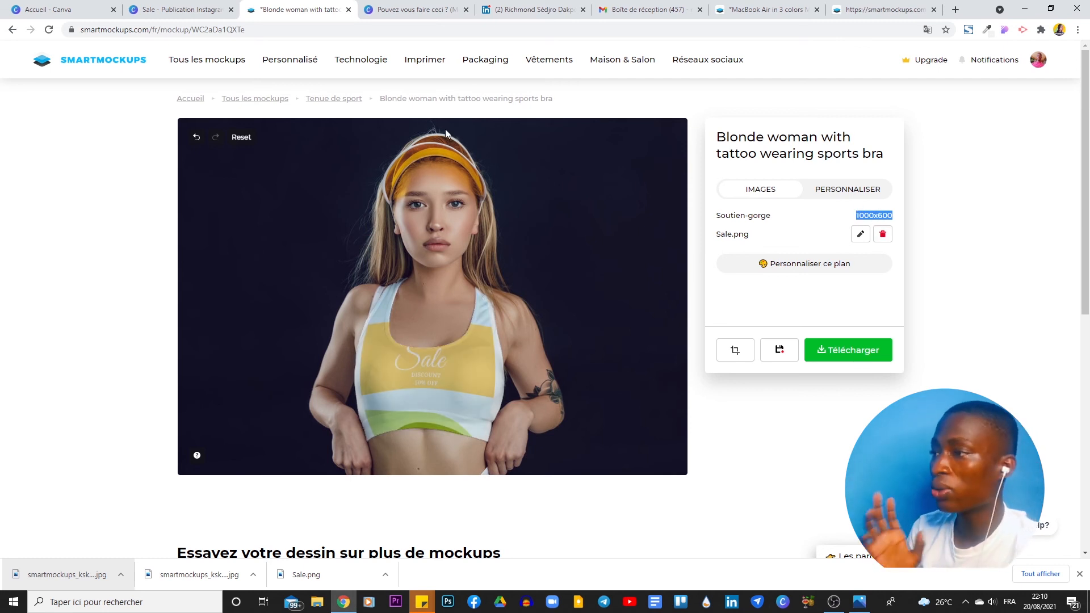
Step: Review the Sale design in Canva and the MacBook Air mockup in Smartmockups, ending on the sports bra mockup
{"action": "left_click", "coordinate": [187, 9]}
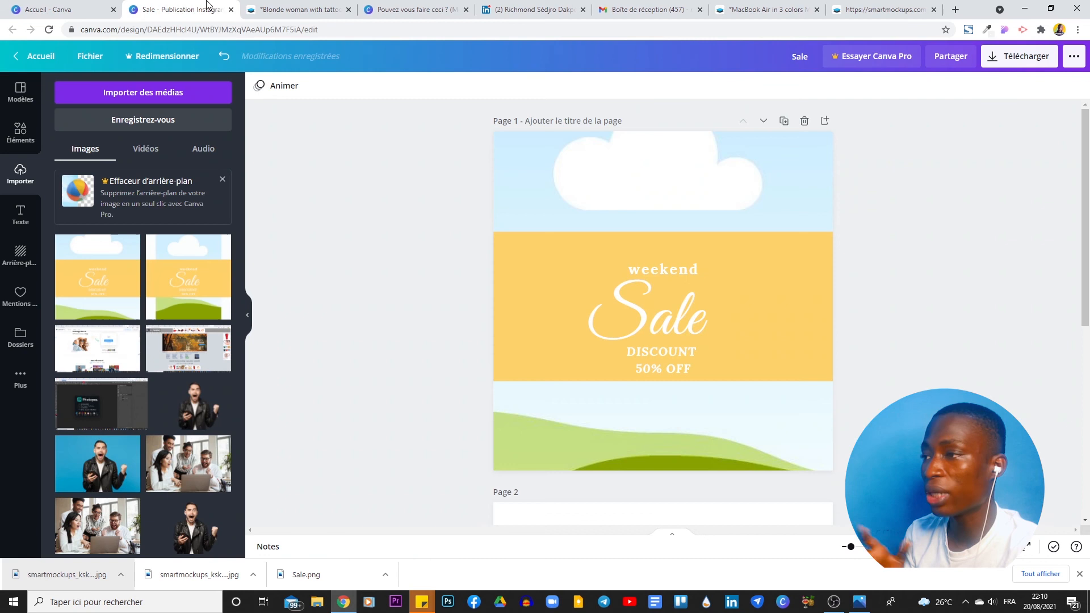
{"action": "left_click", "coordinate": [278, 9]}
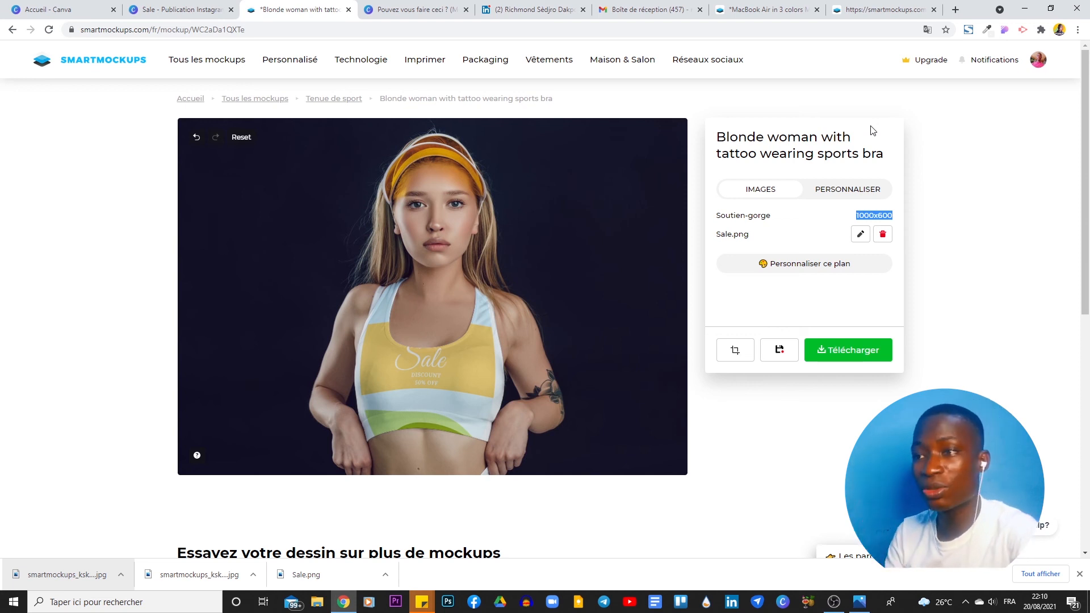
{"action": "left_click", "coordinate": [794, 5]}
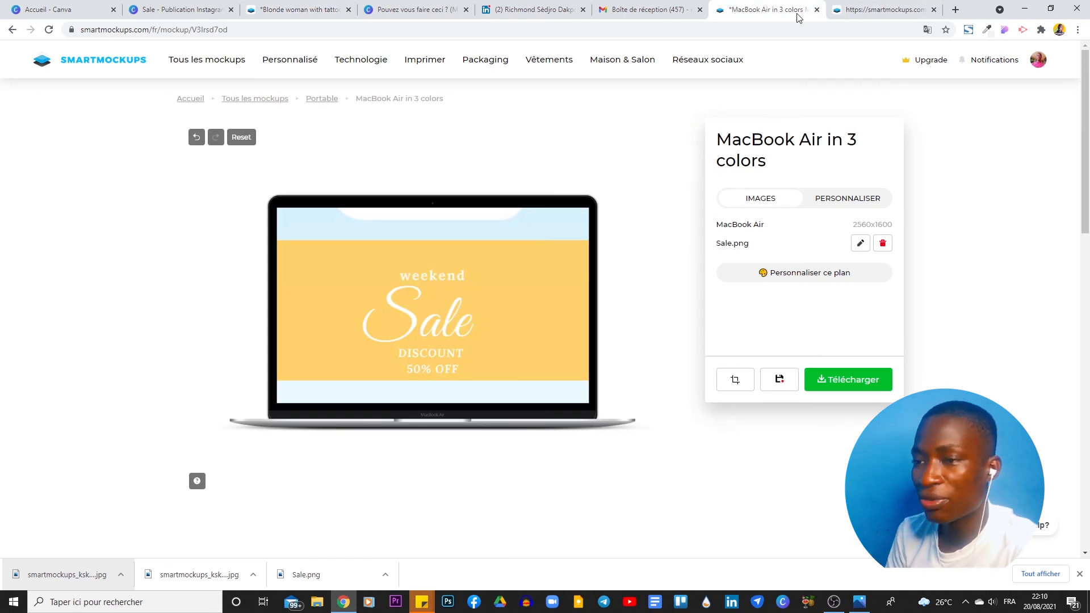
{"action": "left_click", "coordinate": [852, 4]}
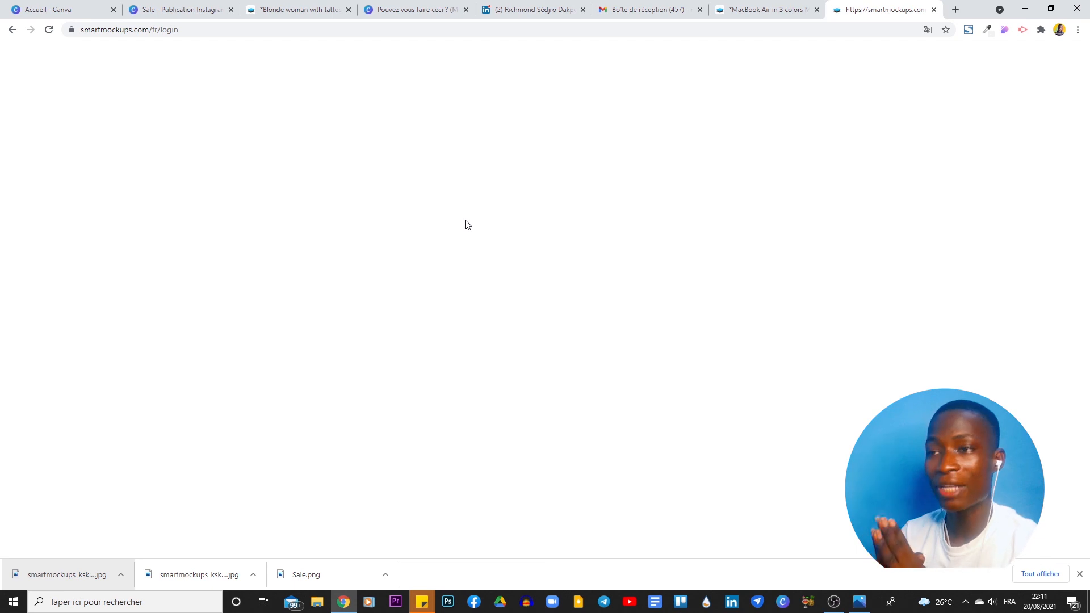
{"action": "left_click", "coordinate": [301, 9]}
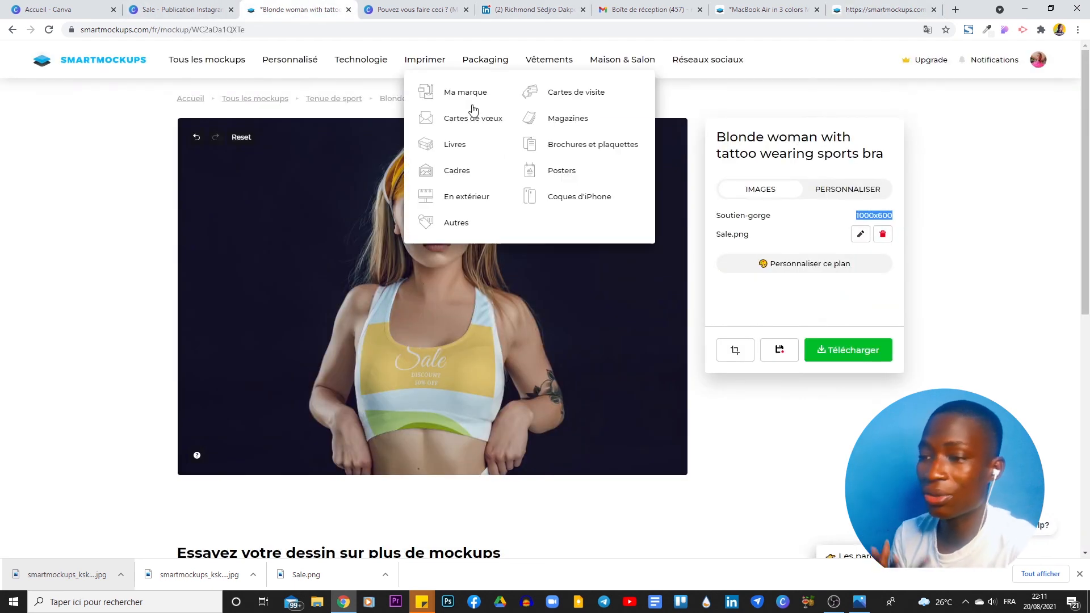